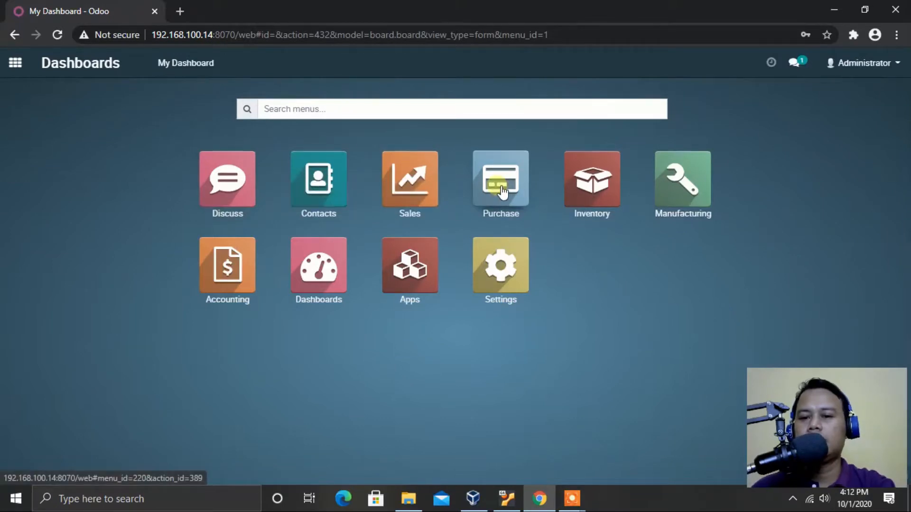
# Step: Open the list of Requests for Quotation in the Purchase module
pyautogui.click(502, 191)
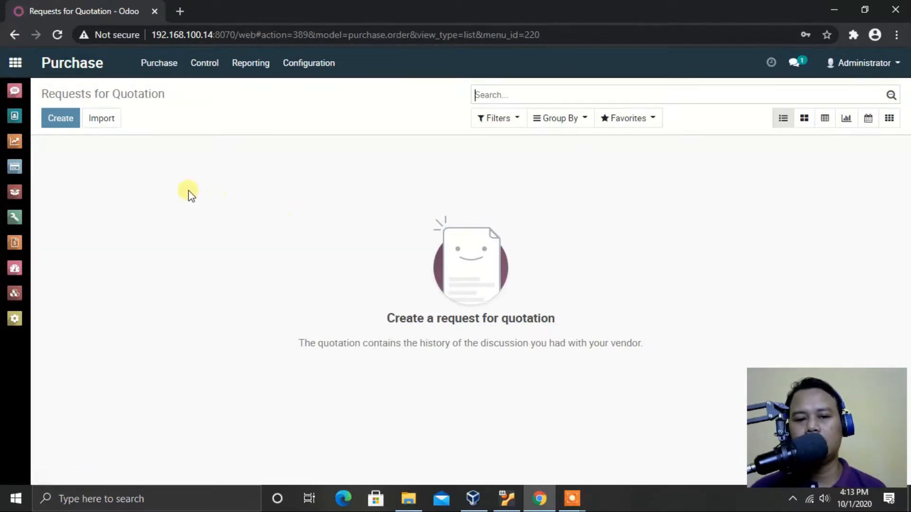
pyautogui.click(15, 142)
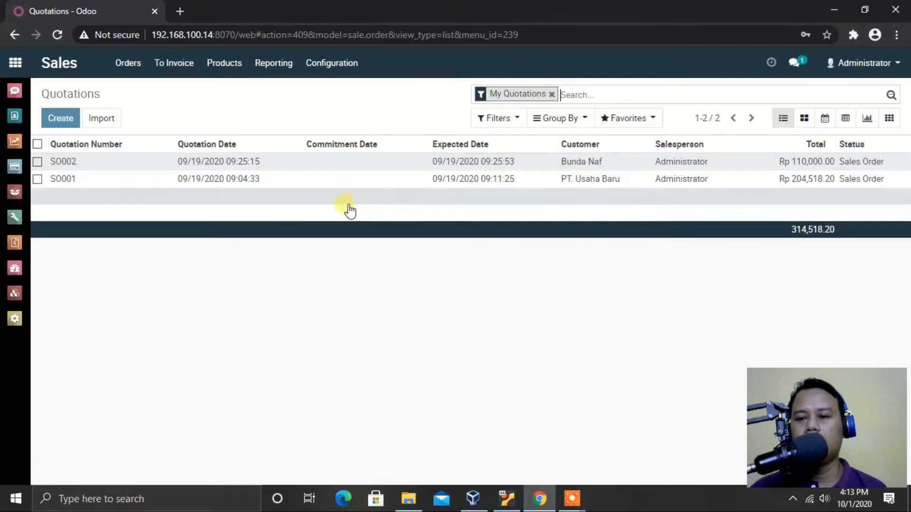
pyautogui.click(16, 173)
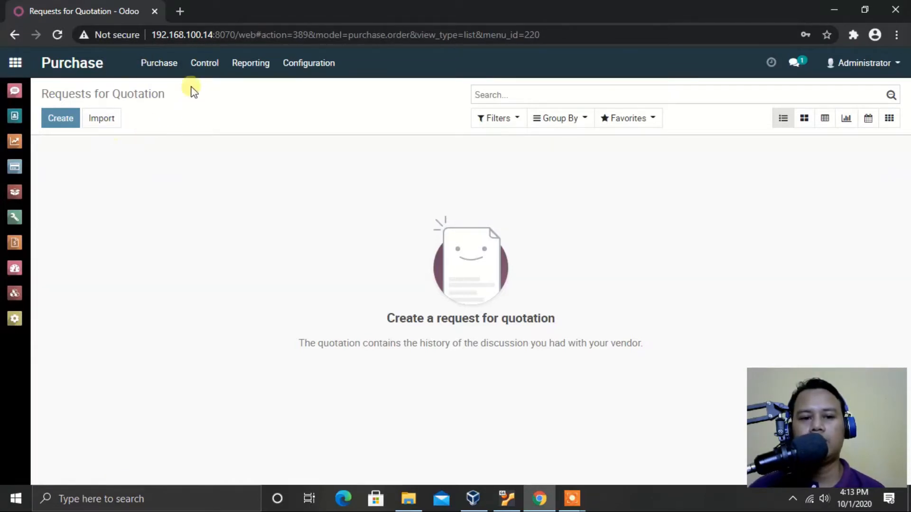
pyautogui.click(167, 67)
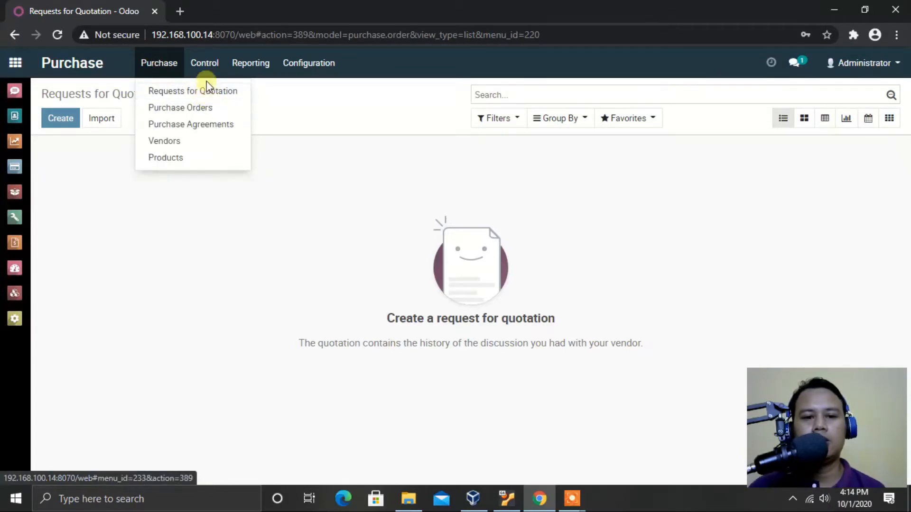
pyautogui.click(164, 92)
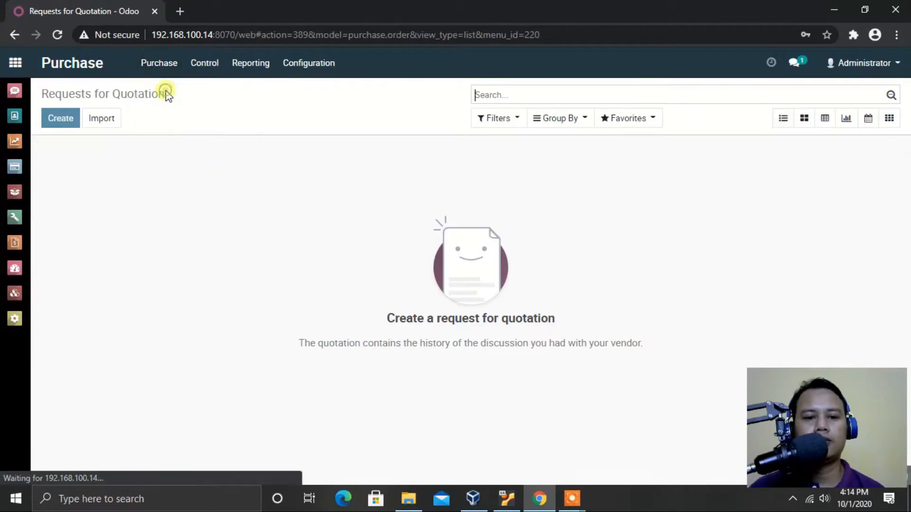
# Step: Create a new request for quotation with CV. AKA PACK as the vendor
pyautogui.click(67, 122)
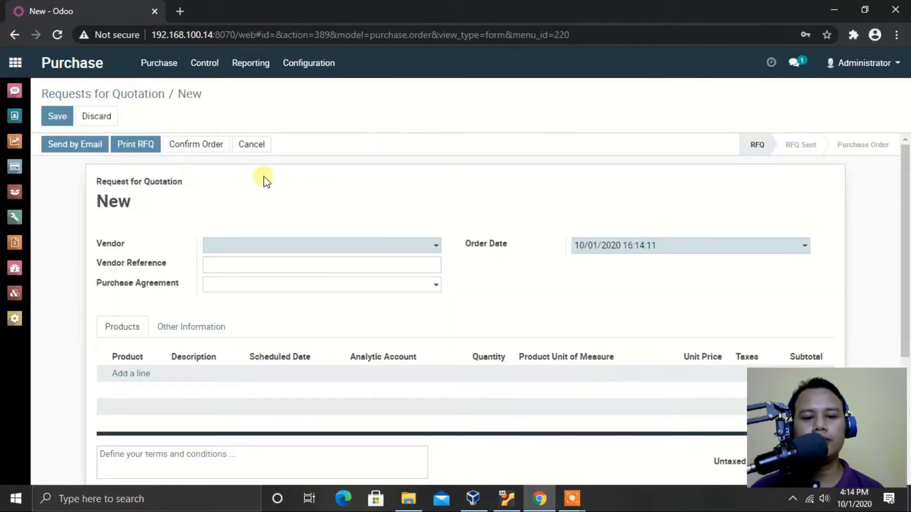
pyautogui.click(324, 252)
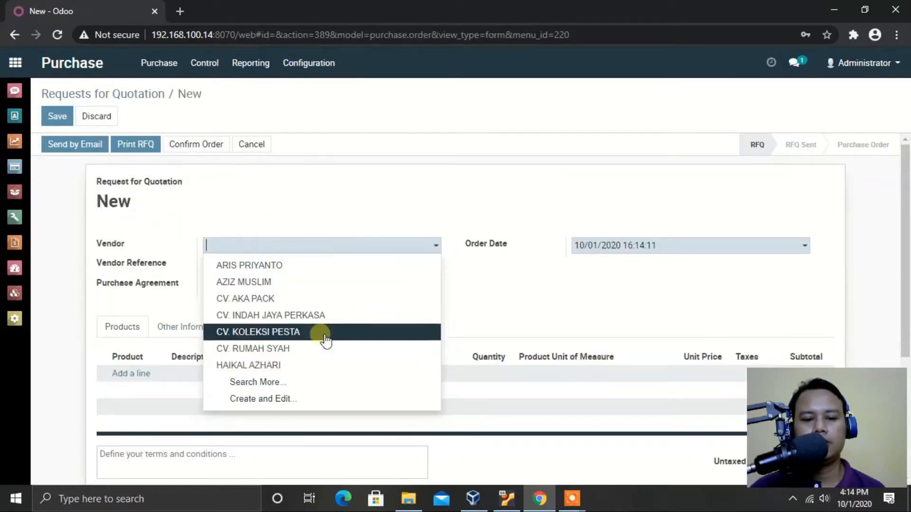
pyautogui.click(333, 299)
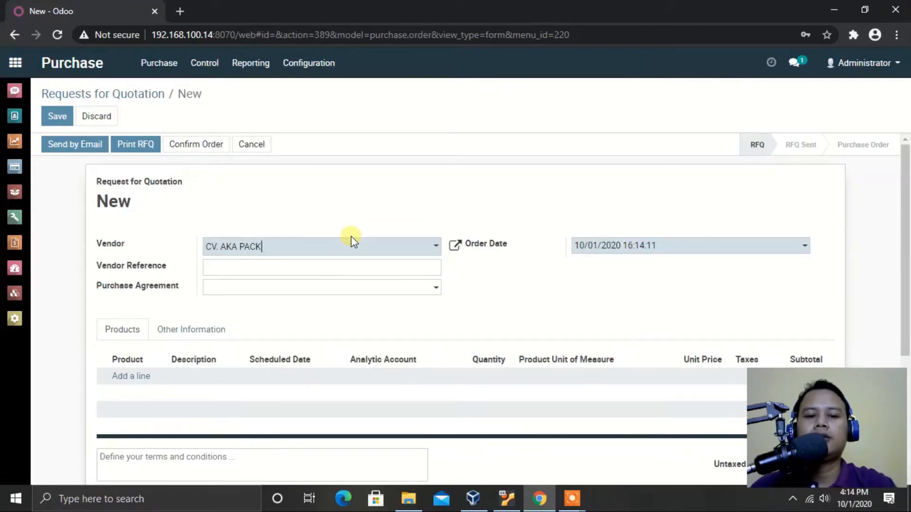
# Step: Add a product line to the request for quotation and open the full product search for it
pyautogui.scroll(-3, 152, 308)
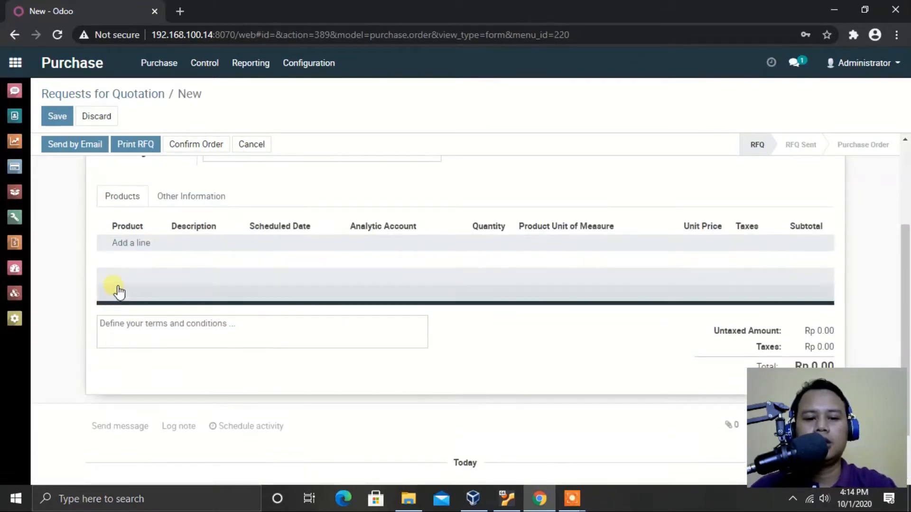
pyautogui.scroll(2, 139, 262)
pyautogui.click(134, 309)
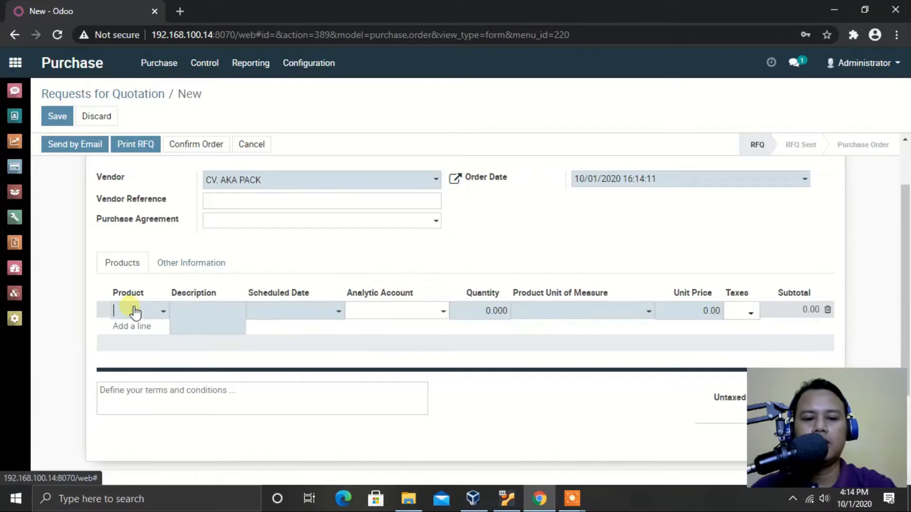
pyautogui.click(147, 310)
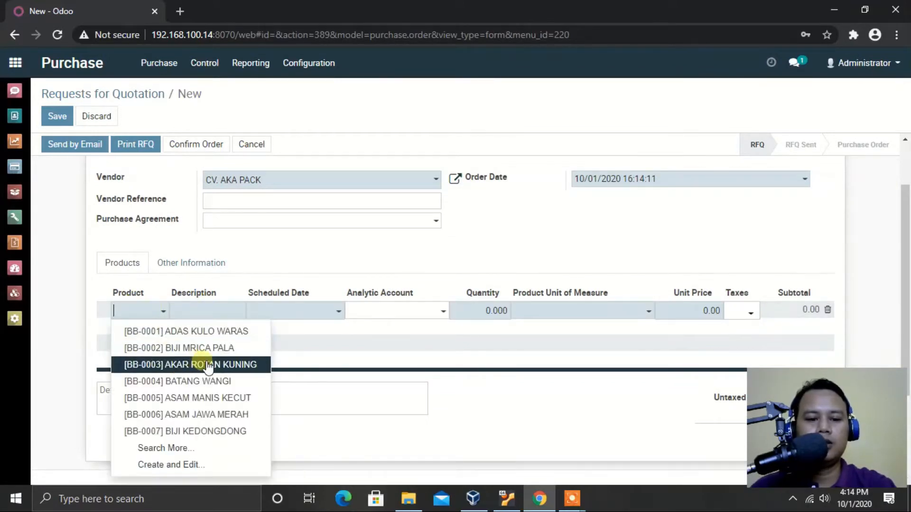
pyautogui.click(178, 448)
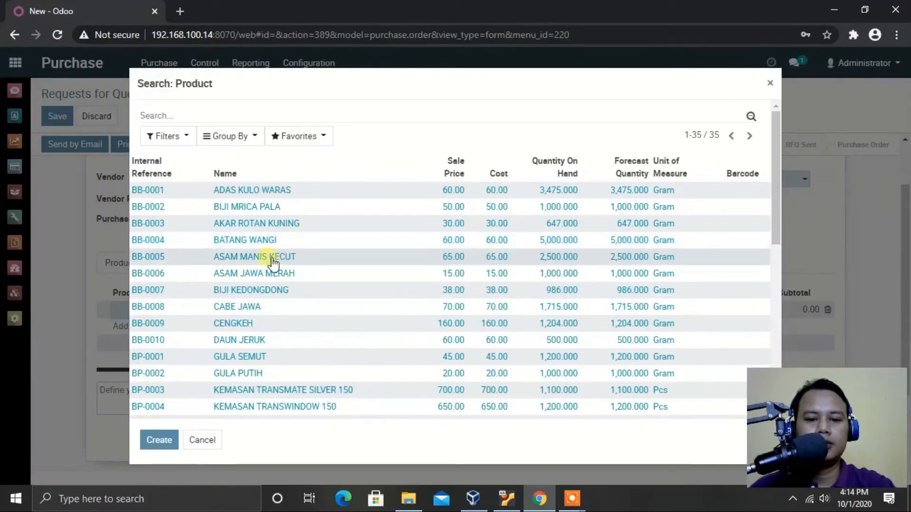
# Step: Look through the product list, filter it by BP, and remove that filter again
pyautogui.scroll(-2, 270, 261)
pyautogui.scroll(-2, 270, 256)
pyautogui.scroll(5, 271, 256)
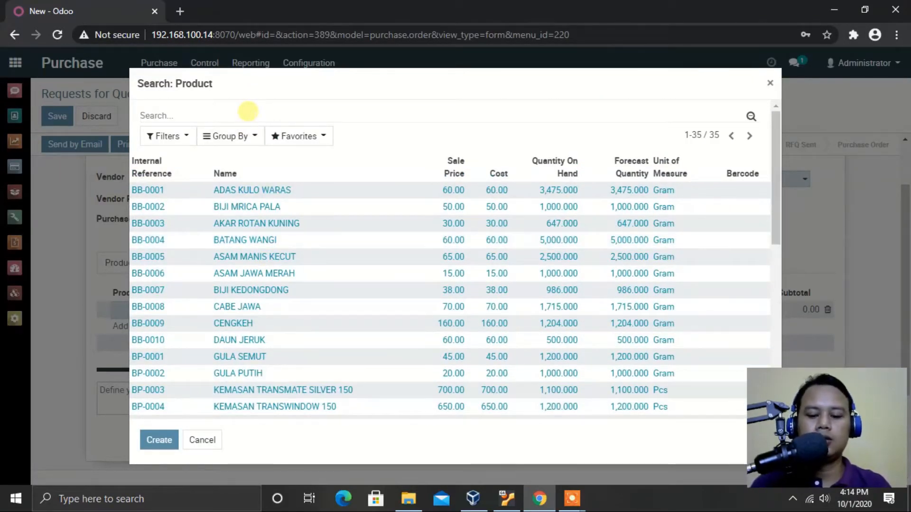
pyautogui.write('BP')
pyautogui.press('Return')
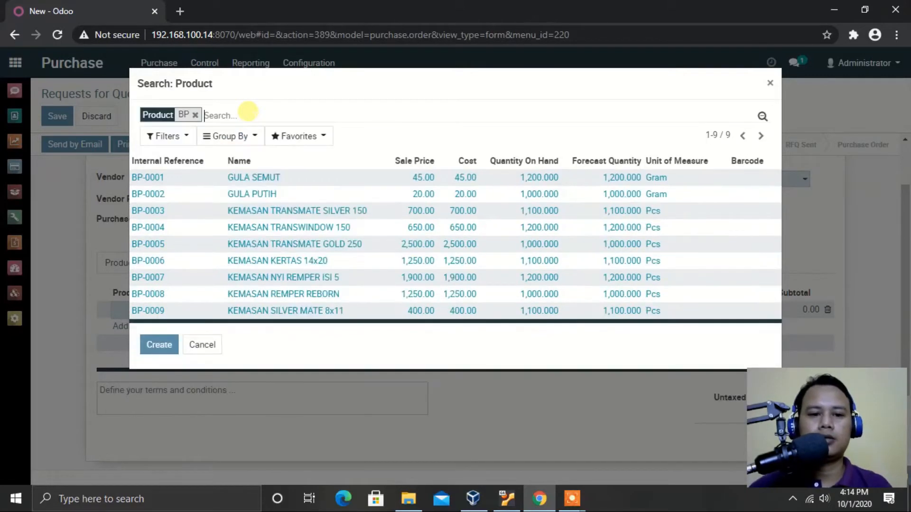
pyautogui.click(195, 115)
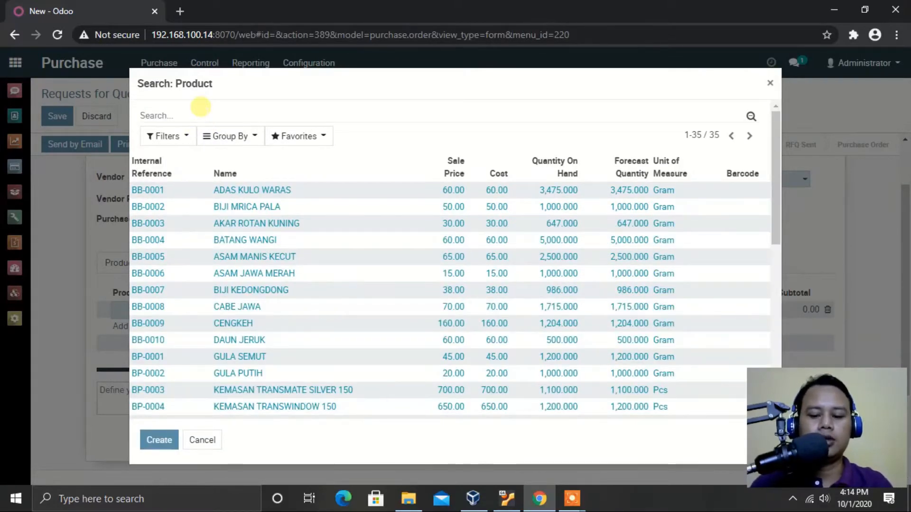
# Step: Filter the products by PM and choose PM-0001 KRESEK 15 for the new line
pyautogui.write('PM')
pyautogui.press('Return')
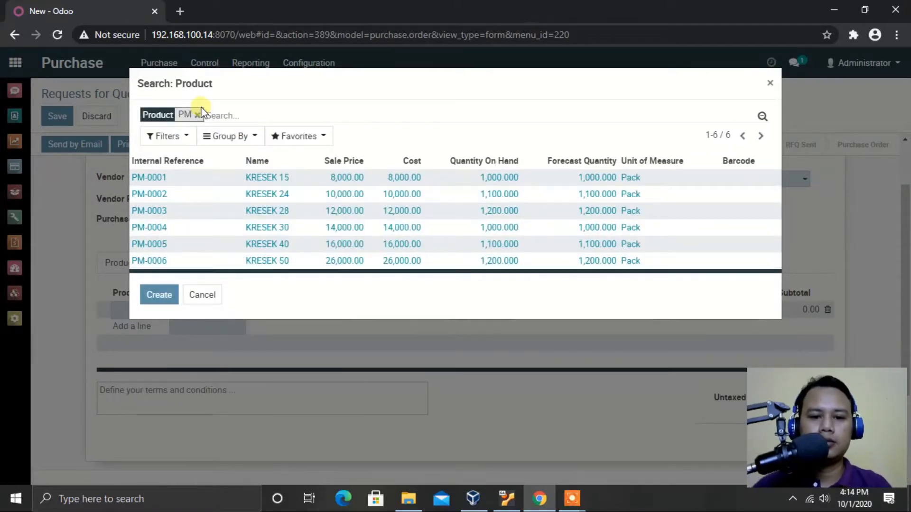
pyautogui.click(167, 185)
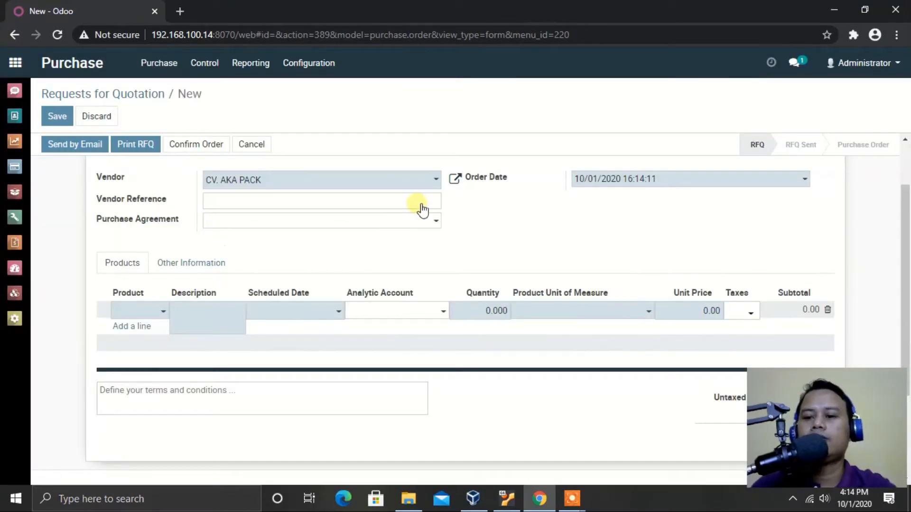
# Step: Set the KRESEK 15 line's quantity to 100 and save the request for quotation
pyautogui.click(484, 312)
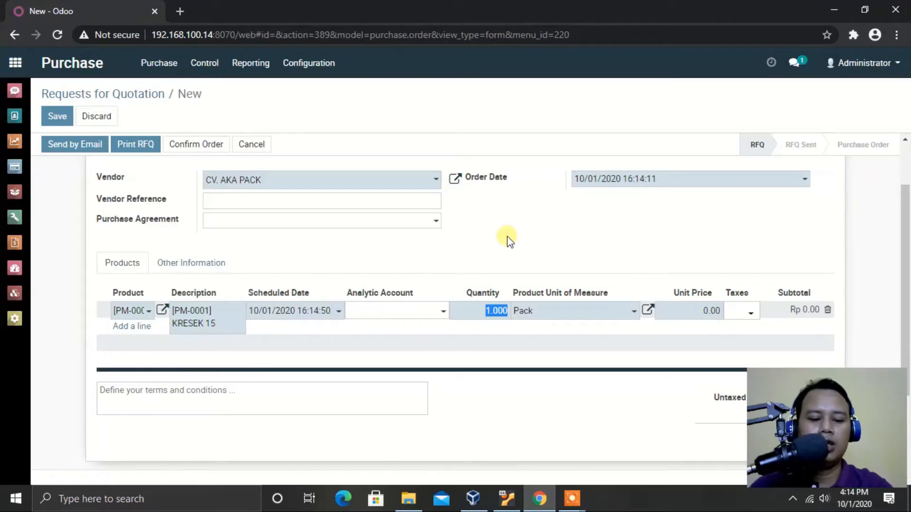
pyautogui.write('100')
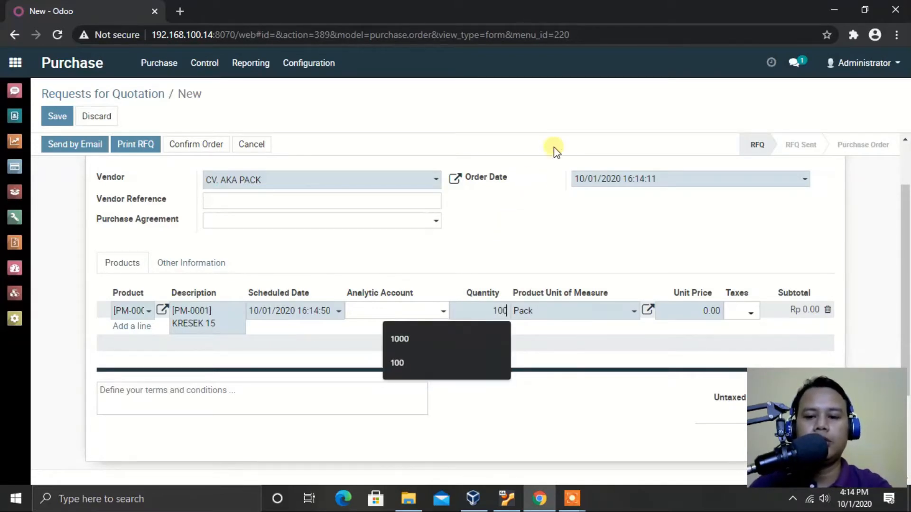
pyautogui.click(517, 252)
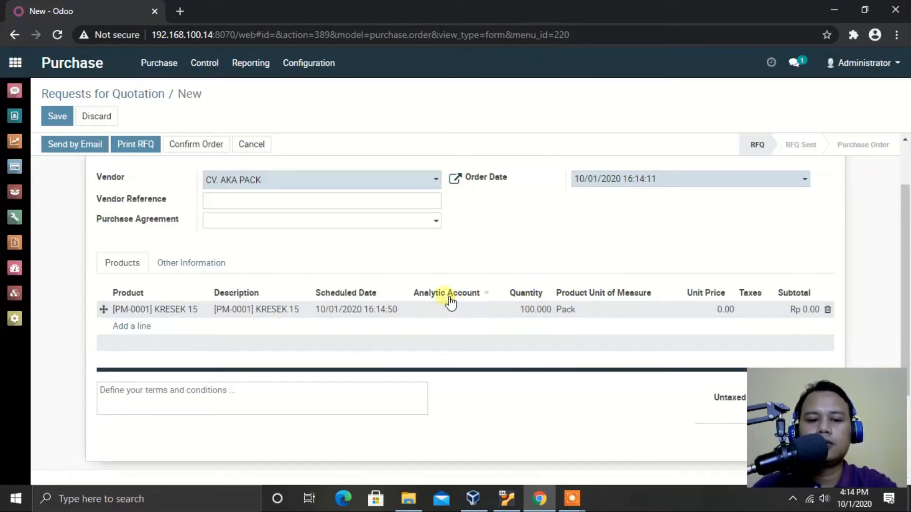
pyautogui.click(56, 116)
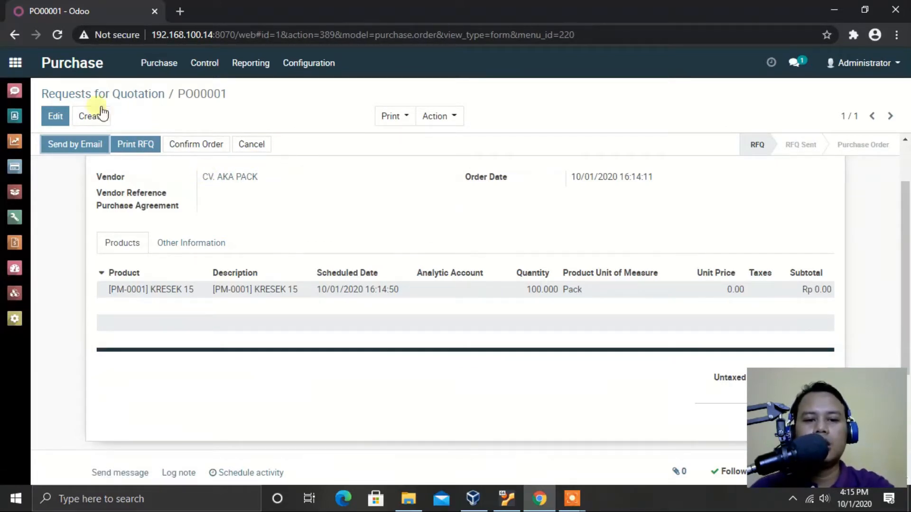
# Step: Print the Request for Quotation document for the saved record and open the downloaded PDF
pyautogui.click(411, 122)
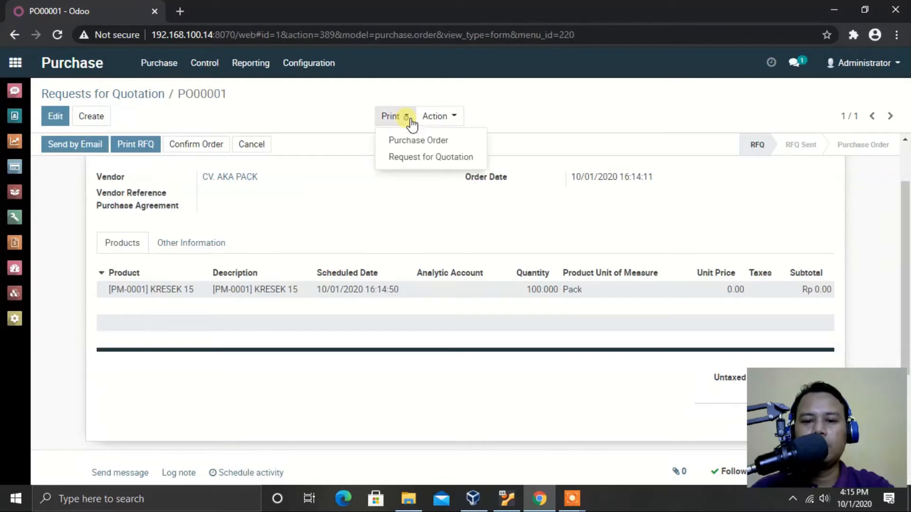
pyautogui.click(405, 158)
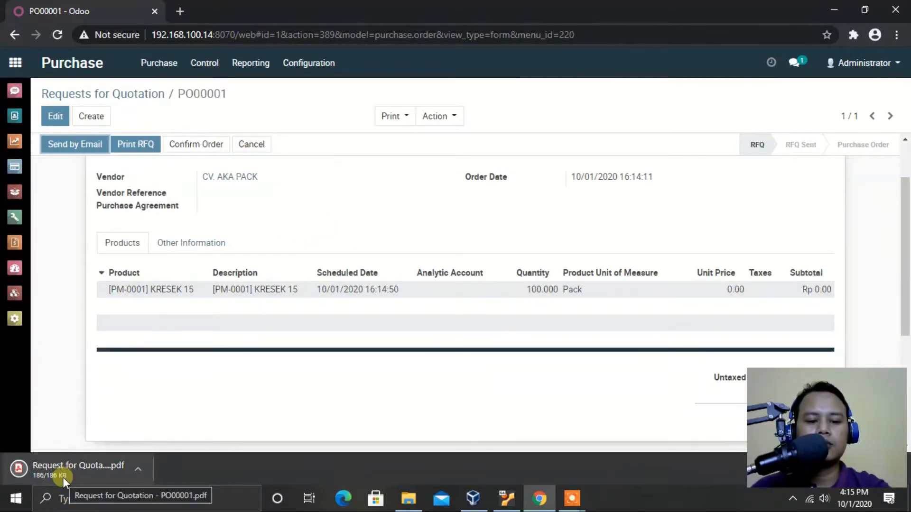
pyautogui.click(59, 466)
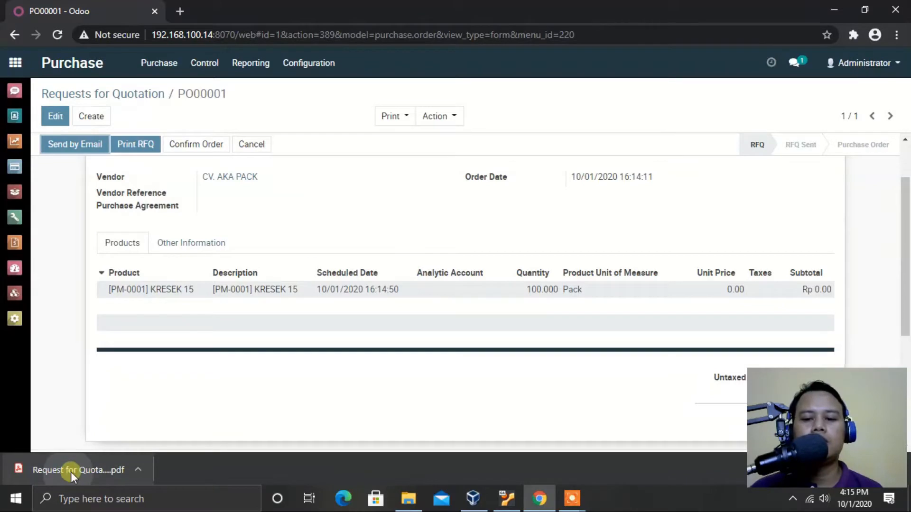
pyautogui.click(70, 471)
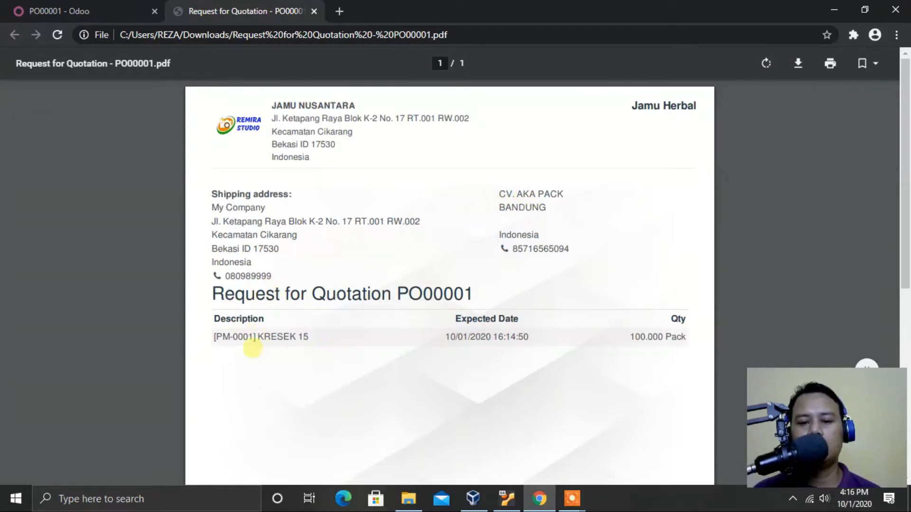
# Step: Examine the quotation PDF's product, expected date and quantity, and close the document
pyautogui.scroll(-3, 289, 327)
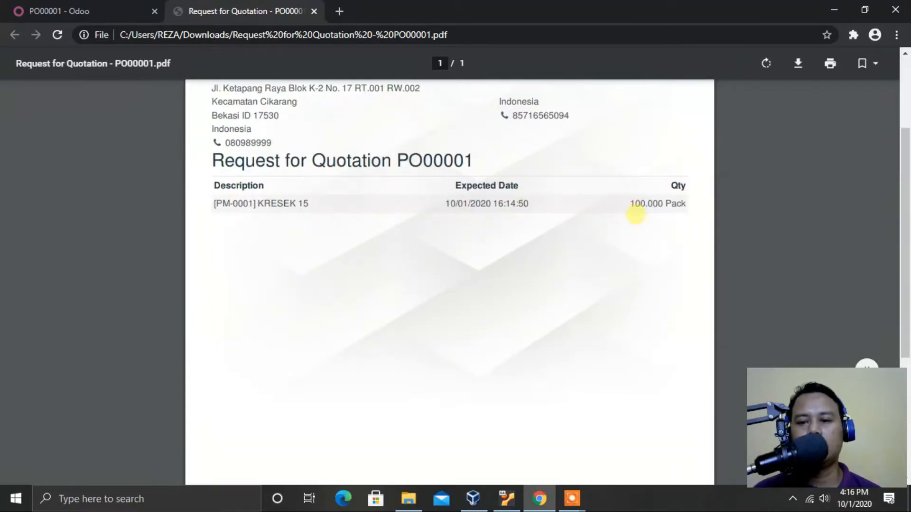
pyautogui.scroll(-5, 634, 216)
pyautogui.scroll(8, 619, 258)
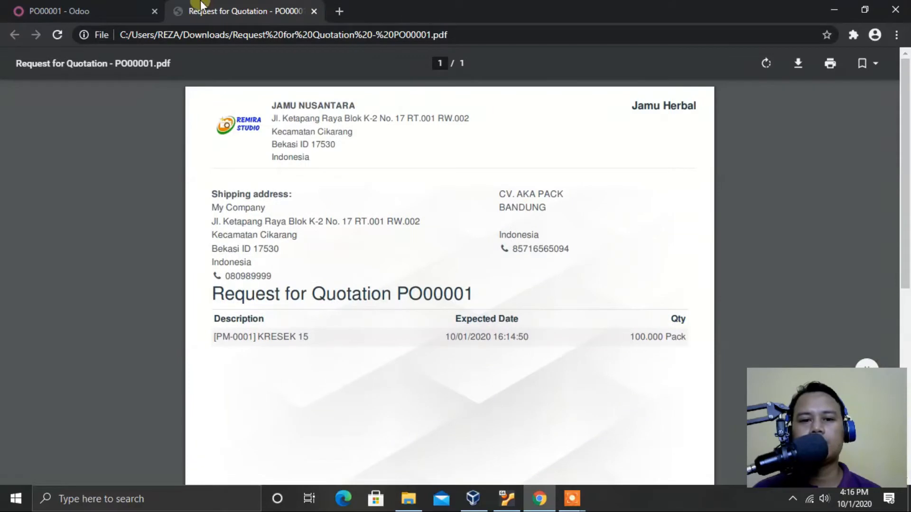
pyautogui.click(313, 11)
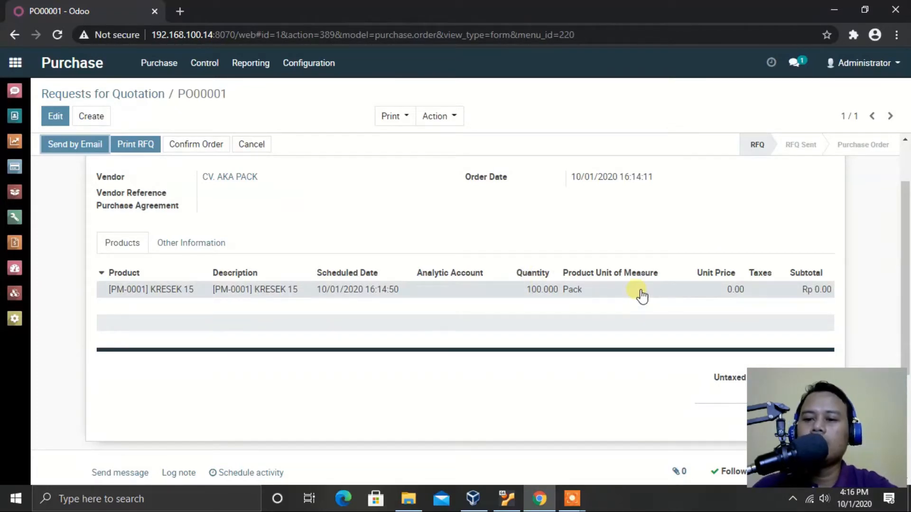
# Step: Check the cost on the KRESEK 15 product record, set its quotation line's unit price to 8000, and save the request
pyautogui.click(274, 294)
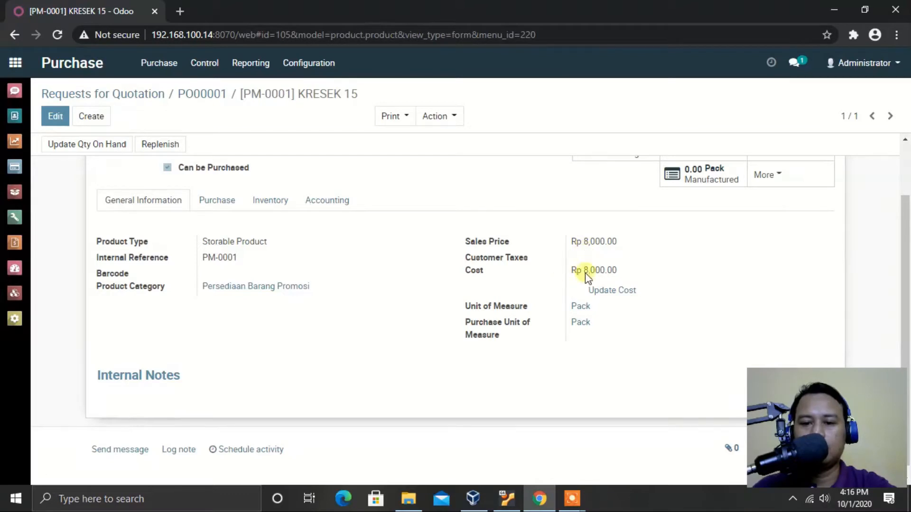
pyautogui.click(198, 94)
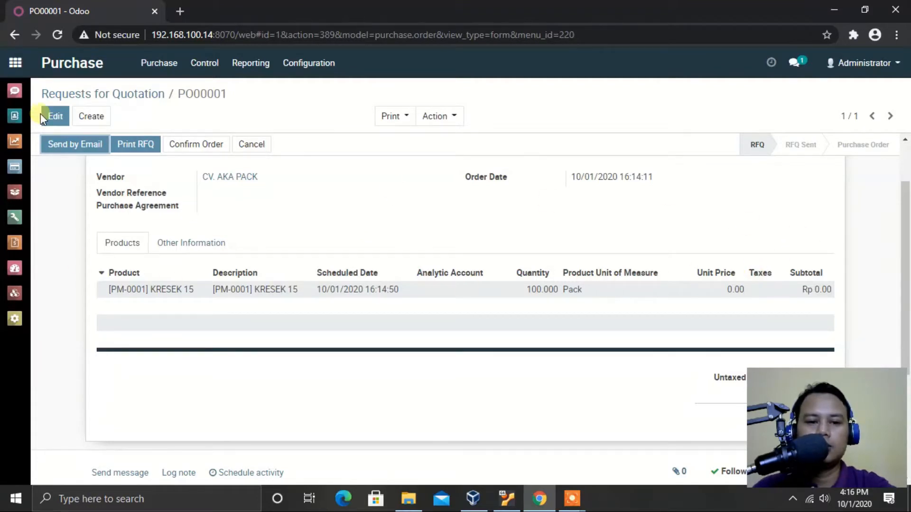
pyautogui.click(55, 116)
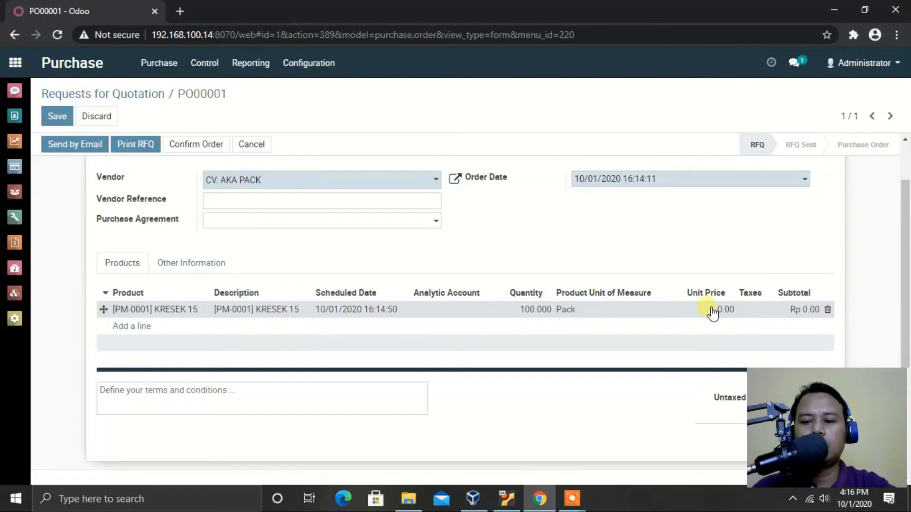
pyautogui.click(712, 312)
pyautogui.write('8000')
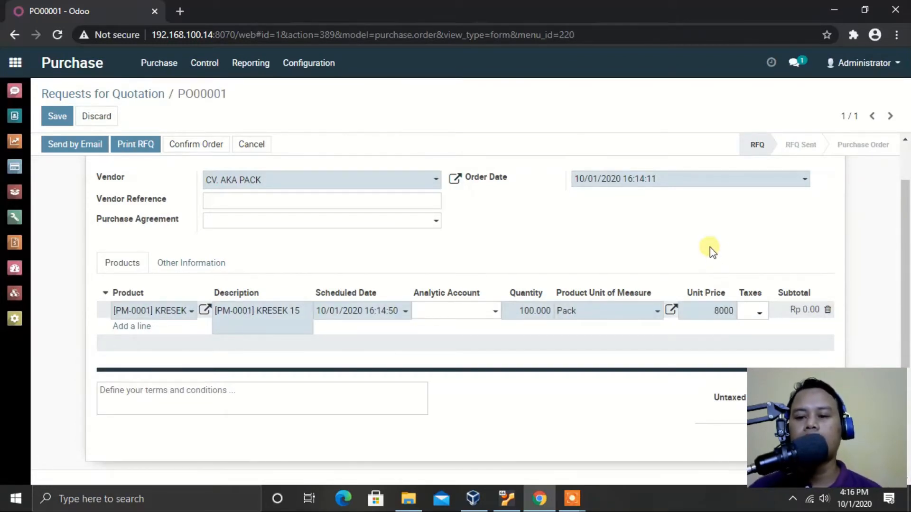
pyautogui.click(712, 250)
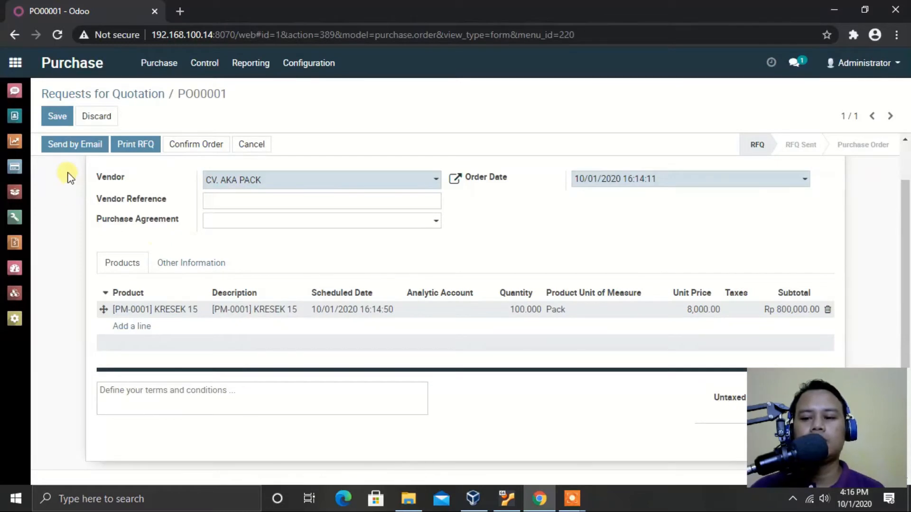
pyautogui.click(56, 118)
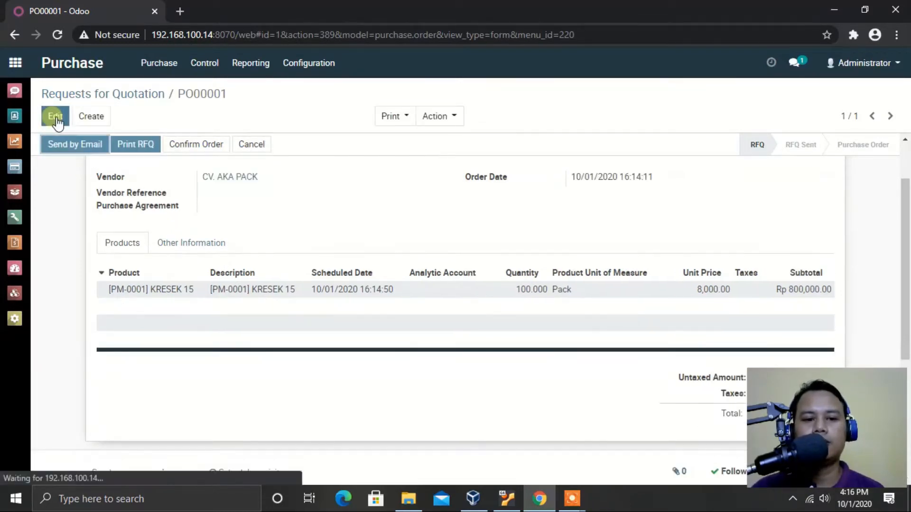
pyautogui.moveTo(854, 412); pyautogui.dragTo(483, 400)
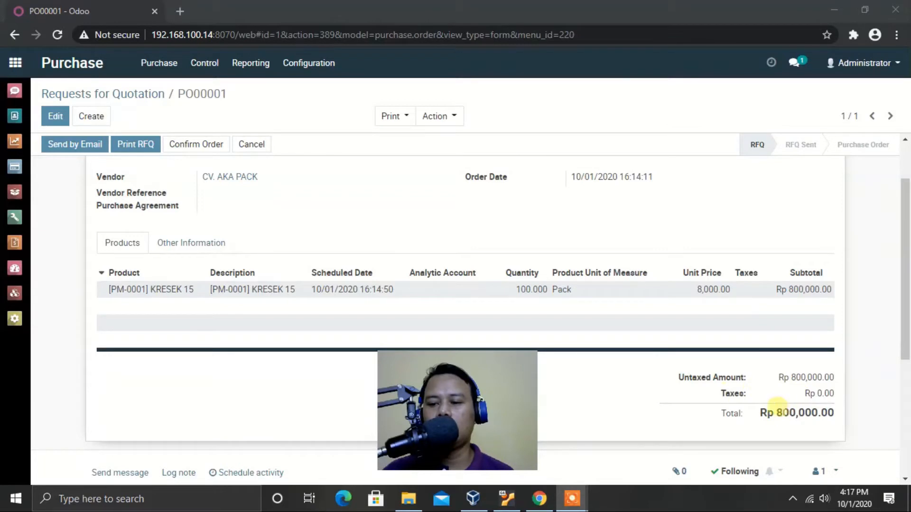
# Step: Confirm the CV. AKA PACK request for quotation as a purchase order
pyautogui.moveTo(472, 405); pyautogui.dragTo(558, 411)
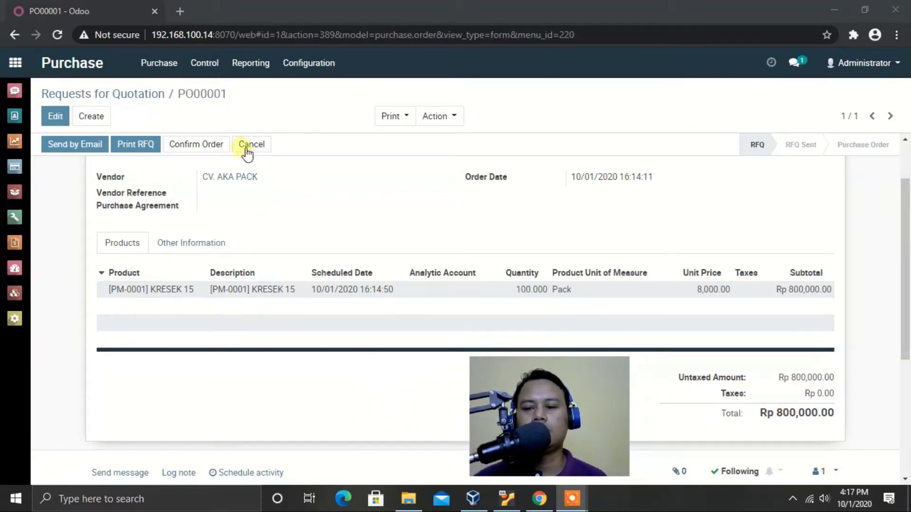
pyautogui.scroll(2, 341, 185)
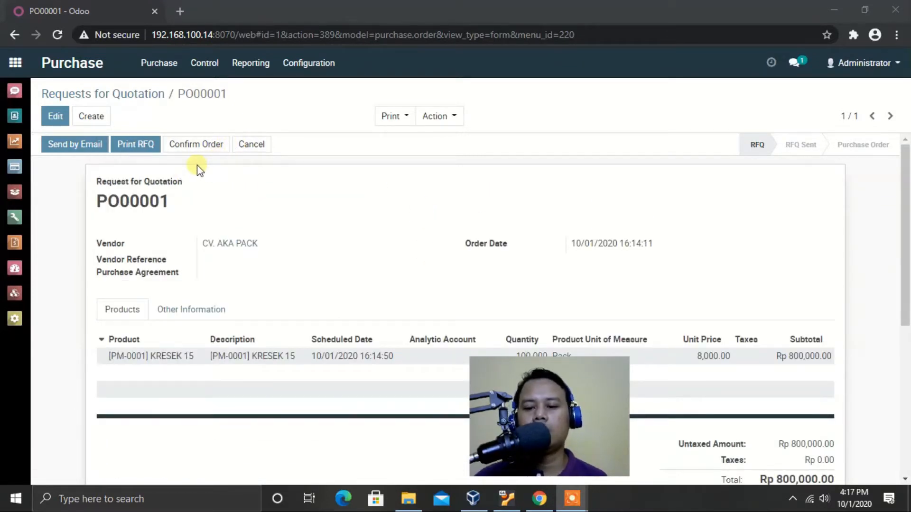
pyautogui.moveTo(519, 433); pyautogui.dragTo(797, 442)
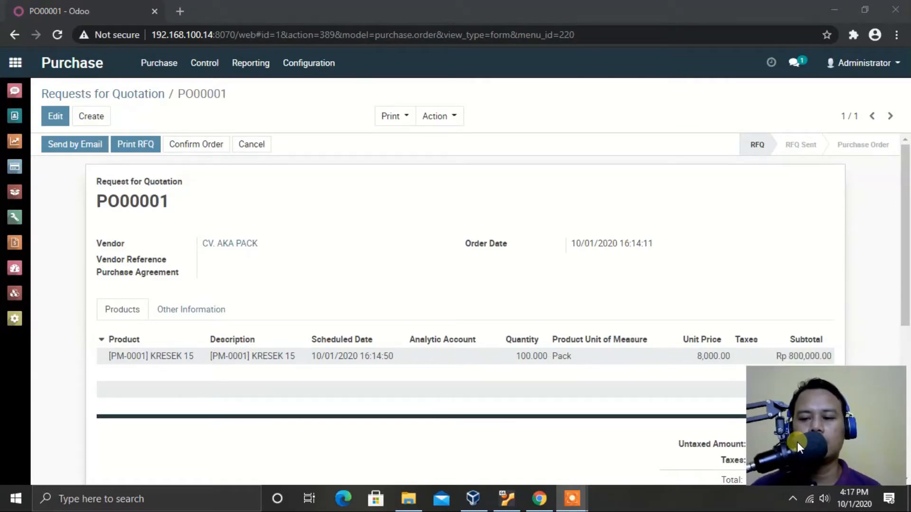
pyautogui.click(193, 151)
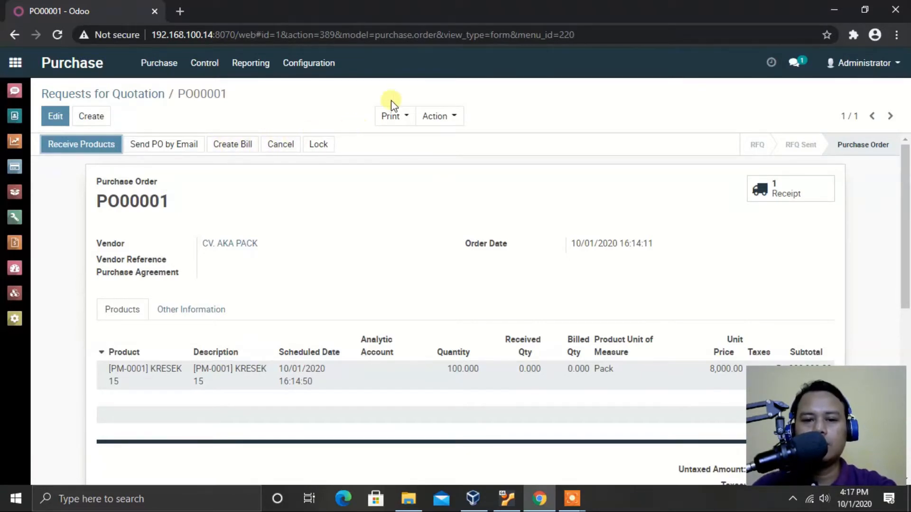
# Step: Print the Purchase Order document for the confirmed order and open the downloaded PDF
pyautogui.click(401, 119)
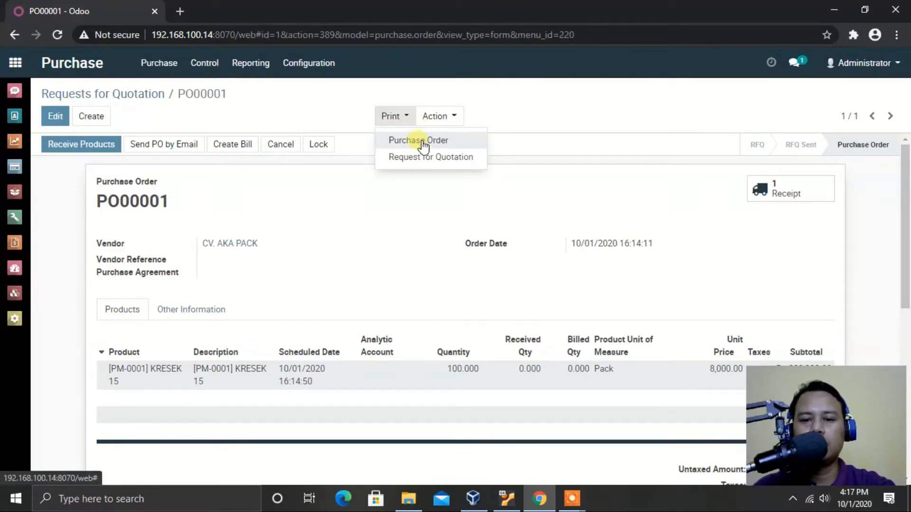
pyautogui.click(424, 141)
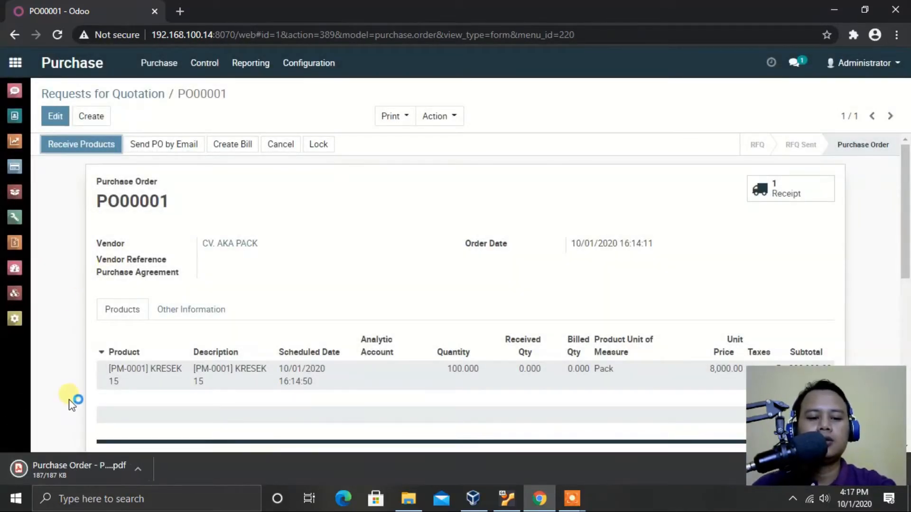
pyautogui.click(85, 468)
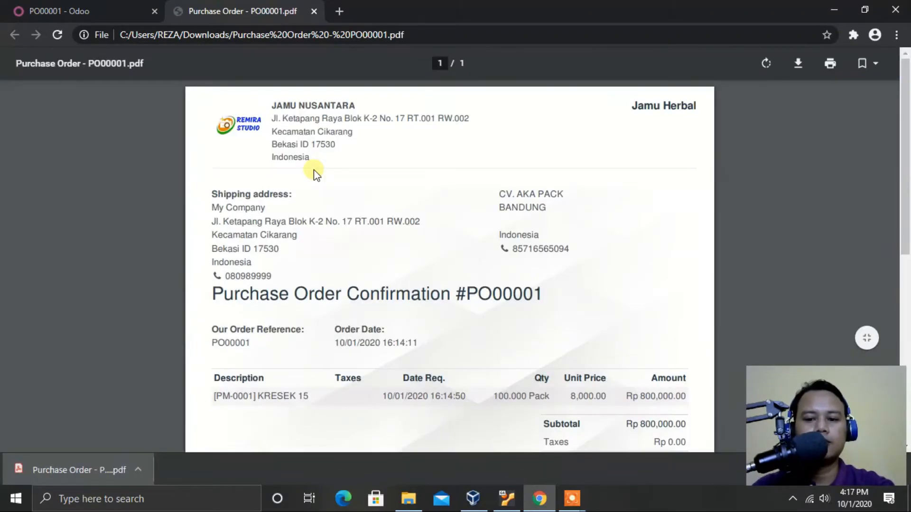
# Step: Examine the purchase order PDF's quantity, unit price and total, and close the document
pyautogui.scroll(-2, 285, 263)
pyautogui.scroll(2, 286, 266)
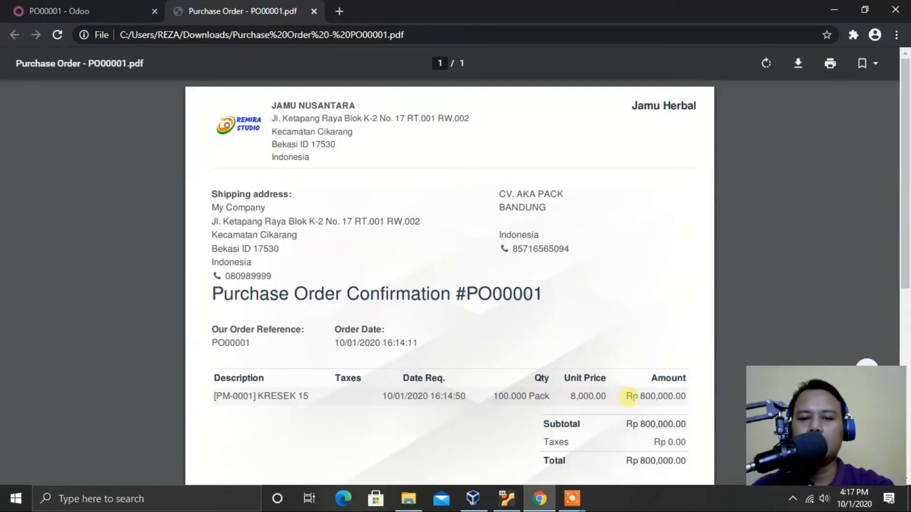
pyautogui.scroll(-6, 603, 309)
pyautogui.scroll(6, 603, 306)
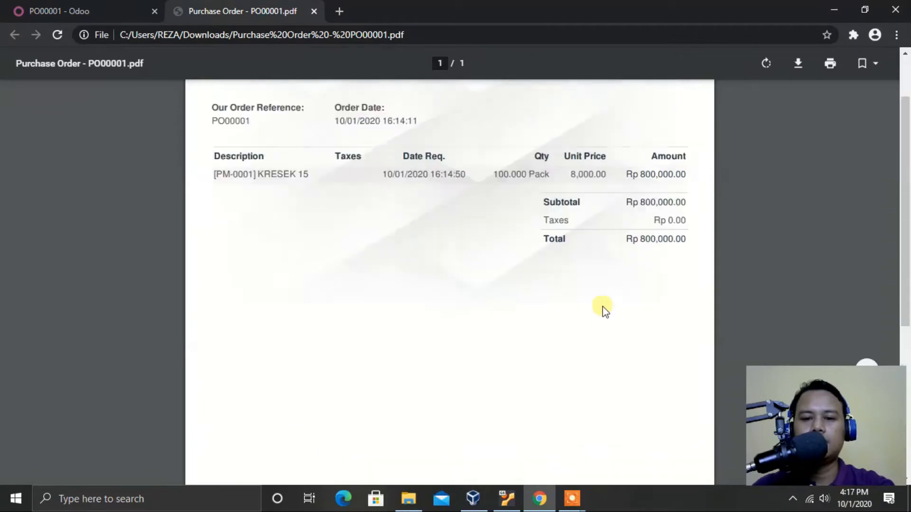
pyautogui.click(314, 11)
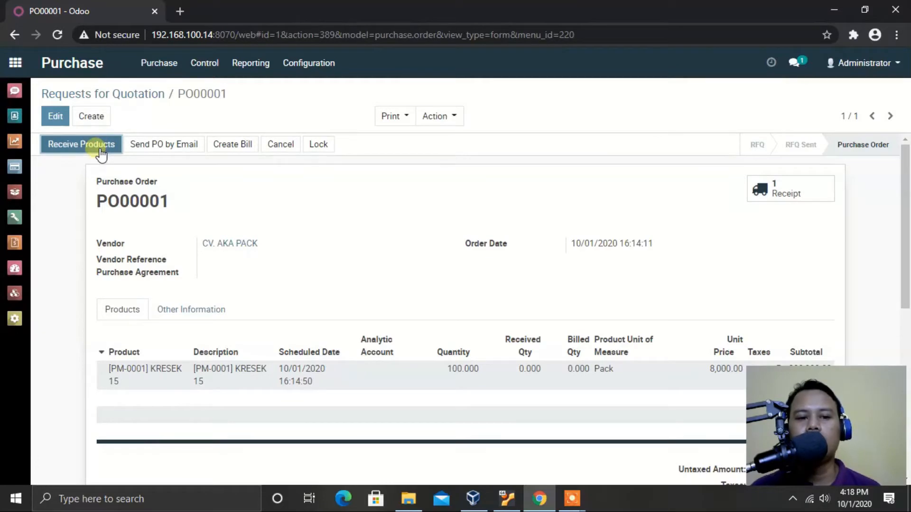
# Step: Open the ready CV. AKA PACK receipt in the Inventory module and check the KRESEK 15 demand and done quantities
pyautogui.click(81, 144)
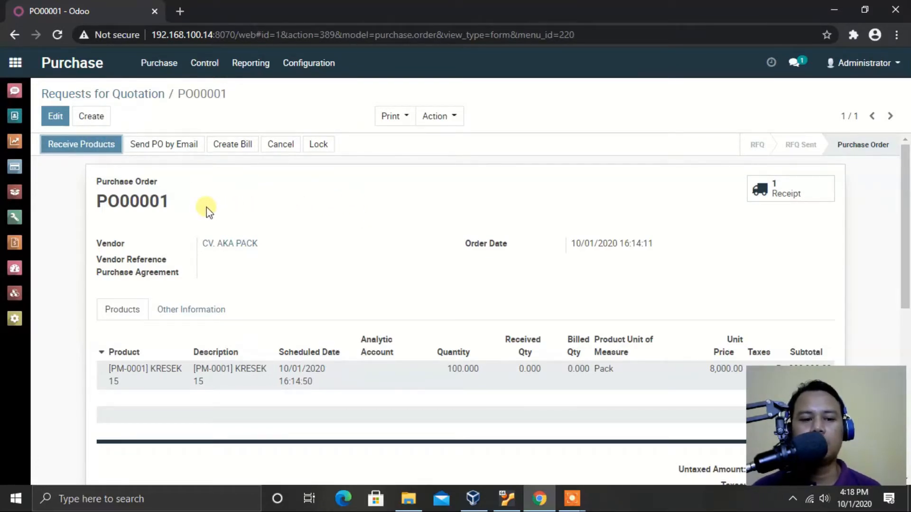
pyautogui.click(16, 62)
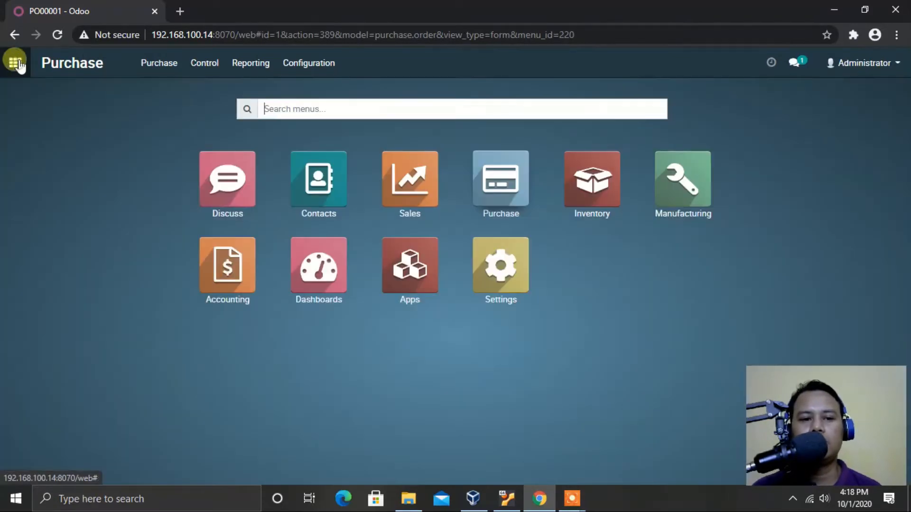
pyautogui.click(591, 185)
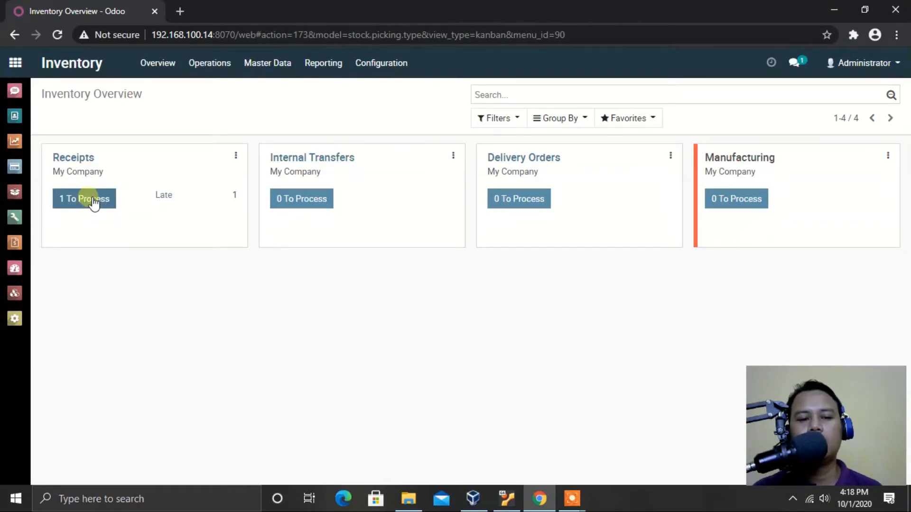
pyautogui.click(93, 200)
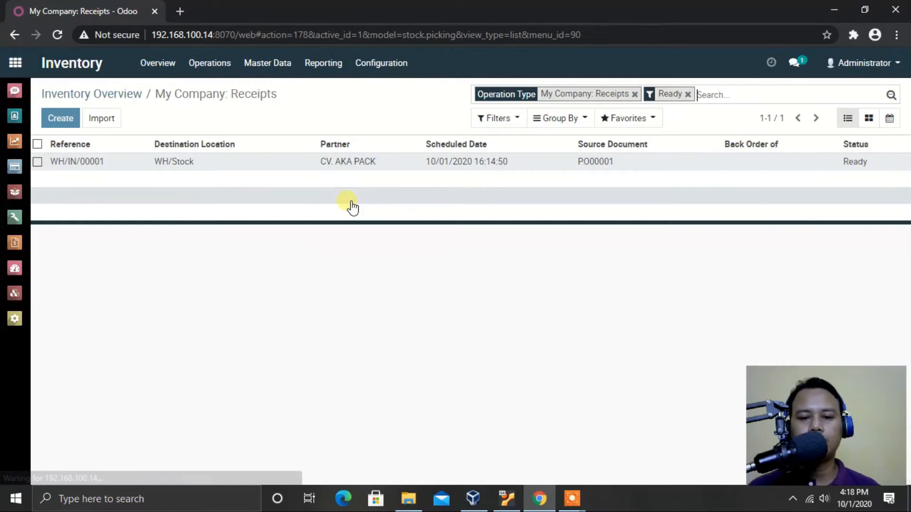
pyautogui.click(174, 164)
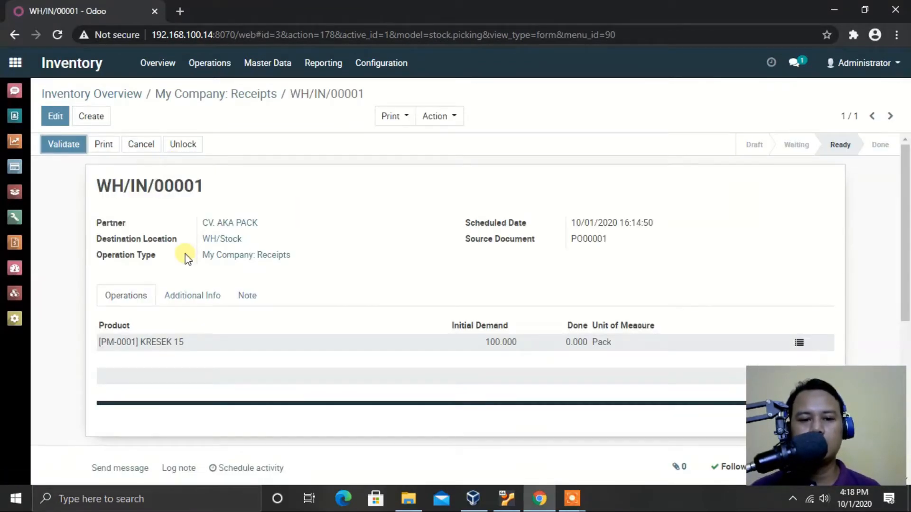
pyautogui.scroll(-1, 322, 291)
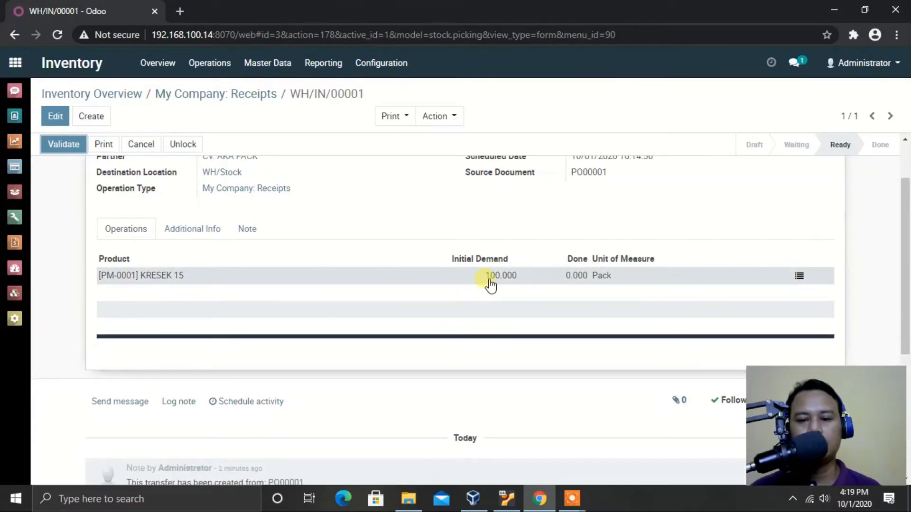
pyautogui.scroll(1, 485, 279)
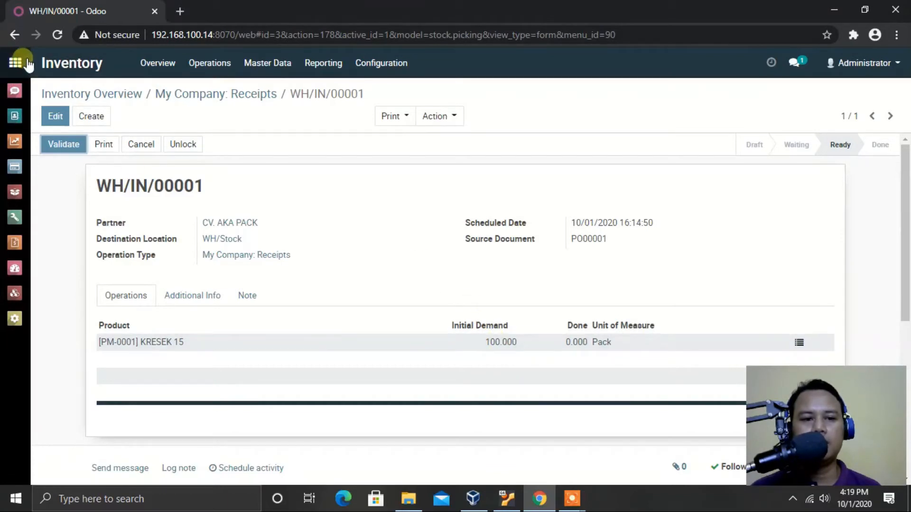
# Step: Activate the developer mode in Settings and open the technical Decimal Accuracy list
pyautogui.click(17, 327)
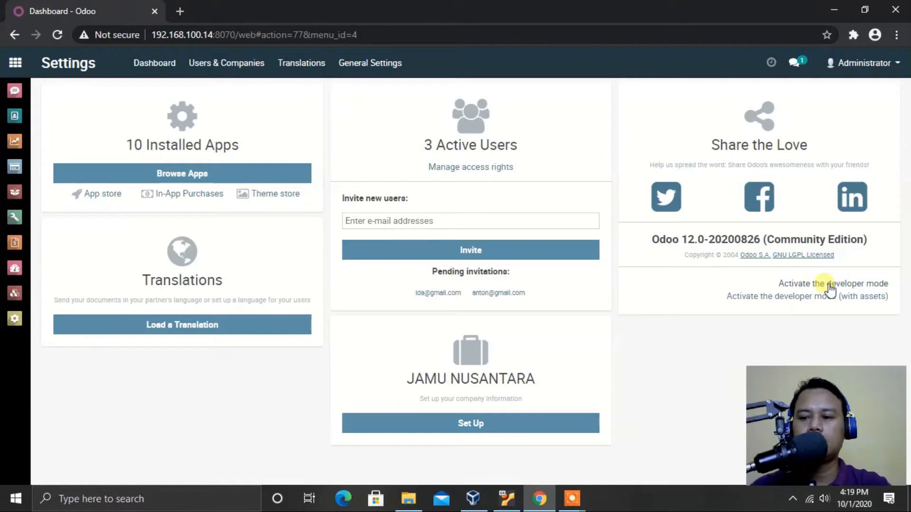
pyautogui.click(802, 284)
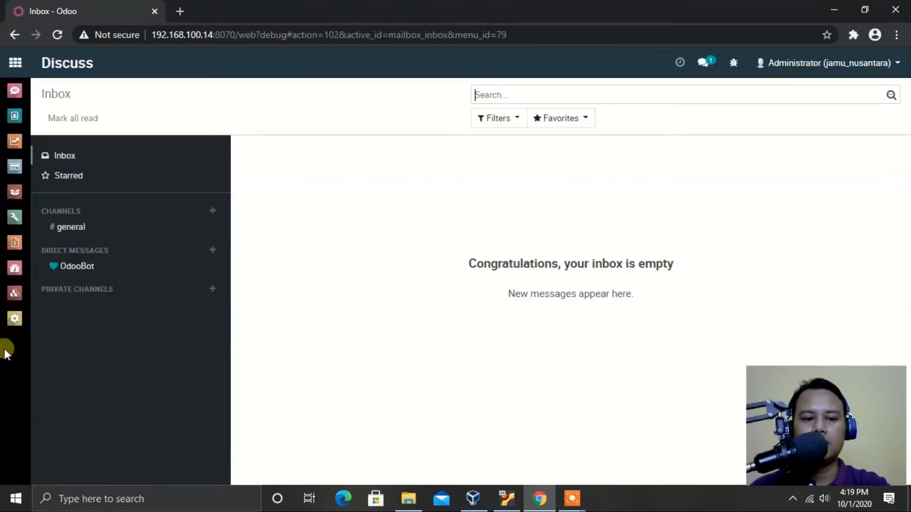
pyautogui.click(14, 317)
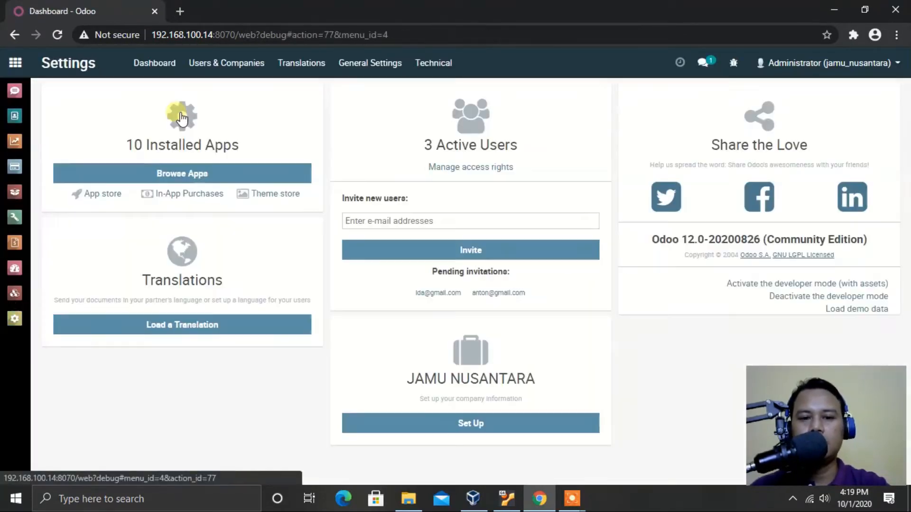
pyautogui.click(431, 63)
pyautogui.scroll(-5, 457, 359)
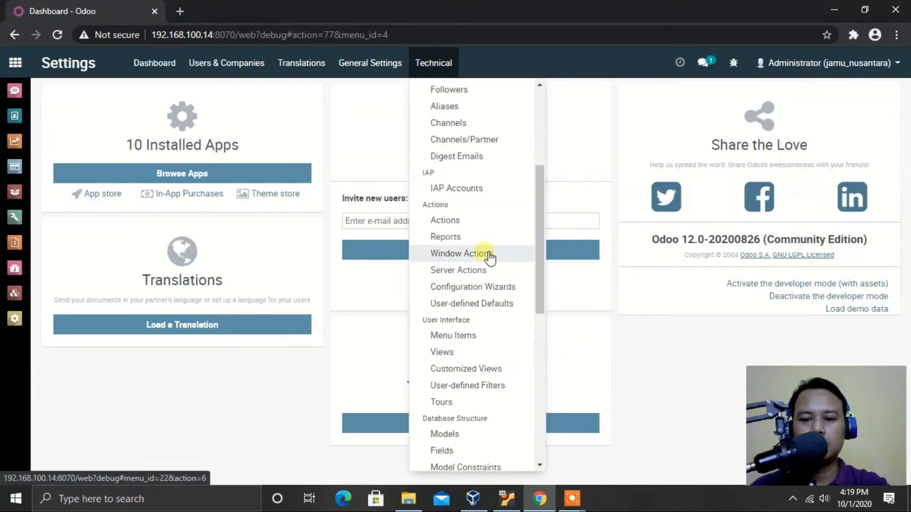
pyautogui.scroll(-5, 486, 256)
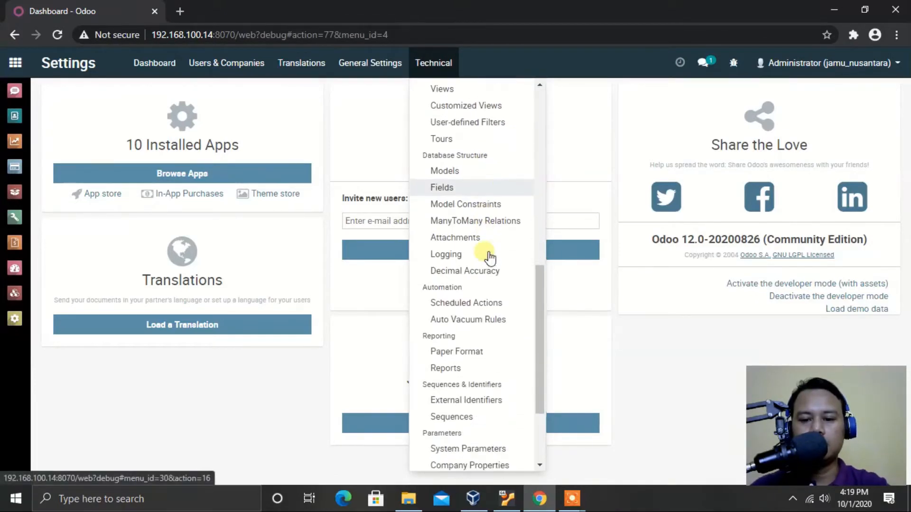
pyautogui.scroll(-3, 488, 258)
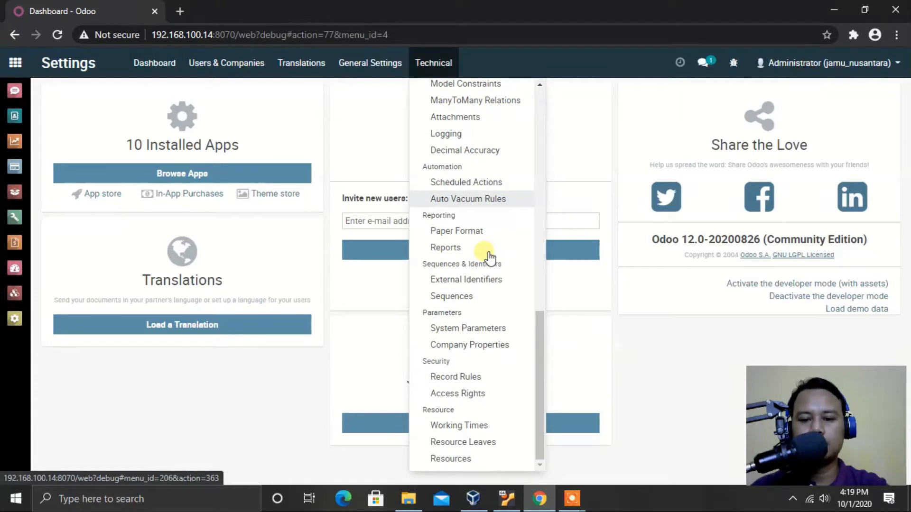
pyautogui.scroll(3, 463, 254)
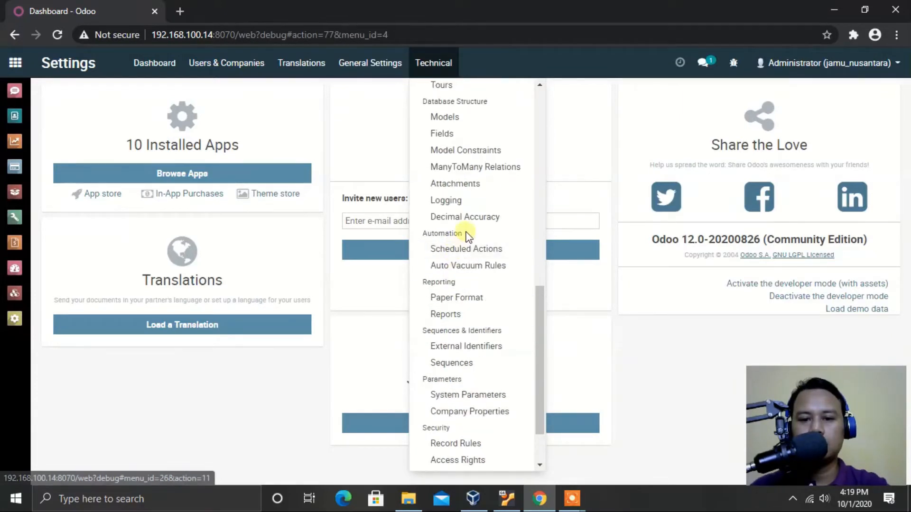
pyautogui.click(476, 219)
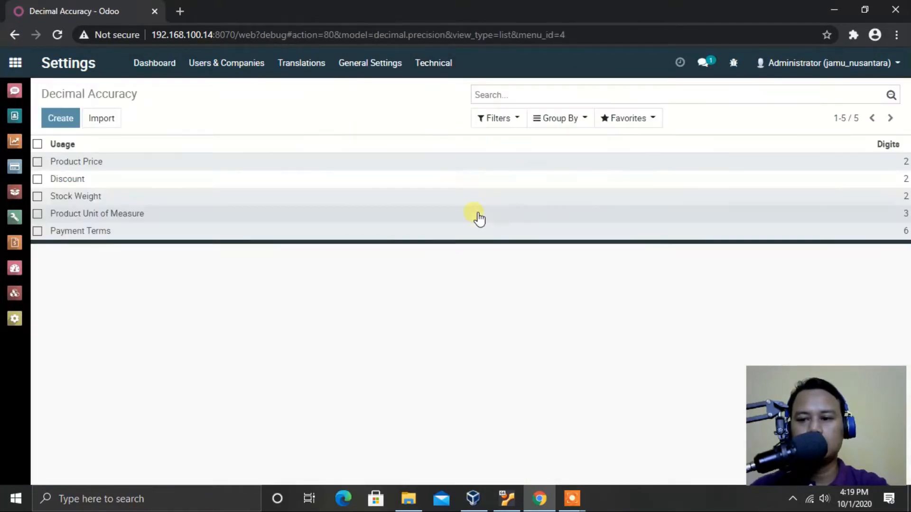
# Step: Set the decimal accuracy of Product Unit of Measure to 2 digits and save the record
pyautogui.click(126, 214)
pyautogui.click(54, 116)
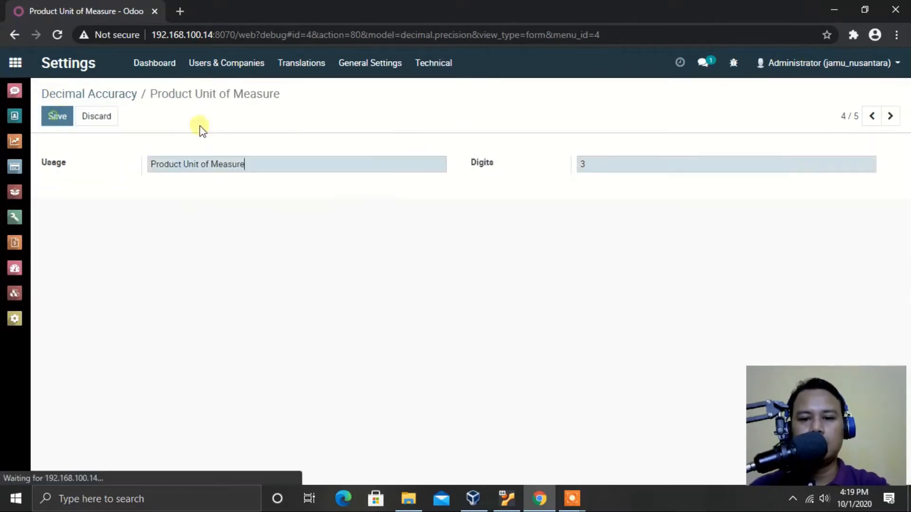
pyautogui.moveTo(455, 147); pyautogui.dragTo(623, 183)
pyautogui.click(628, 199)
pyautogui.doubleClick(612, 158)
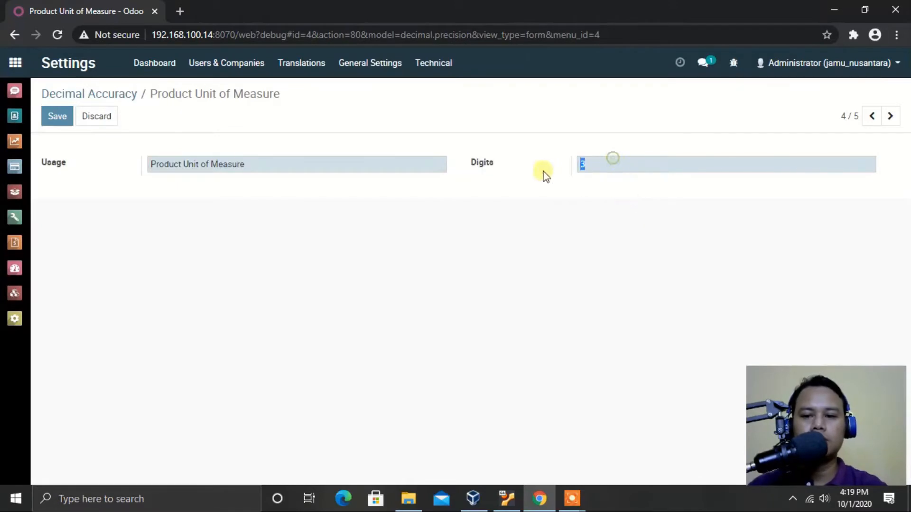
pyautogui.click(58, 117)
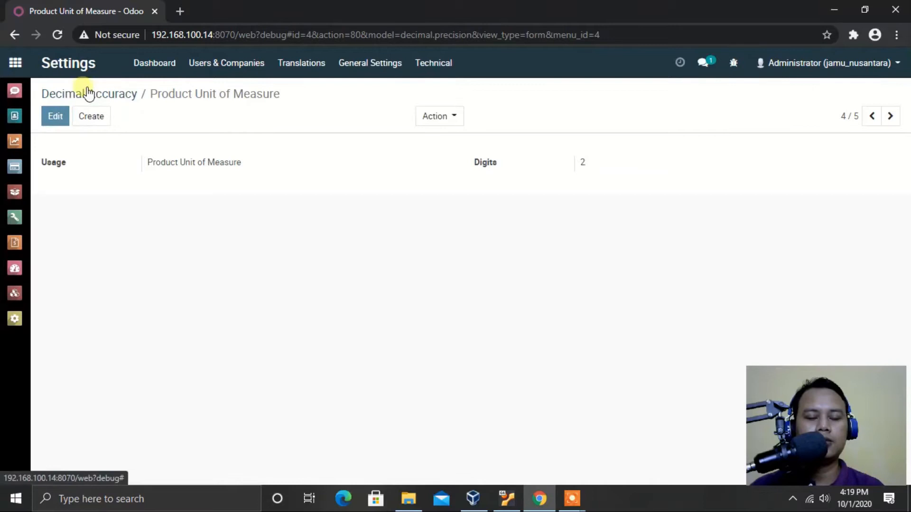
# Step: Deactivate the developer mode from the Settings dashboard
pyautogui.click(15, 320)
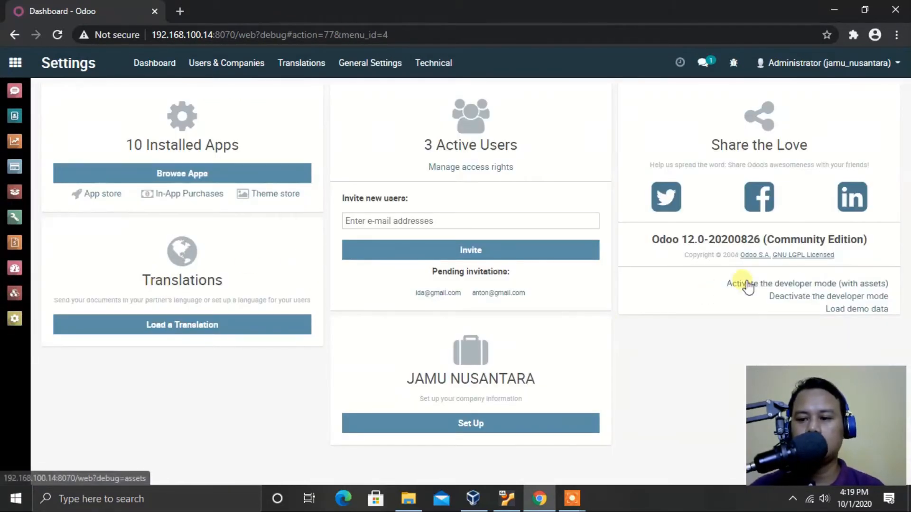
pyautogui.click(797, 298)
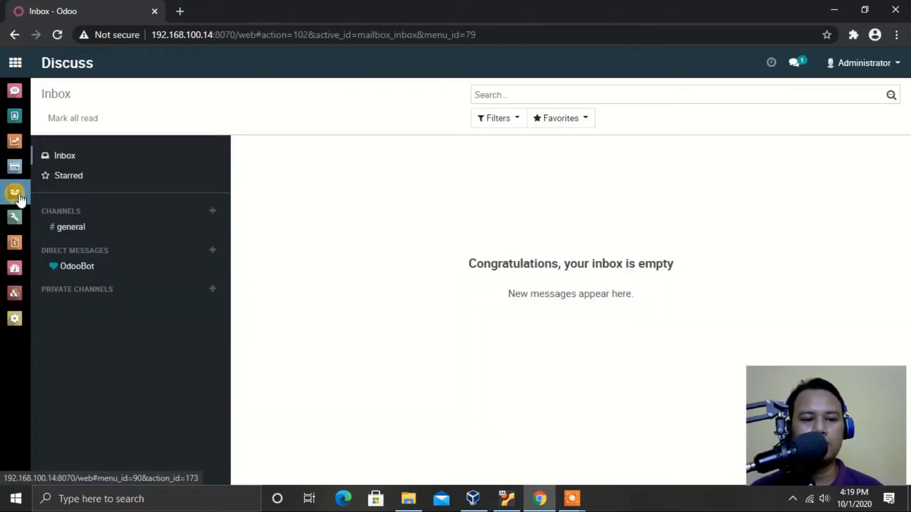
# Step: Reopen the ready CV. AKA PACK receipt in Inventory and check the decimal format of the KRESEK 15 quantities
pyautogui.click(17, 196)
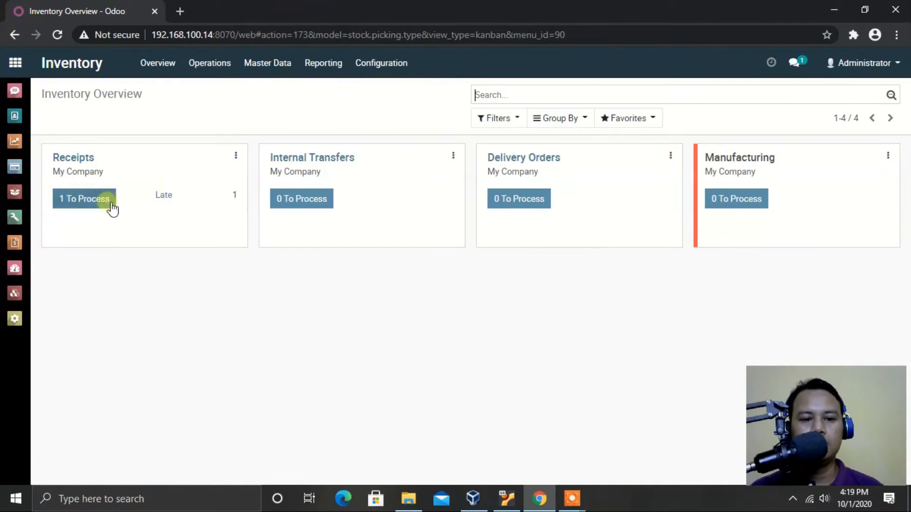
pyautogui.click(93, 205)
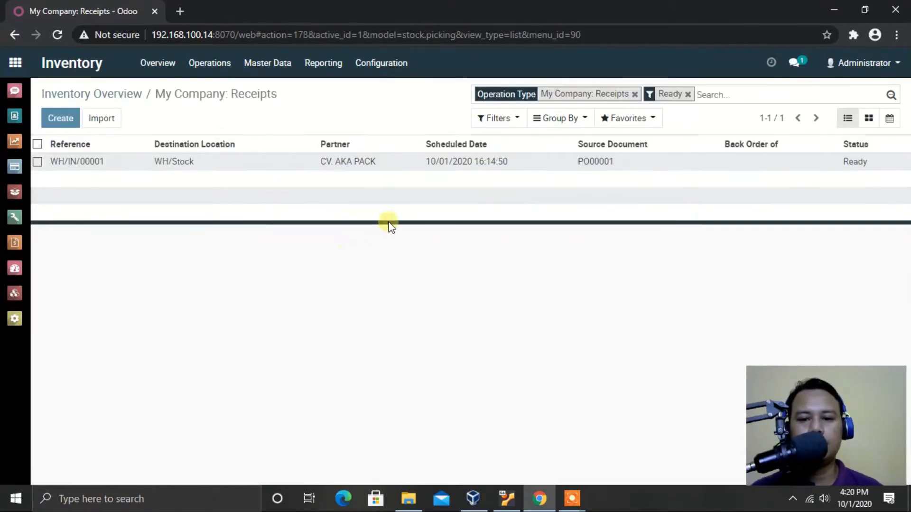
pyautogui.click(334, 165)
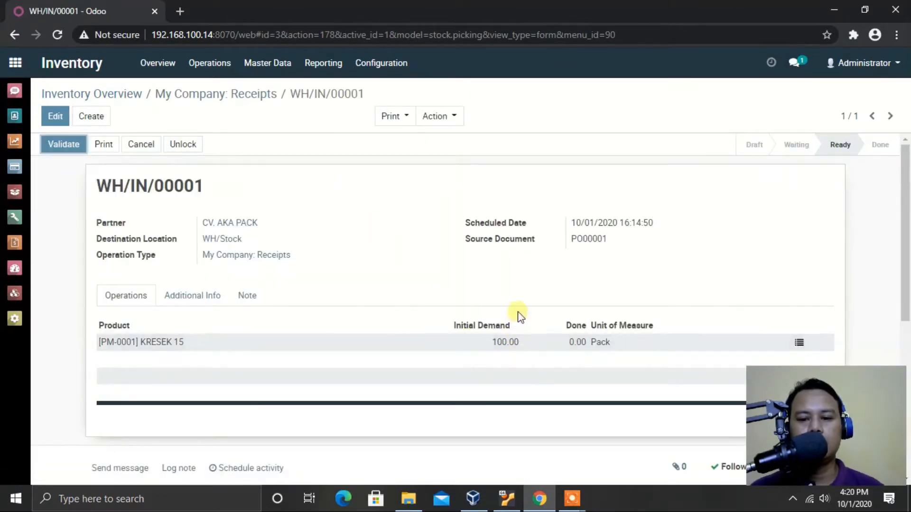
pyautogui.scroll(-1, 510, 351)
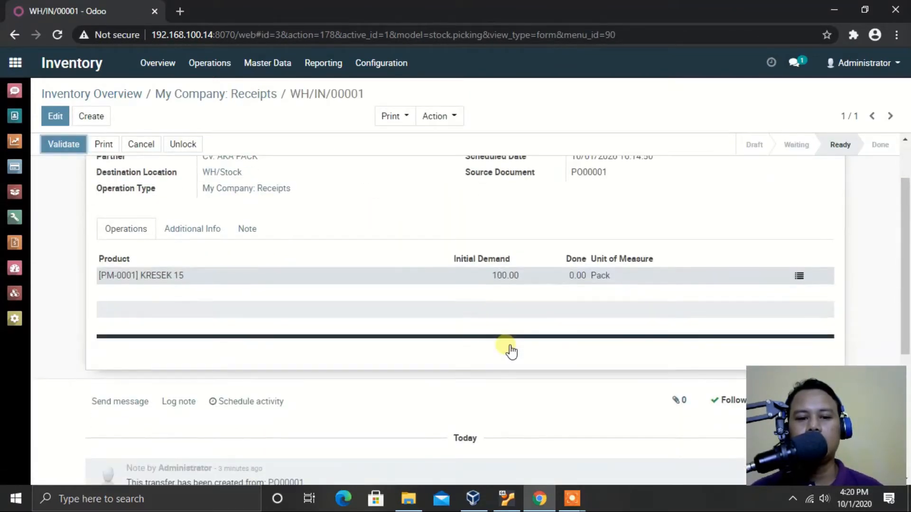
pyautogui.scroll(1, 511, 351)
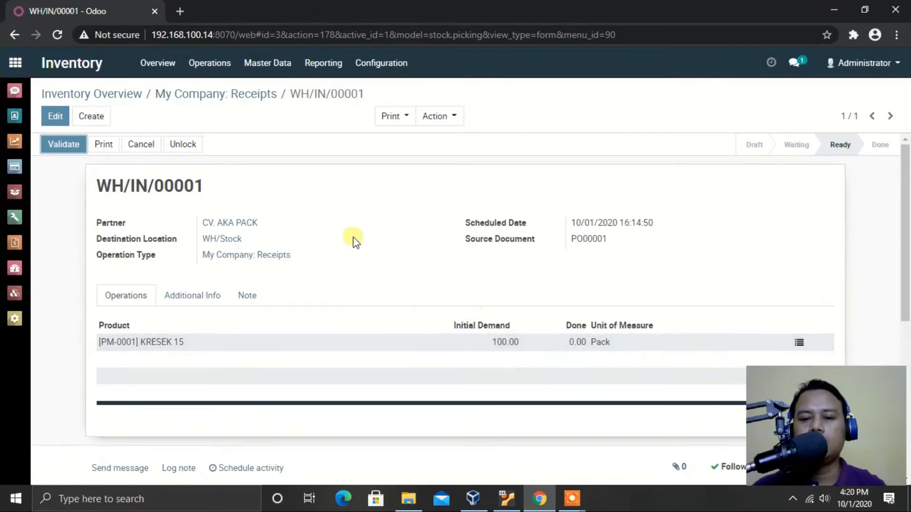
# Step: Open Purchase in a second browser tab and review the other information of the CV. AKA PACK purchase order
pyautogui.rightClick(21, 167)
pyautogui.click(36, 171)
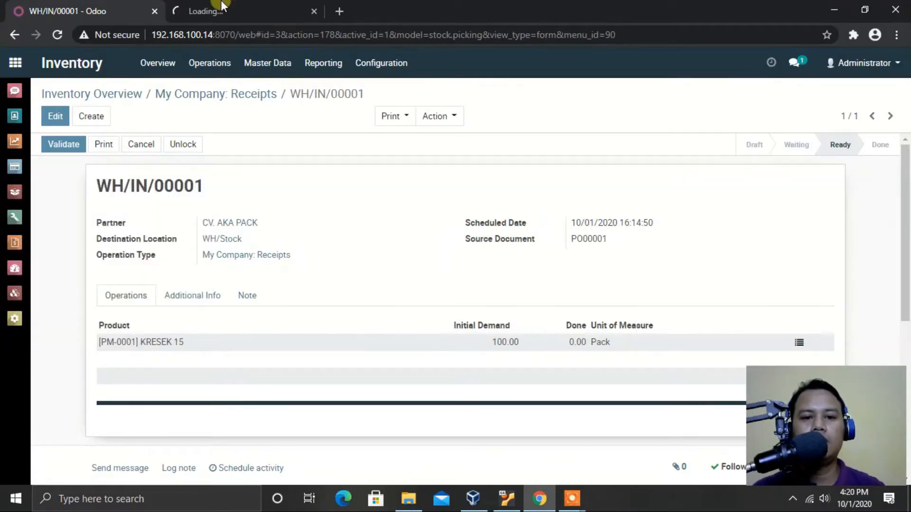
pyautogui.click(218, 4)
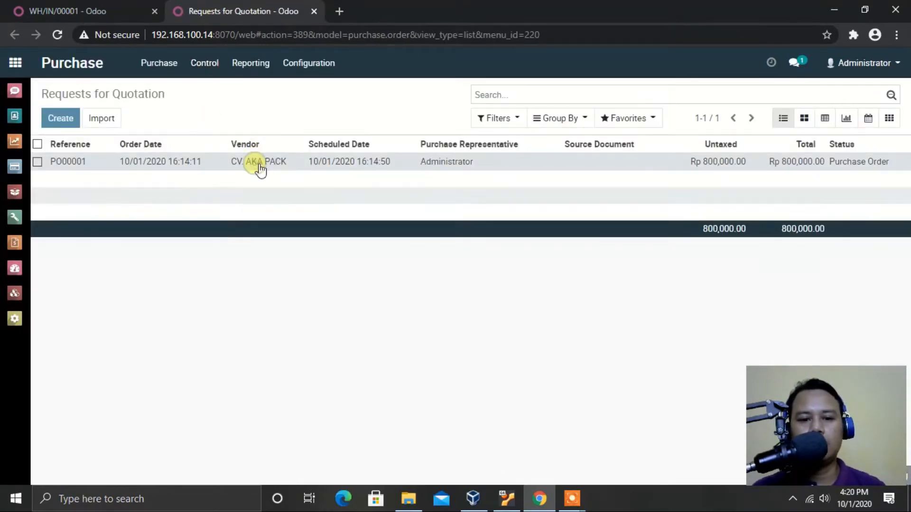
pyautogui.click(260, 169)
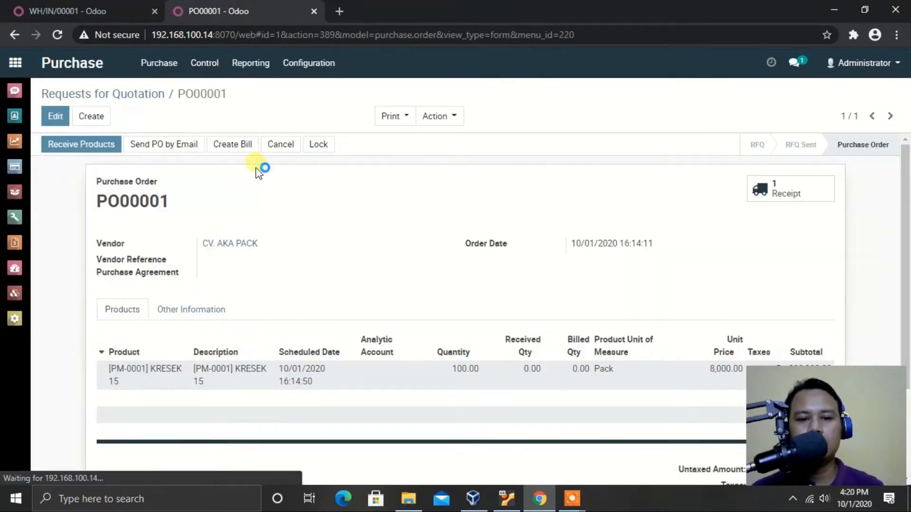
pyautogui.click(172, 306)
pyautogui.scroll(-2, 387, 289)
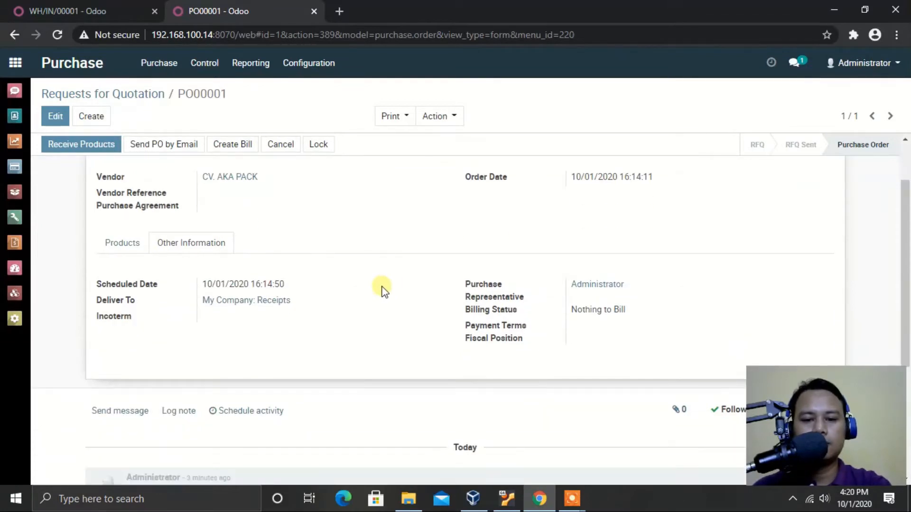
pyautogui.scroll(2, 566, 341)
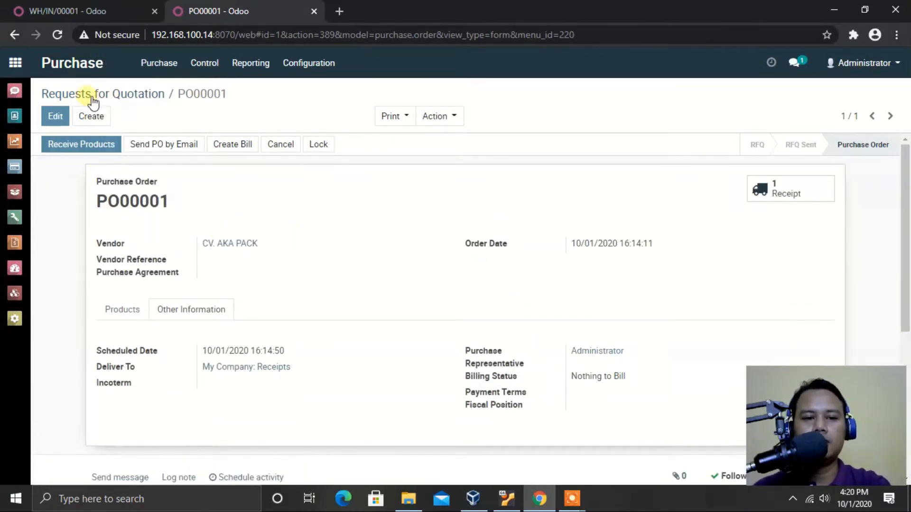
pyautogui.click(124, 91)
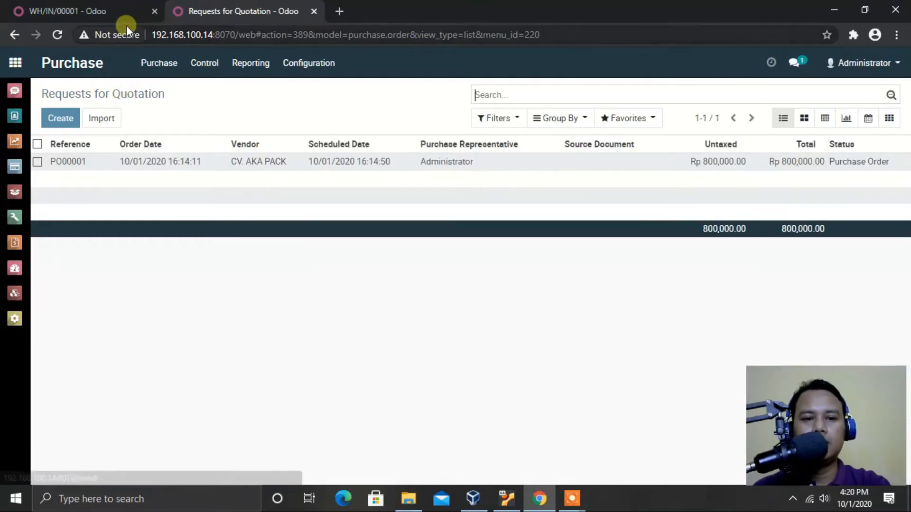
# Step: Set the done quantity of KRESEK 15 to 100 packs in the detailed operations of the CV. AKA PACK receipt
pyautogui.click(99, 10)
pyautogui.scroll(-1, 474, 251)
pyautogui.scroll(1, 479, 247)
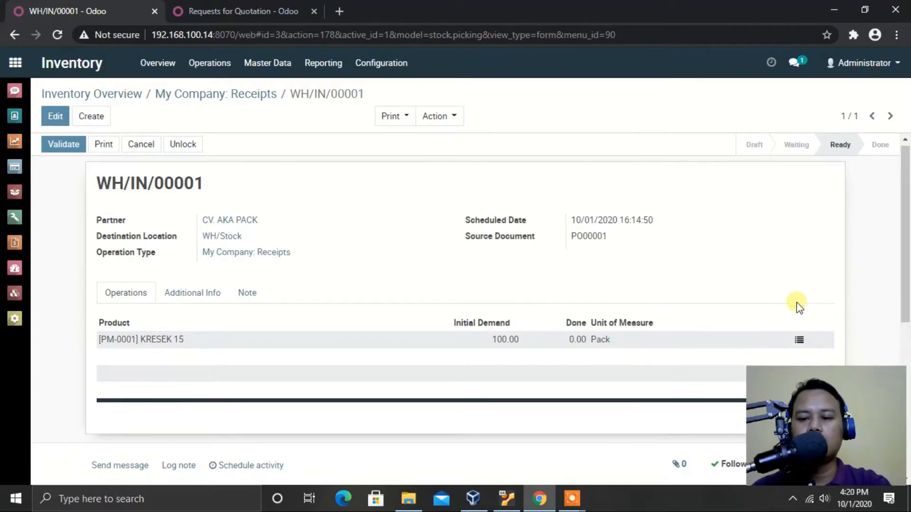
pyautogui.scroll(-1, 799, 306)
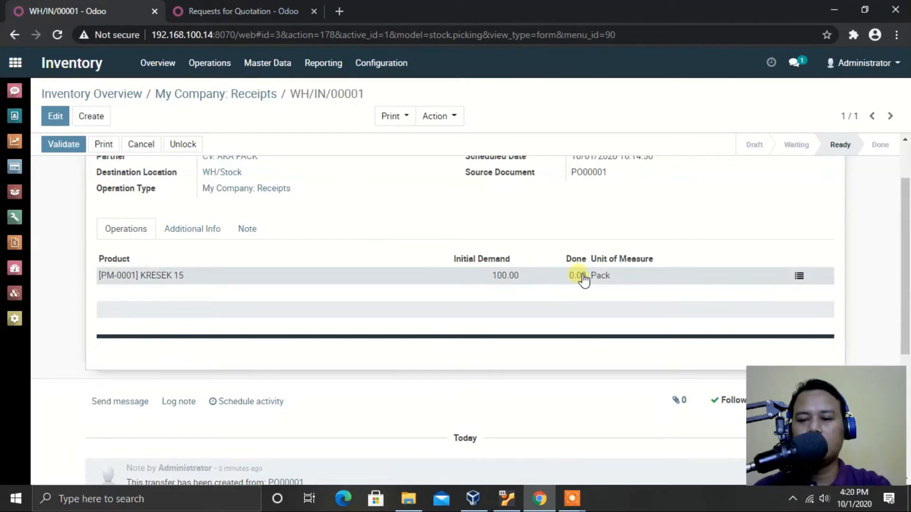
pyautogui.click(799, 277)
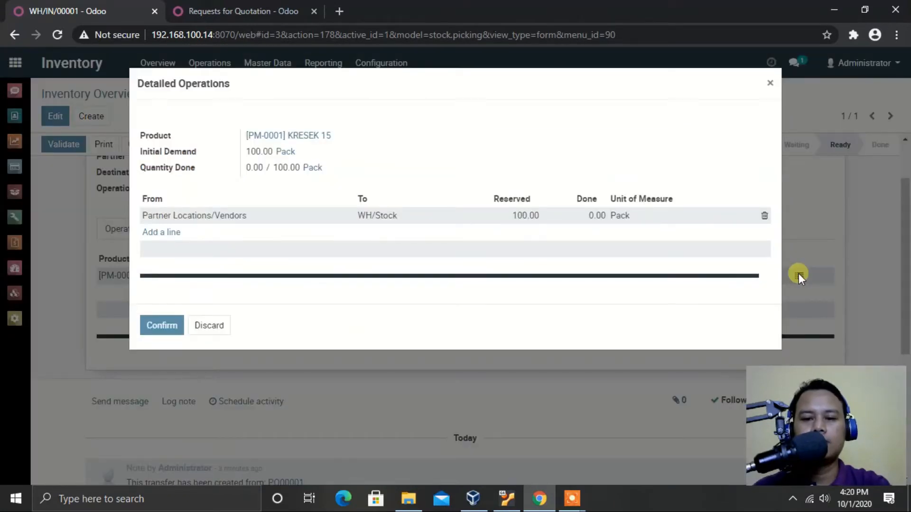
pyautogui.click(593, 216)
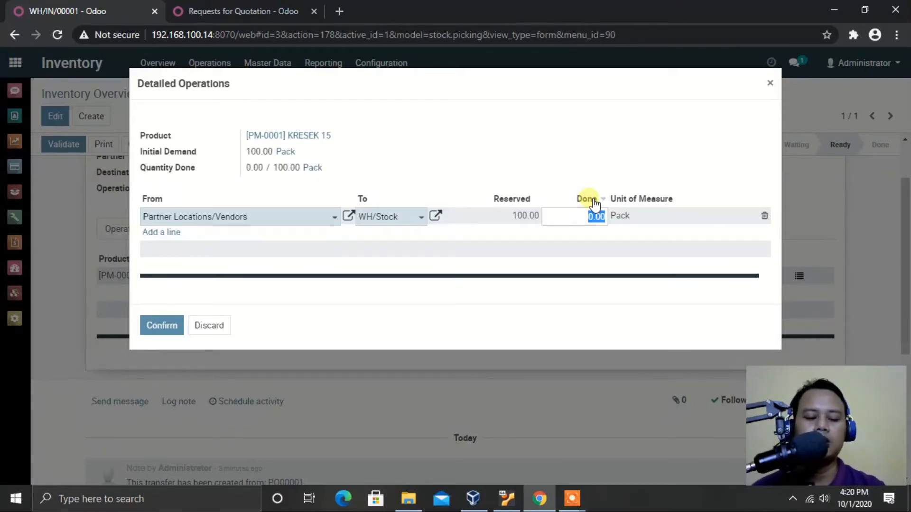
pyautogui.write('10')
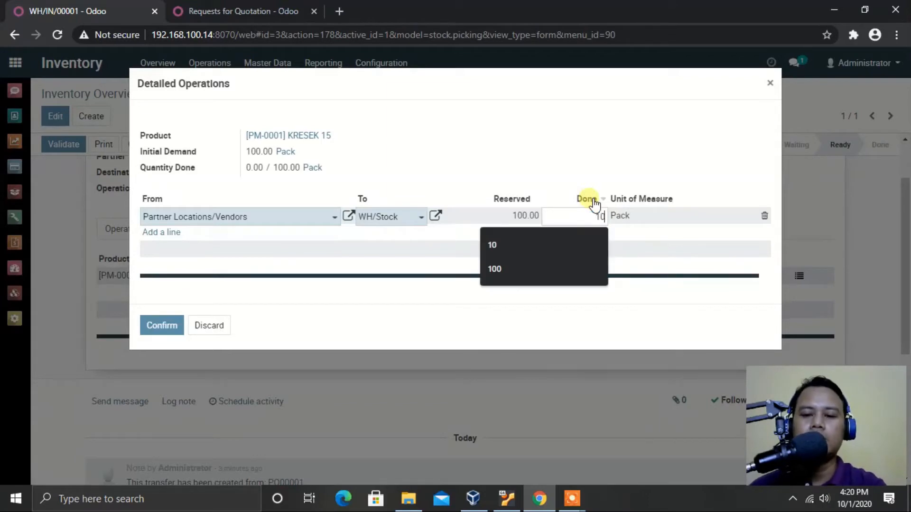
pyautogui.write('0')
pyautogui.click(602, 176)
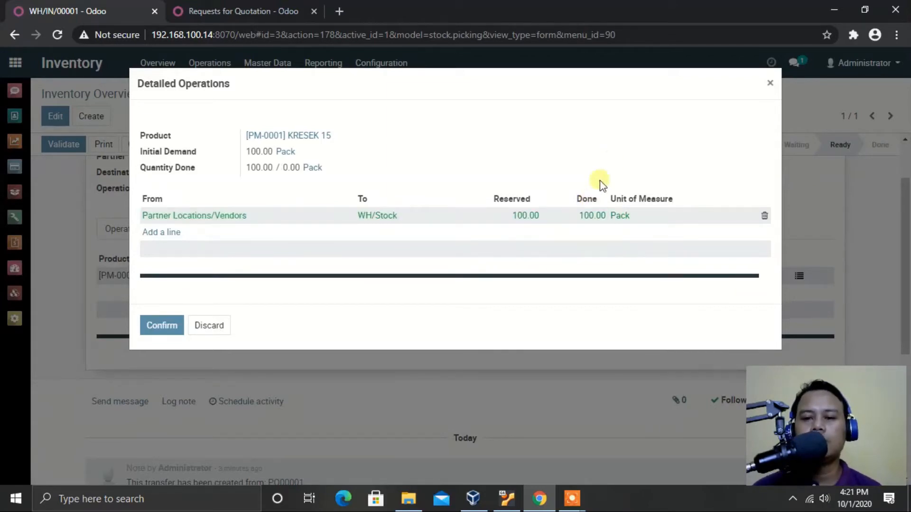
# Step: Change the KRESEK 15 done quantity to 60 packs and return it to 100 packs
pyautogui.click(583, 214)
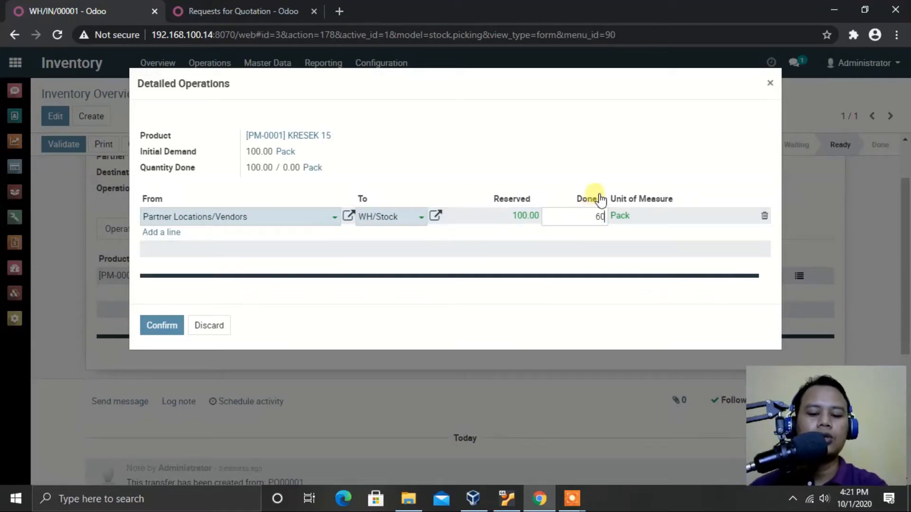
pyautogui.moveTo(581, 216); pyautogui.dragTo(619, 229)
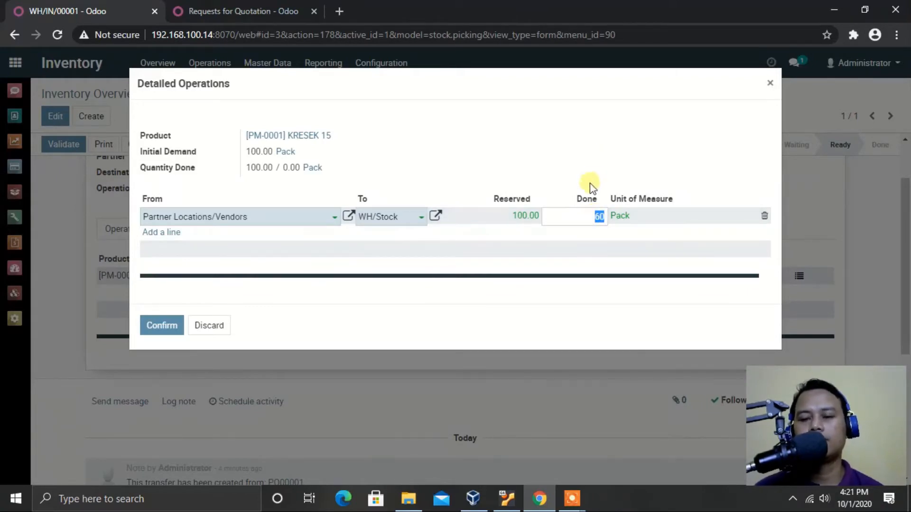
pyautogui.moveTo(574, 217); pyautogui.dragTo(616, 227)
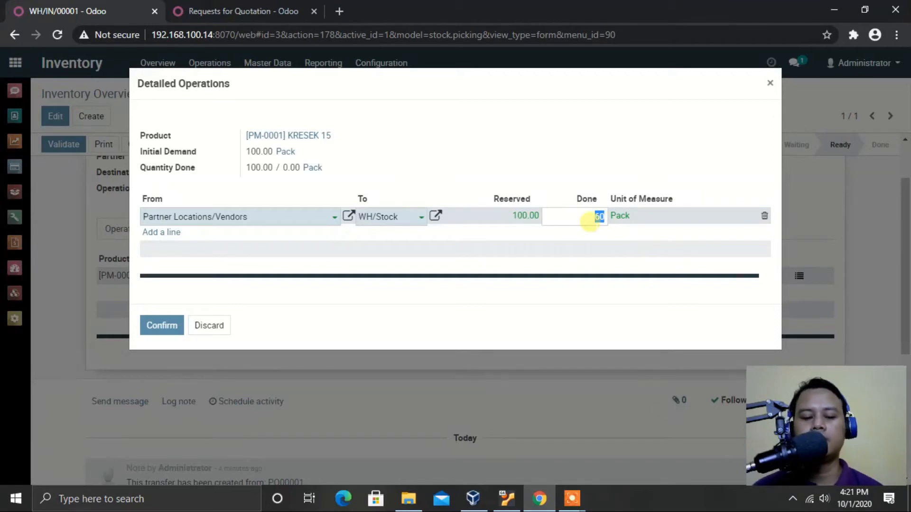
pyautogui.write('1')
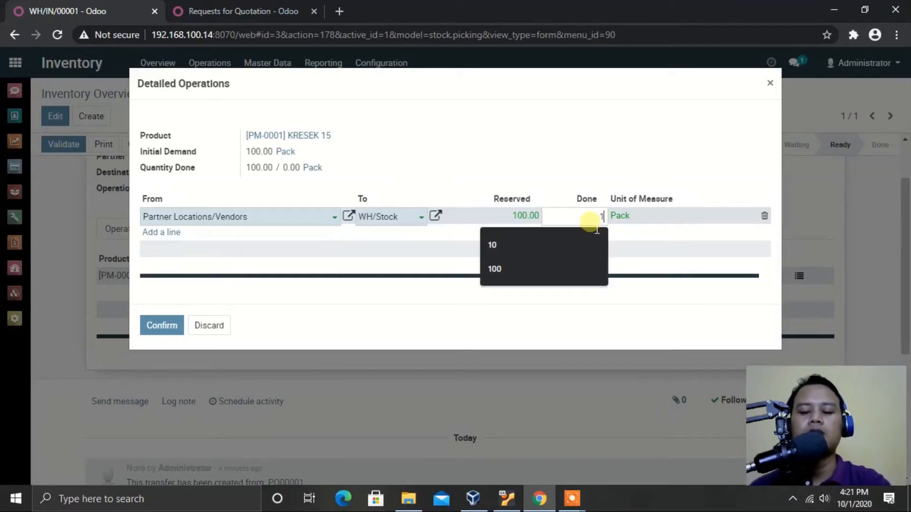
pyautogui.write('00')
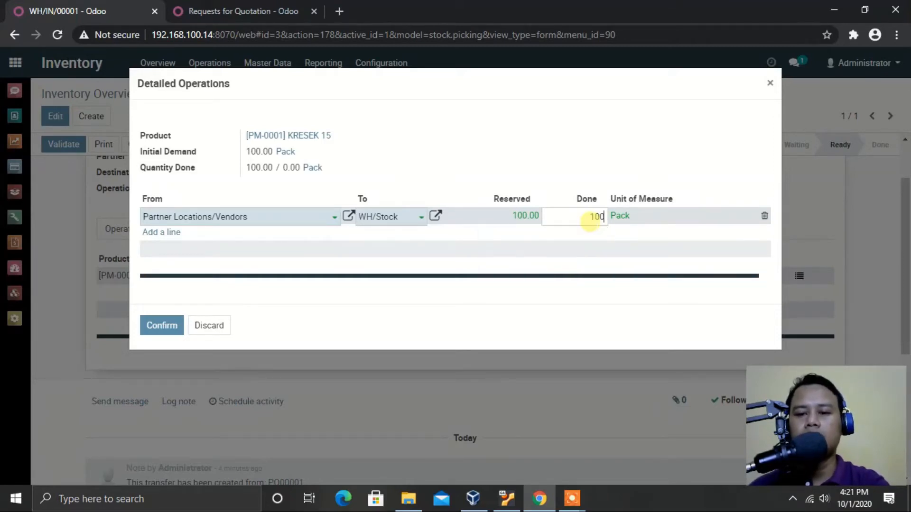
pyautogui.click(554, 164)
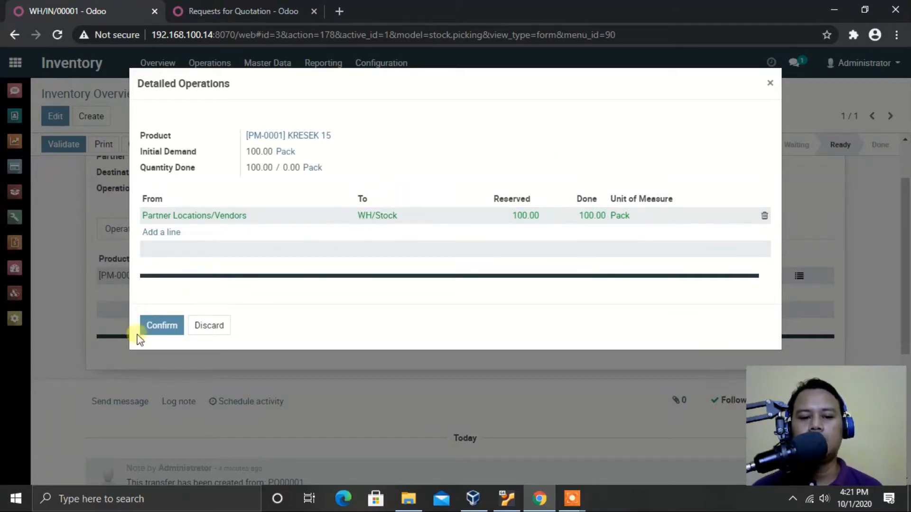
# Step: Confirm the detailed operations of KRESEK 15 and validate the CV. AKA PACK receipt
pyautogui.click(162, 329)
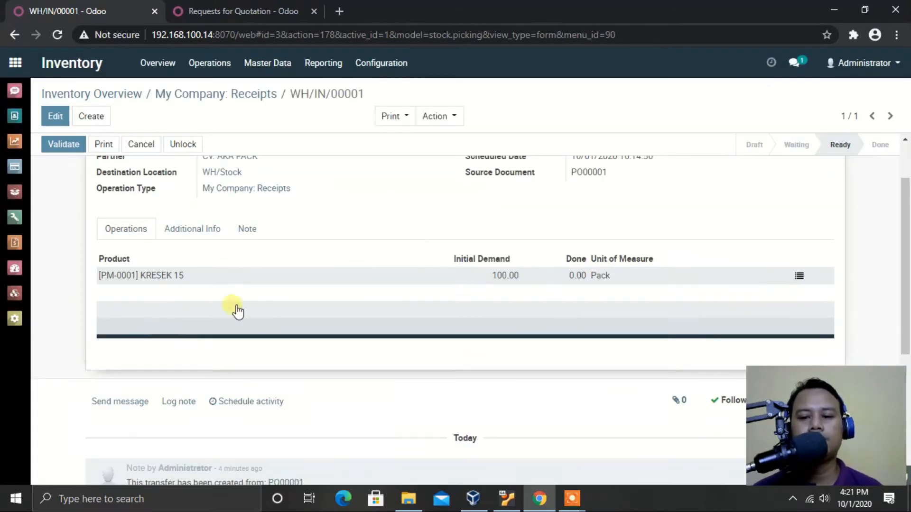
pyautogui.scroll(2, 574, 321)
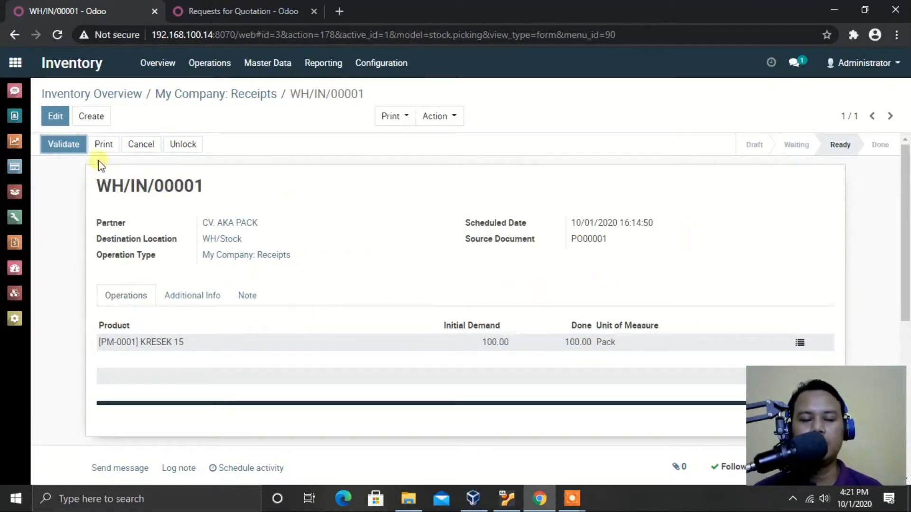
pyautogui.click(64, 144)
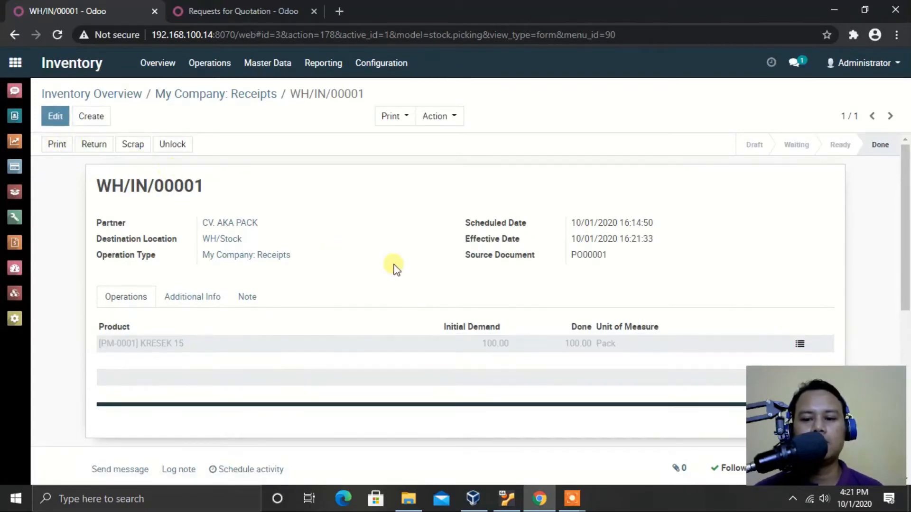
# Step: Reopen the CV. AKA PACK purchase order in the Purchase tab and check its received and billed quantities
pyautogui.click(290, 8)
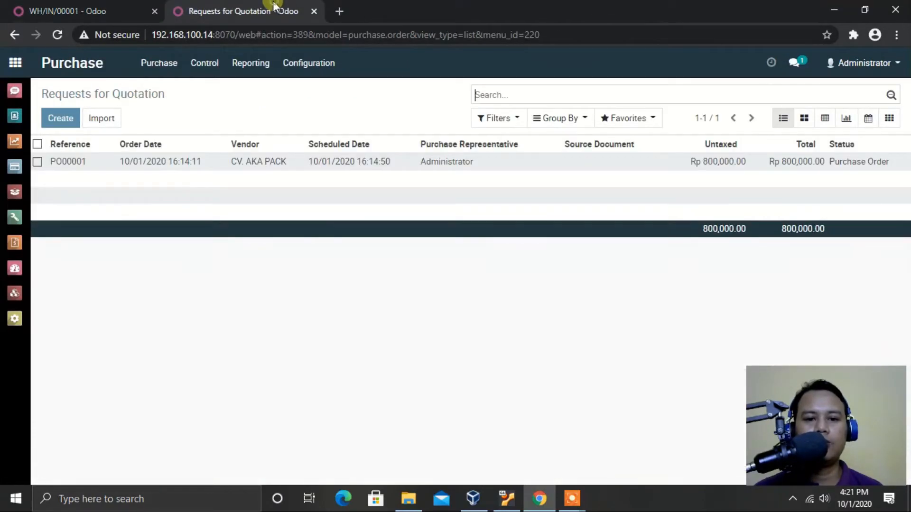
pyautogui.click(160, 162)
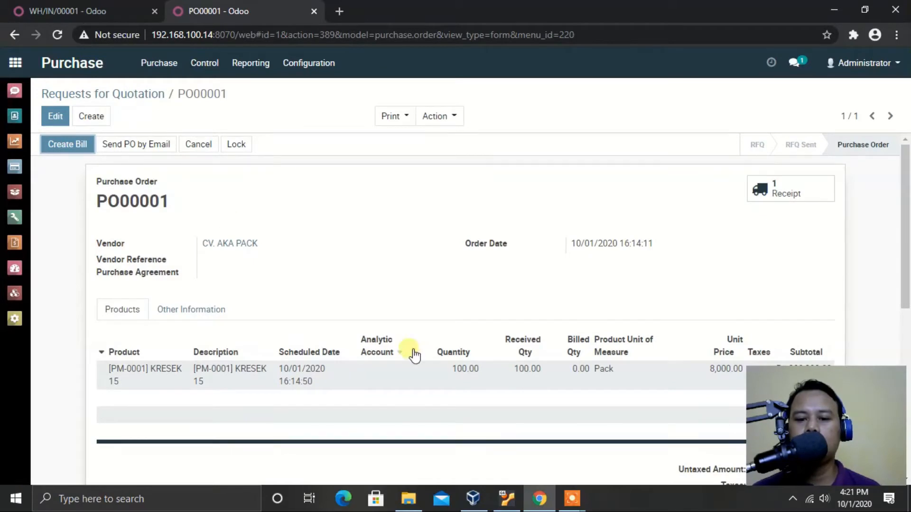
pyautogui.scroll(-2, 529, 373)
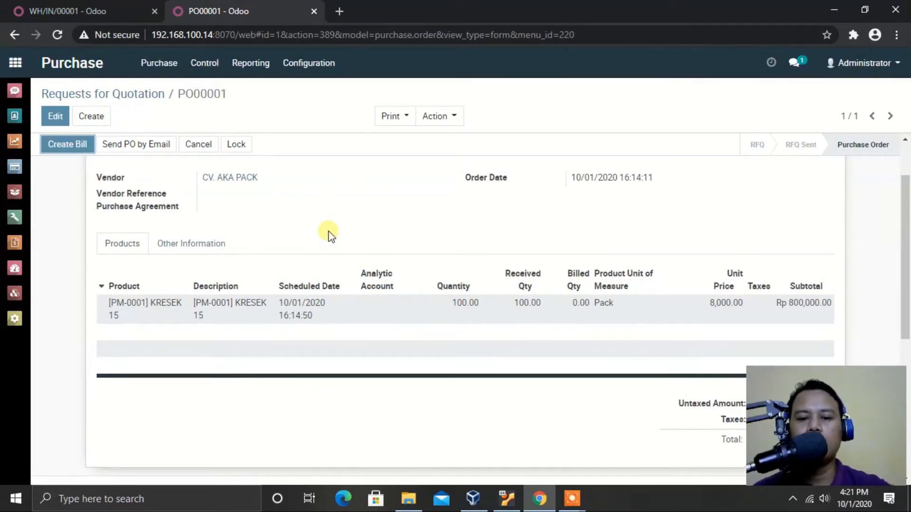
pyautogui.scroll(2, 330, 234)
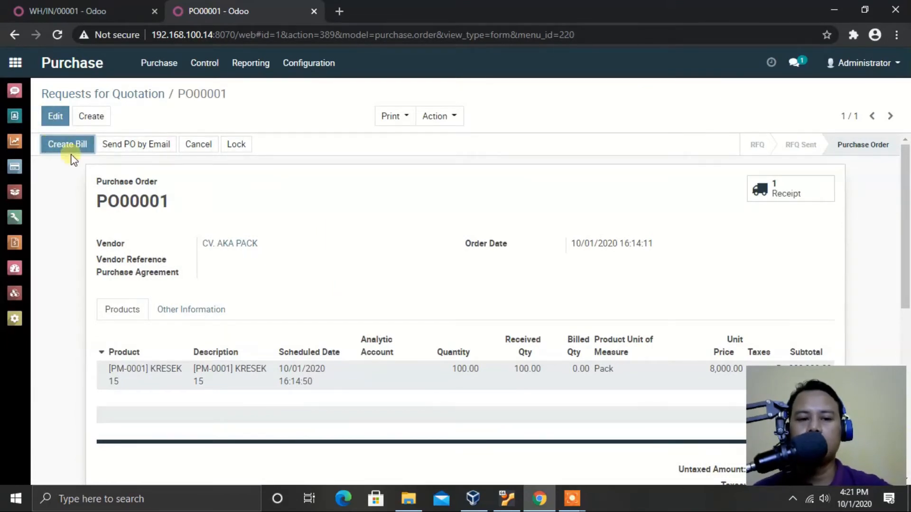
# Step: Open the Accounting overview in the receipt's browser tab and check the Vendor Bills journal
pyautogui.click(123, 6)
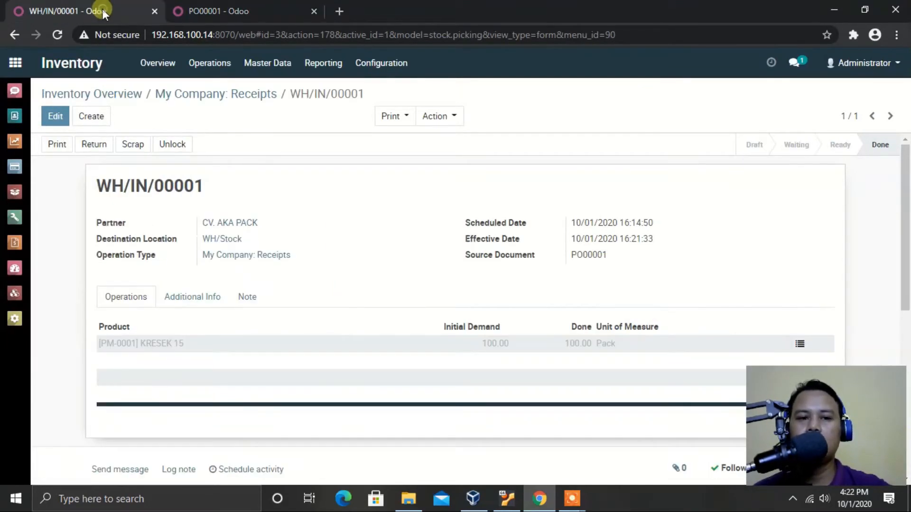
pyautogui.click(18, 250)
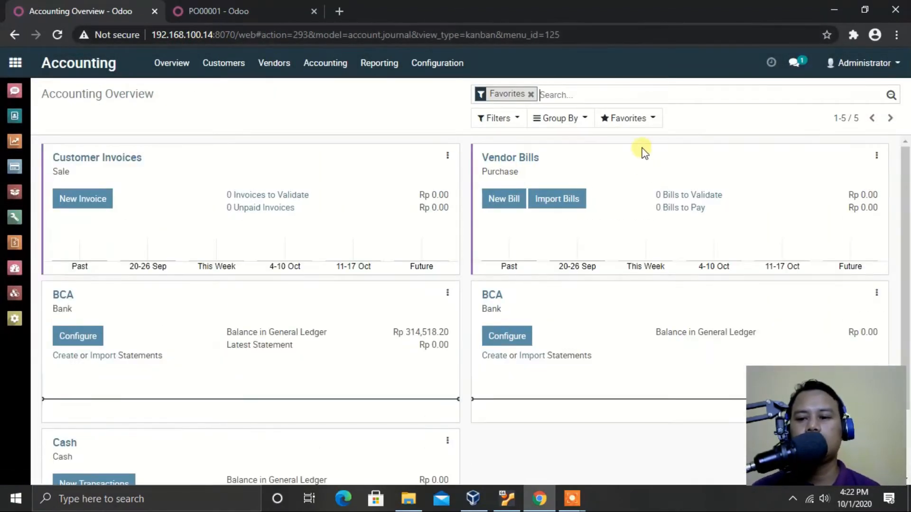
pyautogui.scroll(-1, 642, 151)
pyautogui.scroll(1, 643, 149)
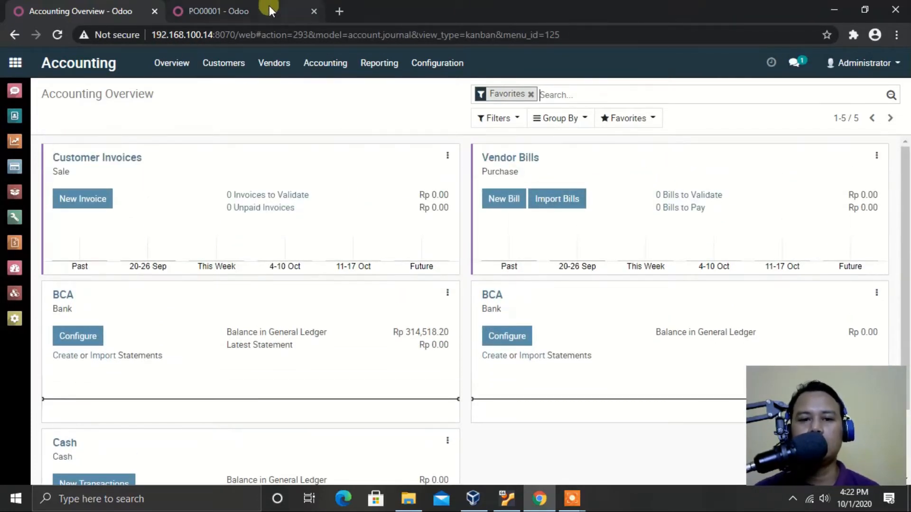
# Step: Create a vendor bill from the CV. AKA PACK purchase order and review its KRESEK 15 line
pyautogui.click(229, 10)
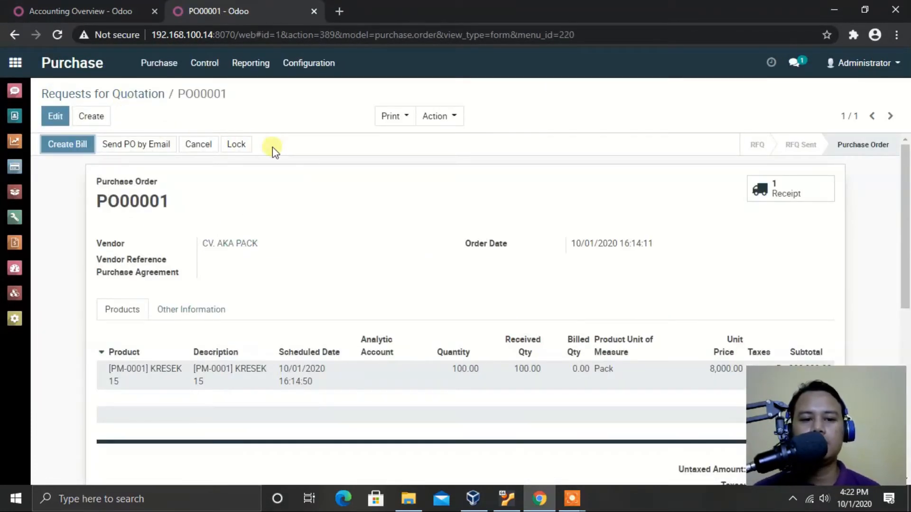
pyautogui.click(72, 150)
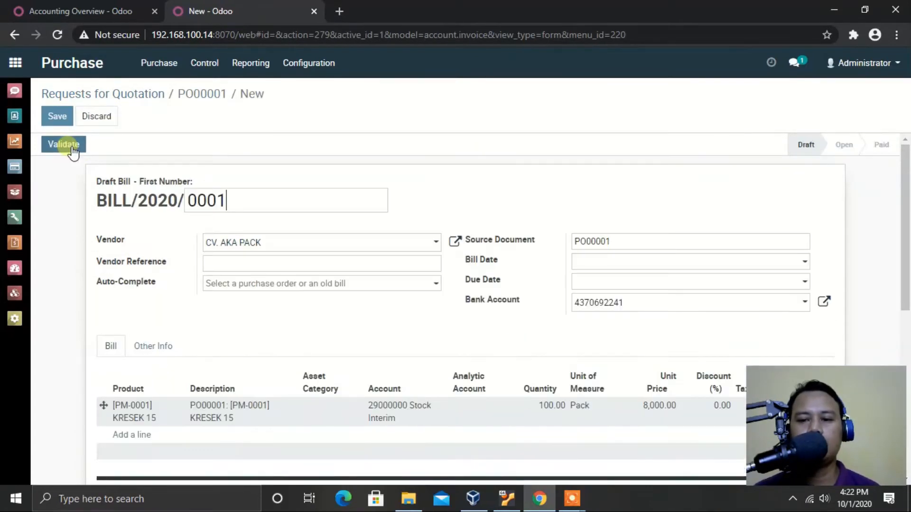
pyautogui.scroll(-3, 534, 203)
pyautogui.scroll(3, 238, 209)
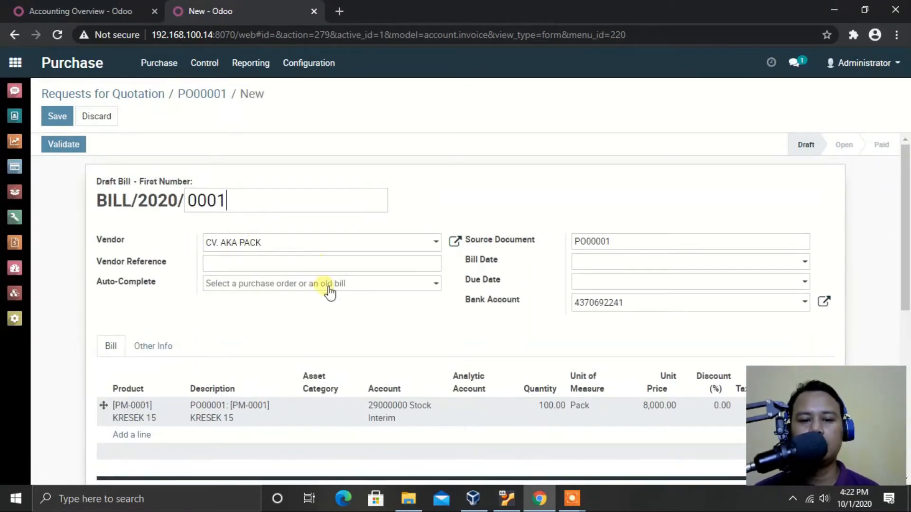
pyautogui.scroll(-2, 421, 287)
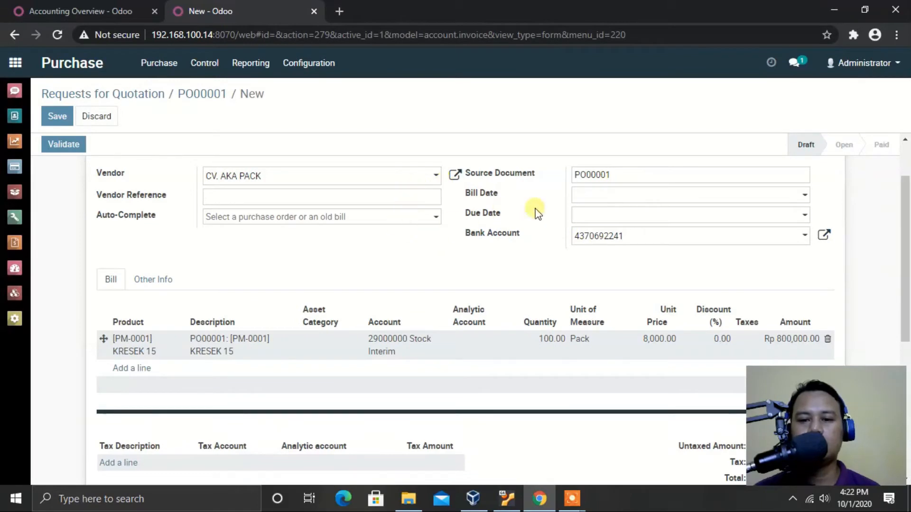
# Step: Set both the bill date and the due date of the CV. AKA PACK vendor bill to 10/01/2020
pyautogui.click(608, 195)
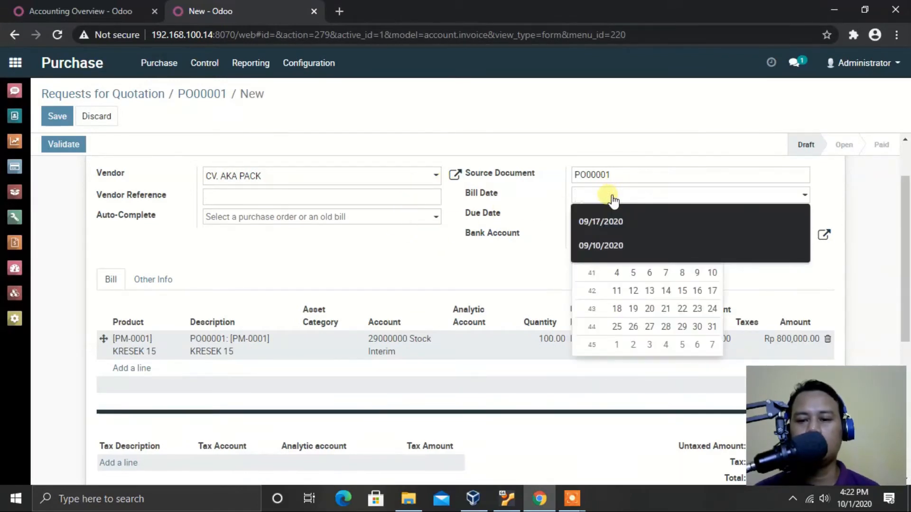
pyautogui.click(649, 272)
pyautogui.click(653, 195)
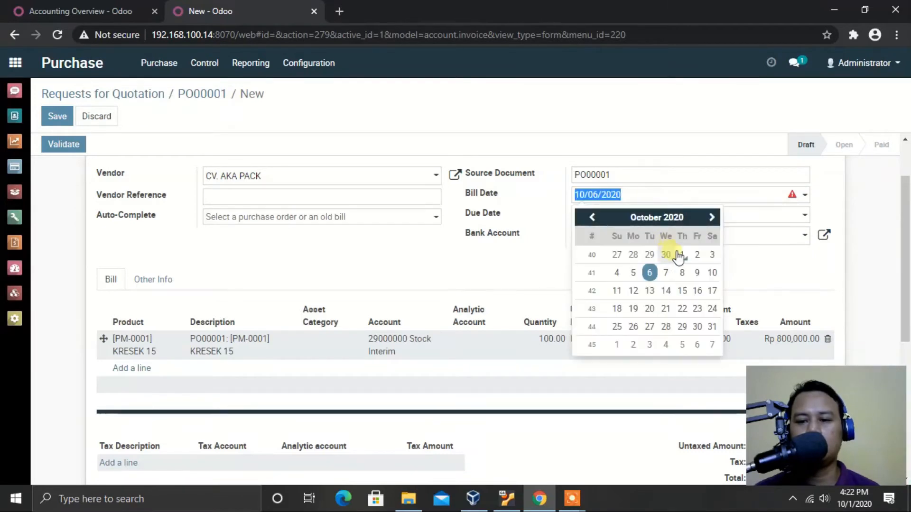
pyautogui.click(682, 254)
pyautogui.click(659, 214)
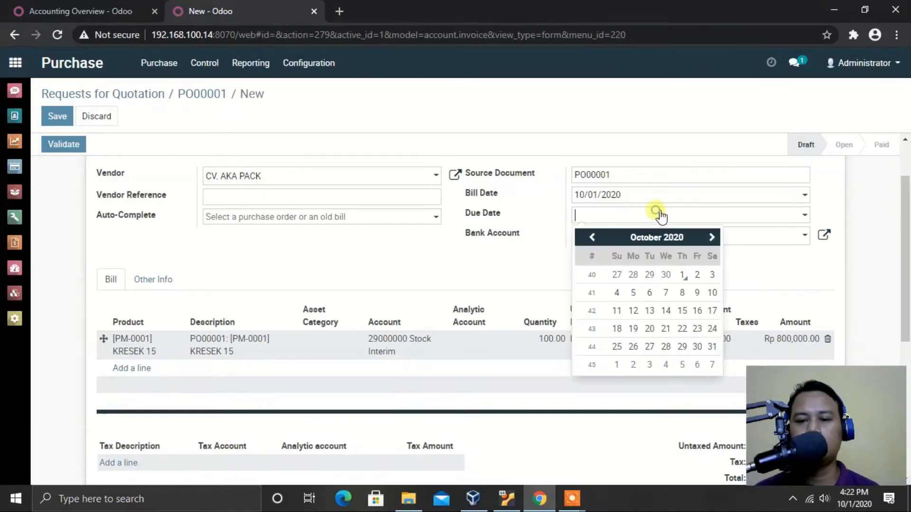
pyautogui.click(682, 275)
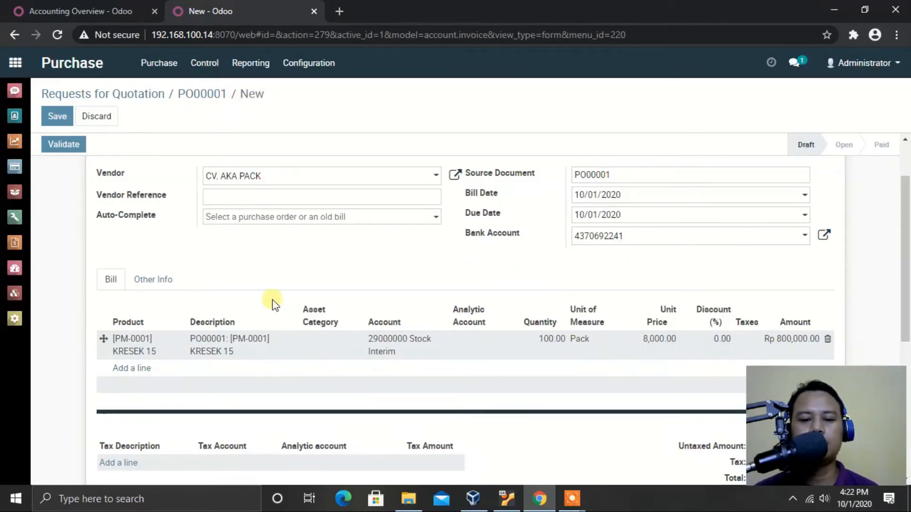
# Step: Check the KRESEK 15 line on the draft vendor bill, then save and validate the bill
pyautogui.scroll(-4, 274, 300)
pyautogui.scroll(3, 278, 303)
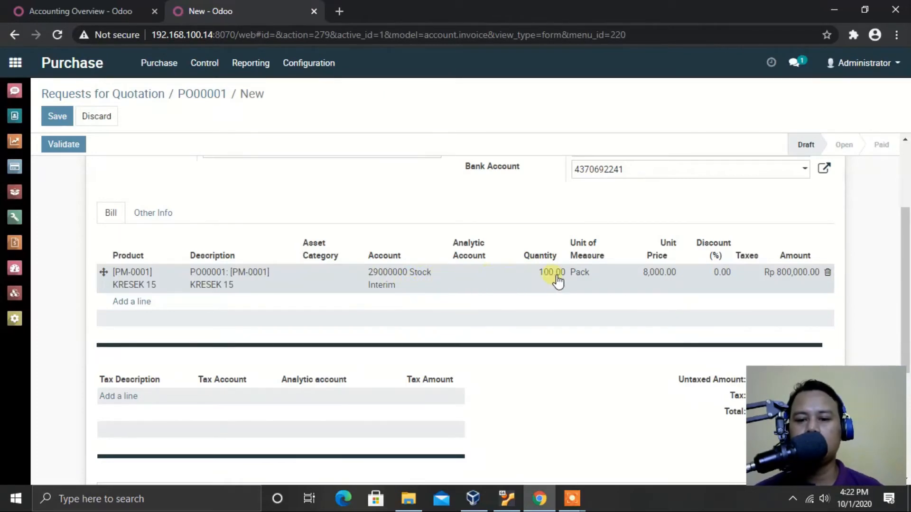
pyautogui.scroll(-3, 563, 278)
pyautogui.scroll(6, 564, 278)
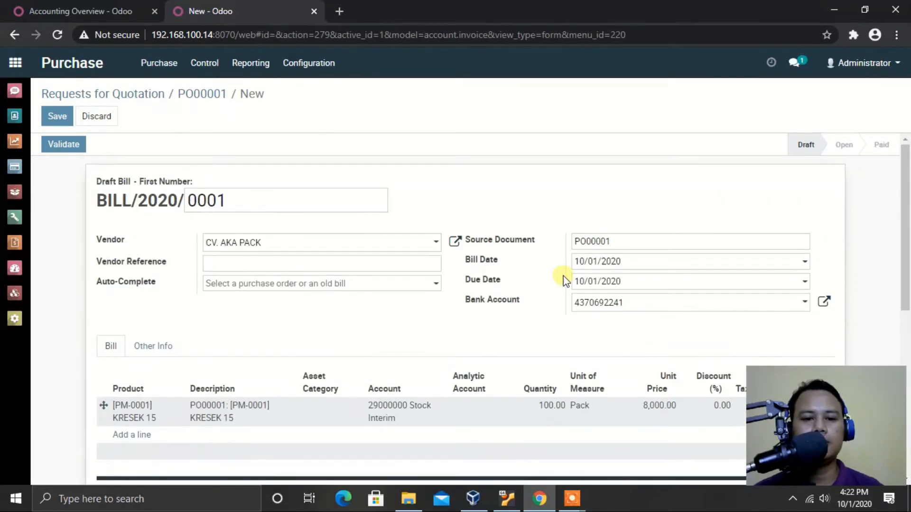
pyautogui.click(59, 117)
pyautogui.click(66, 146)
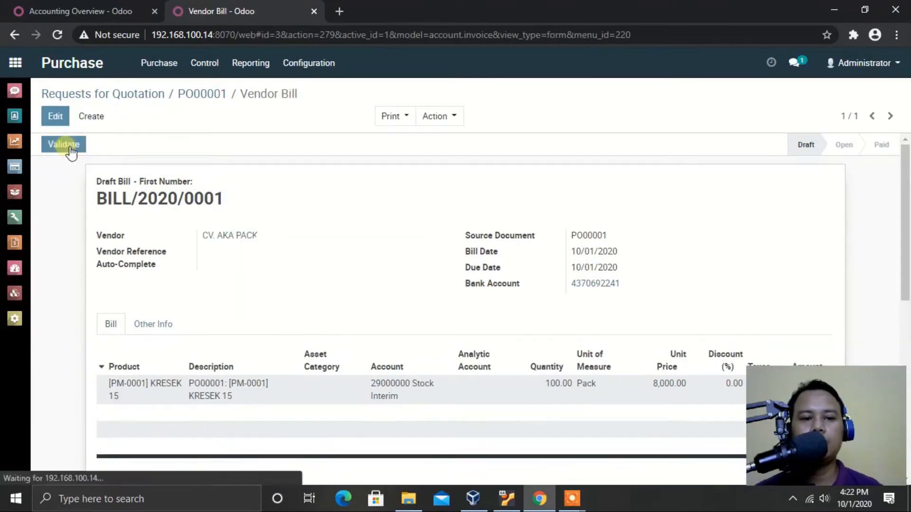
pyautogui.click(65, 145)
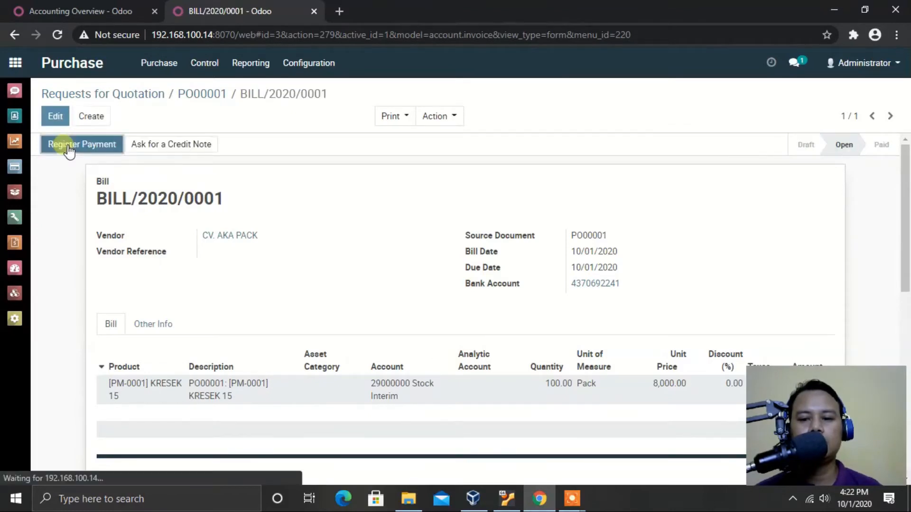
# Step: Reload the Accounting overview to check the Vendor Bills journal, and review the validated bill in the Purchase tab
pyautogui.click(69, 12)
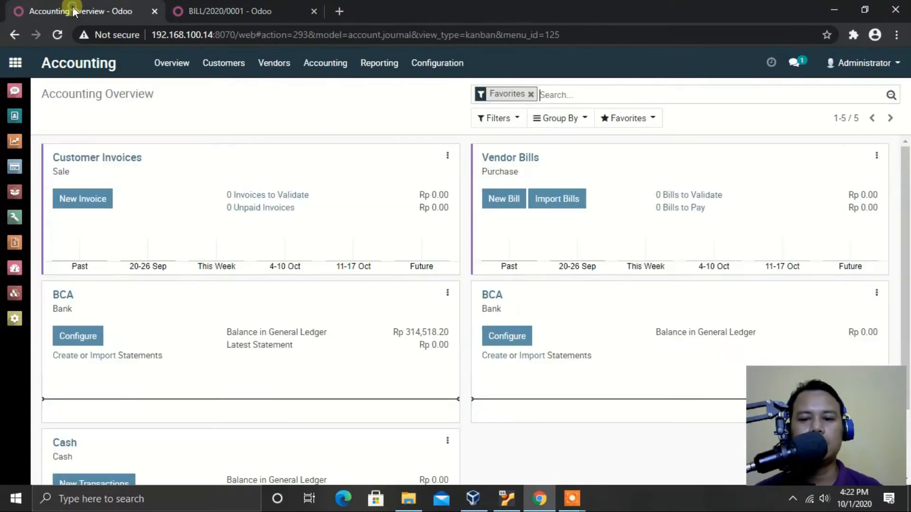
pyautogui.click(53, 34)
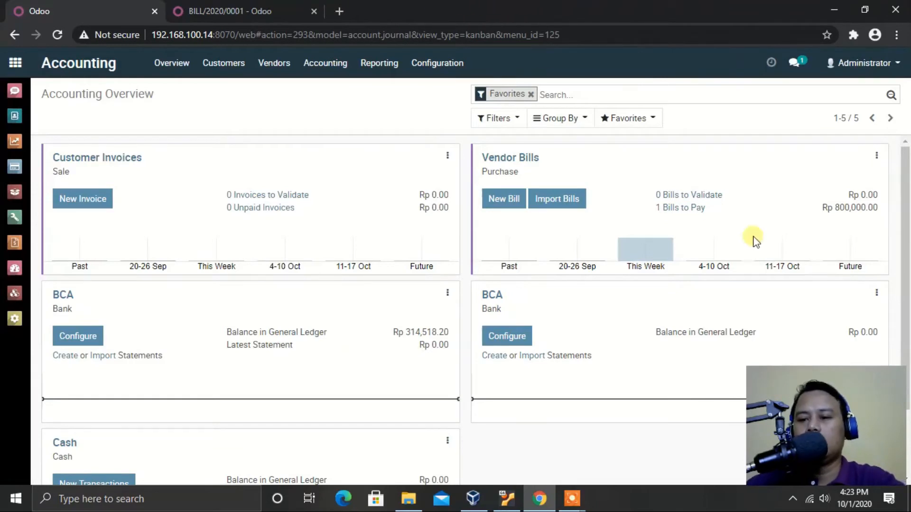
pyautogui.click(183, 10)
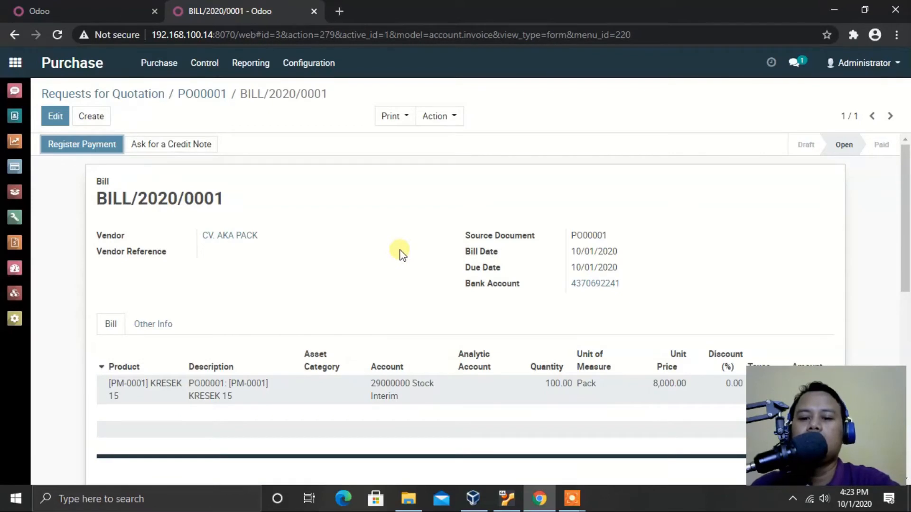
pyautogui.scroll(-6, 401, 253)
pyautogui.scroll(3, 382, 259)
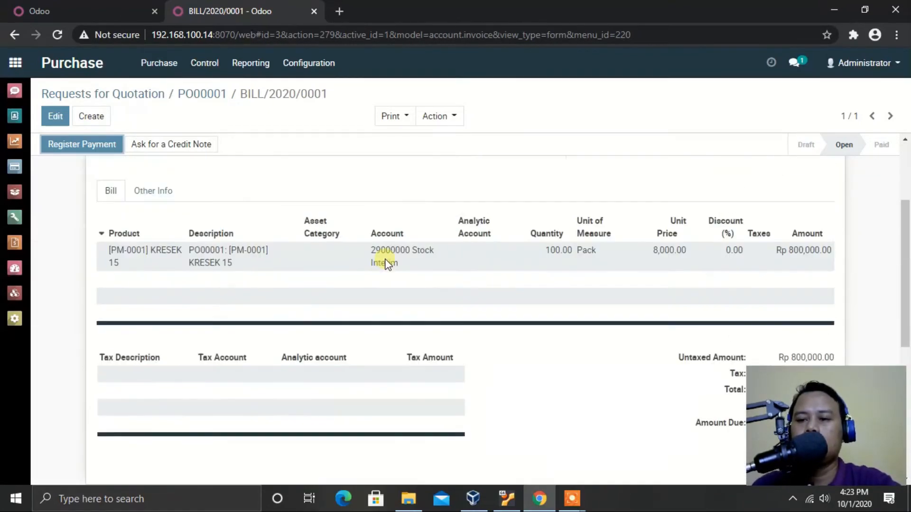
pyautogui.scroll(3, 386, 262)
pyautogui.scroll(-7, 397, 241)
pyautogui.scroll(5, 396, 245)
pyautogui.scroll(3, 398, 244)
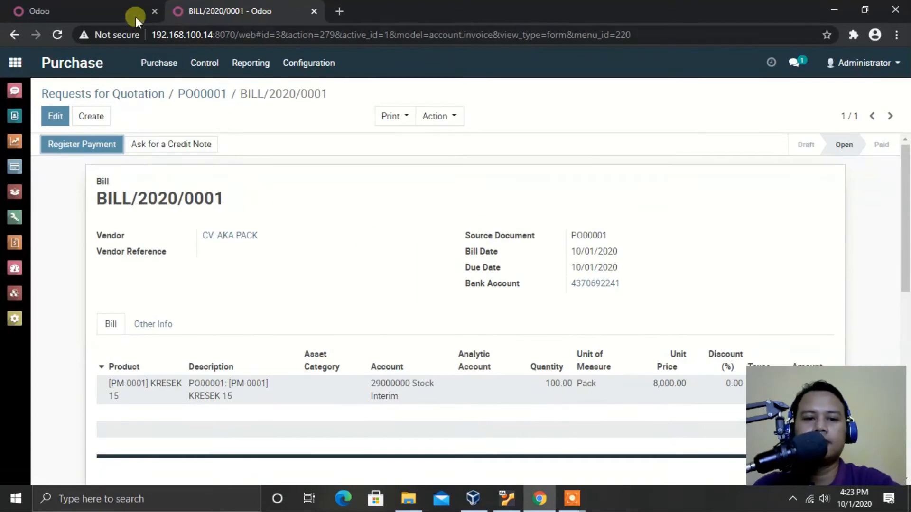
# Step: Open the CV. AKA PACK bill from the bills to pay in the Accounting overview and review its line and totals
pyautogui.click(80, 10)
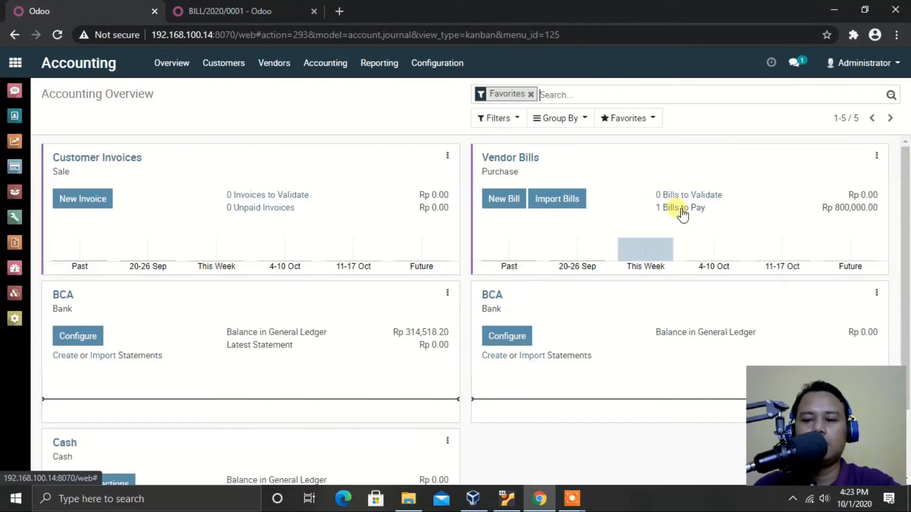
pyautogui.click(697, 214)
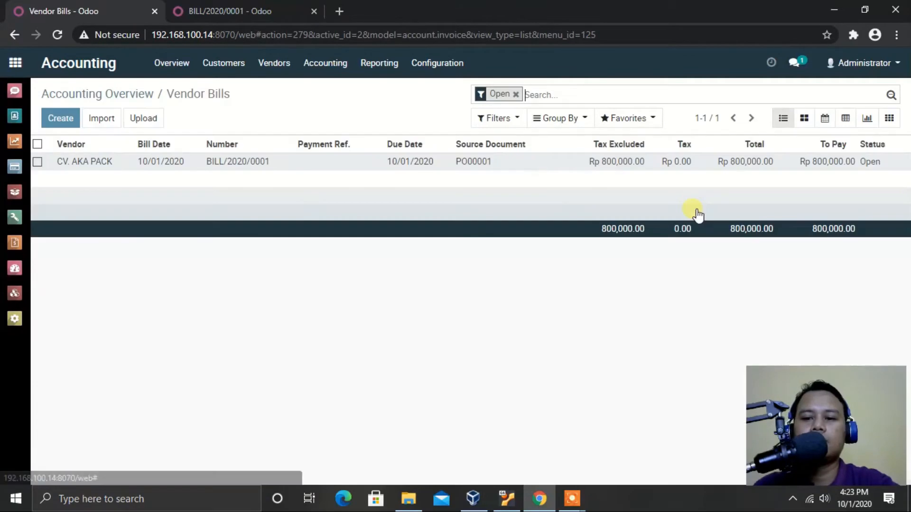
pyautogui.click(175, 163)
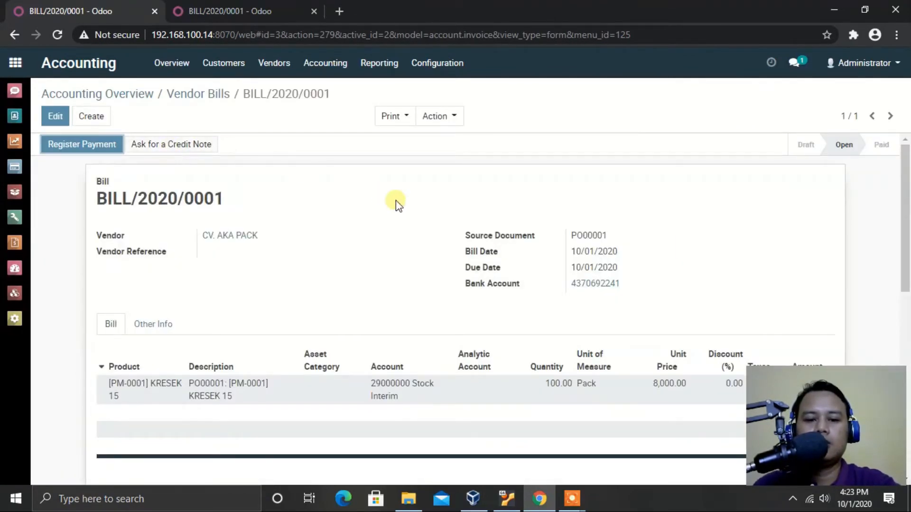
pyautogui.scroll(-5, 399, 204)
pyautogui.scroll(3, 535, 203)
pyautogui.scroll(-4, 660, 306)
pyautogui.scroll(3, 655, 298)
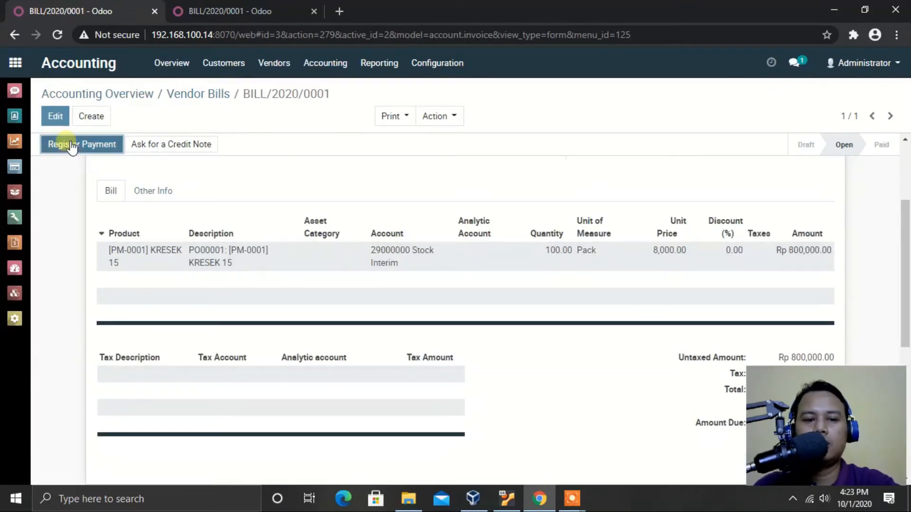
# Step: Register and validate the Rp 800,000.00 payment of the CV. AKA PACK bill using the first BCA (IDR) journal
pyautogui.click(71, 145)
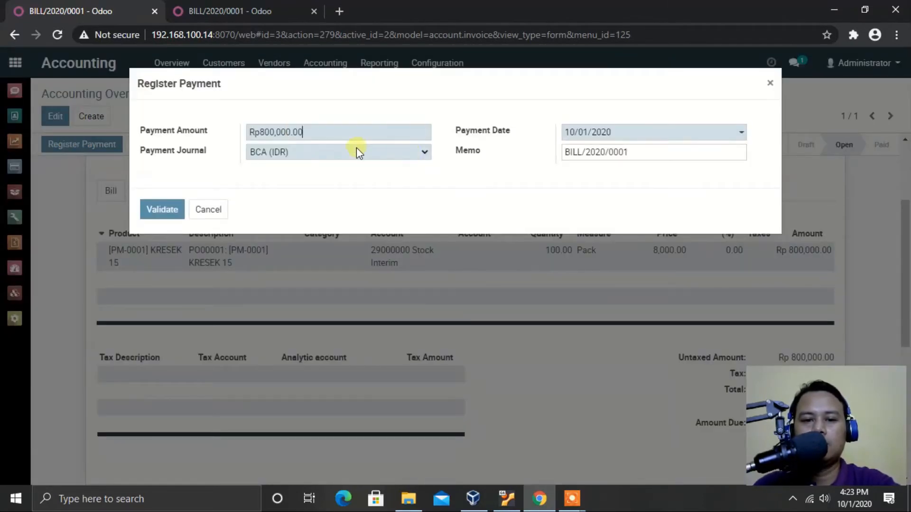
pyautogui.click(357, 151)
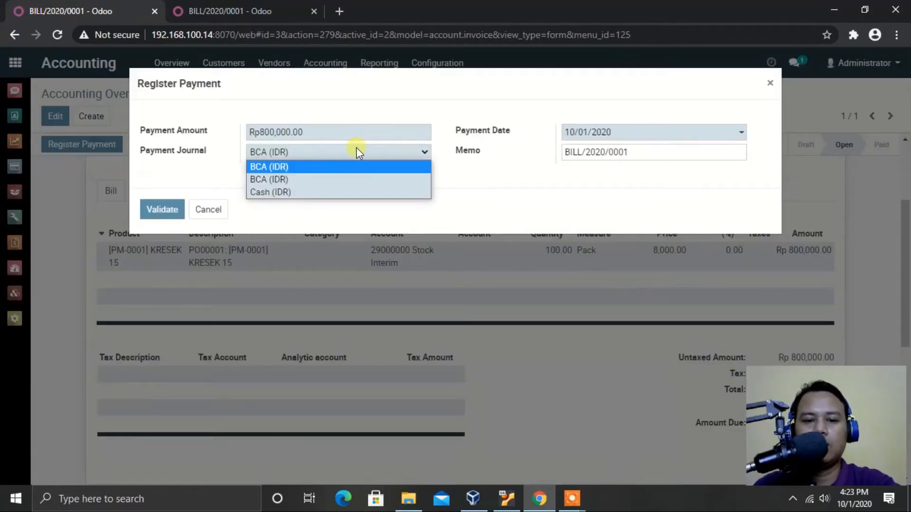
pyautogui.click(320, 167)
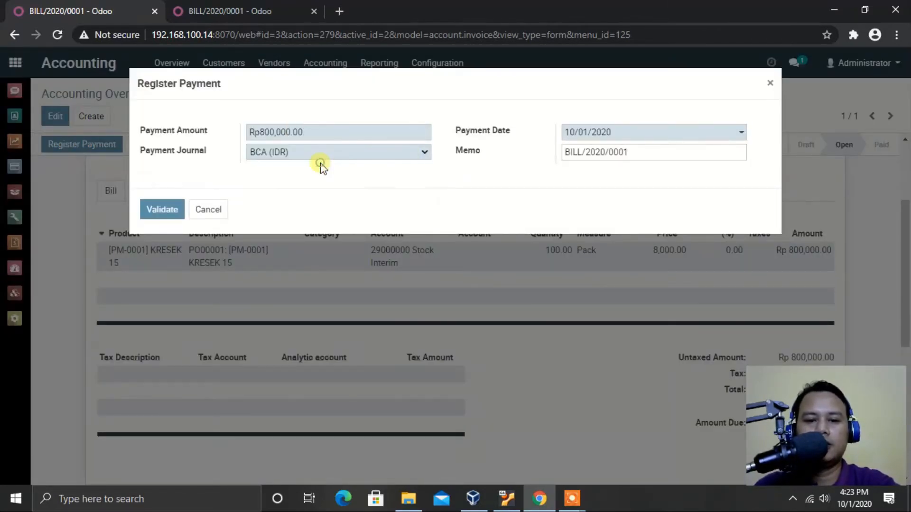
pyautogui.click(166, 201)
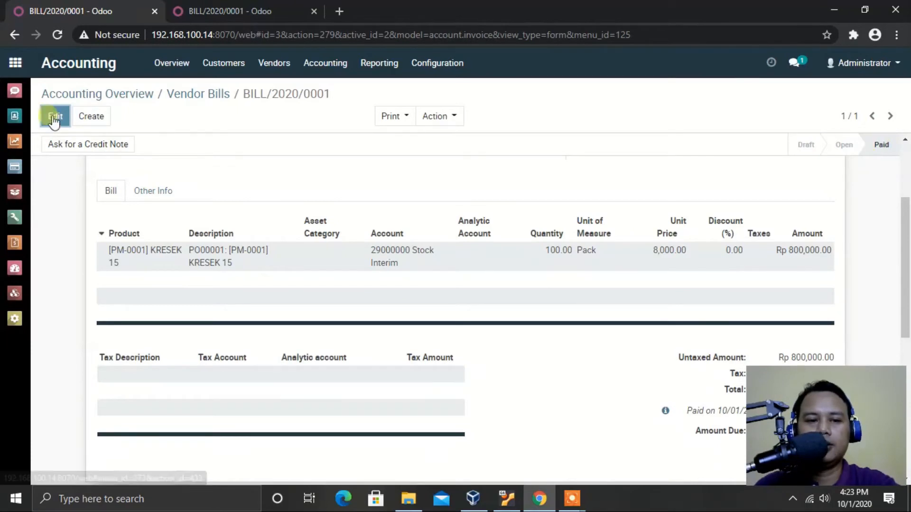
# Step: Return to the Accounting overview and check the bills to pay and the BCA bank balances
pyautogui.click(100, 93)
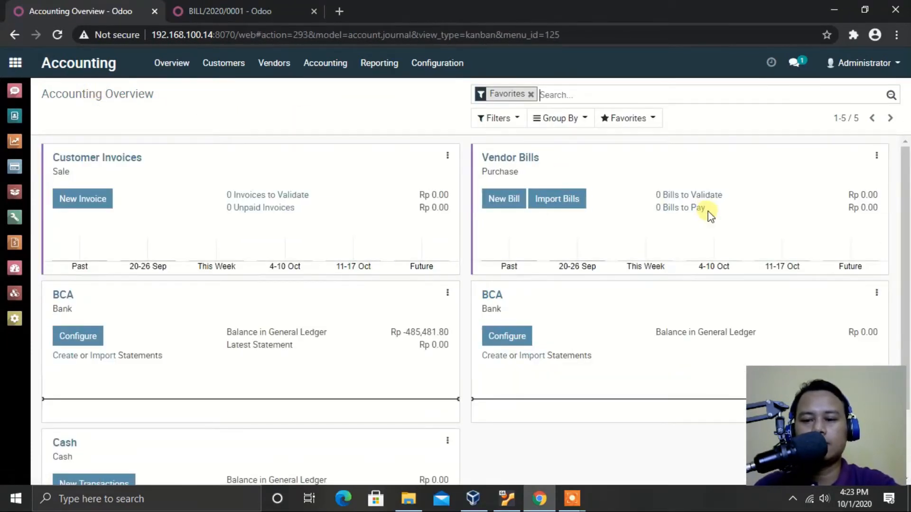
pyautogui.scroll(-2, 706, 212)
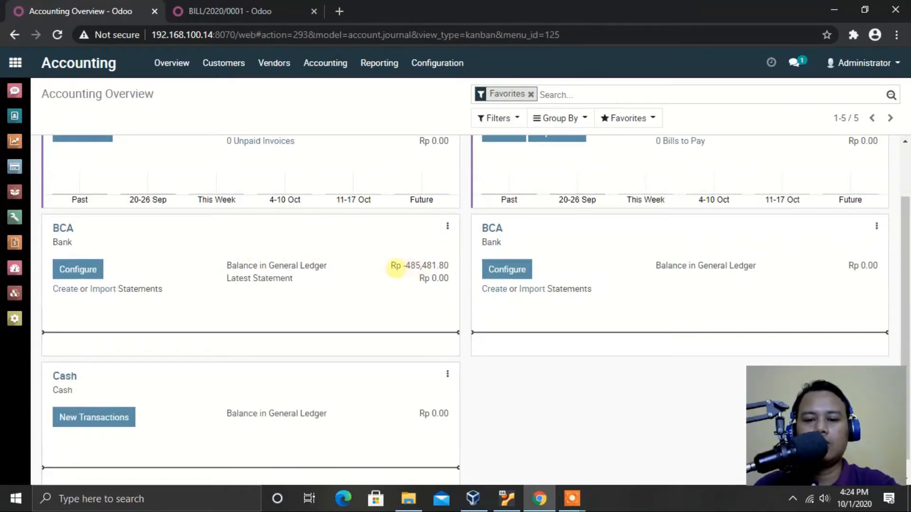
pyautogui.scroll(2, 415, 268)
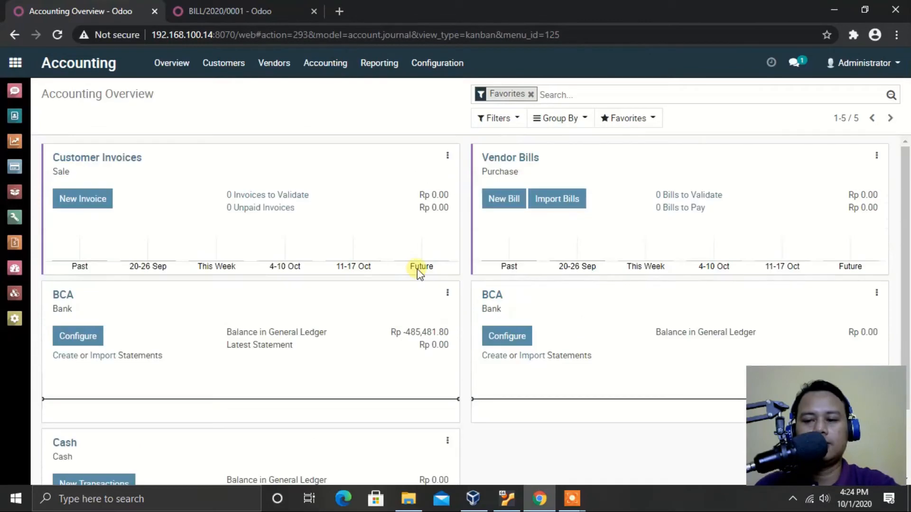
pyautogui.scroll(-2, 417, 268)
pyautogui.scroll(2, 416, 263)
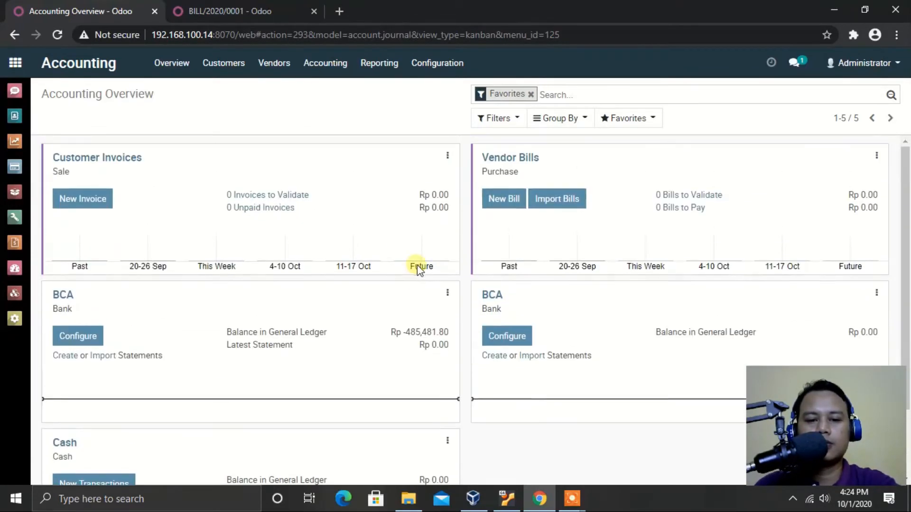
# Step: Reload the vendor bill in the Purchase browser tab to check its payment status, and close that tab
pyautogui.click(232, 7)
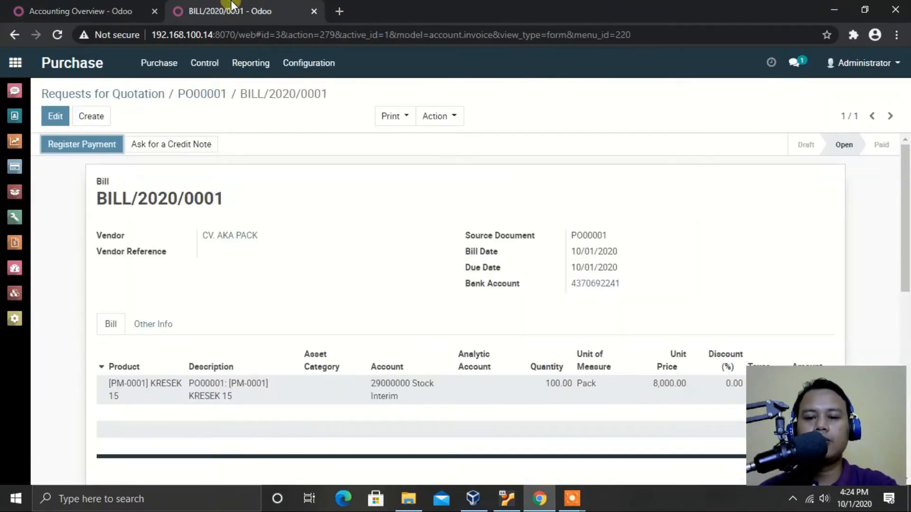
pyautogui.click(56, 36)
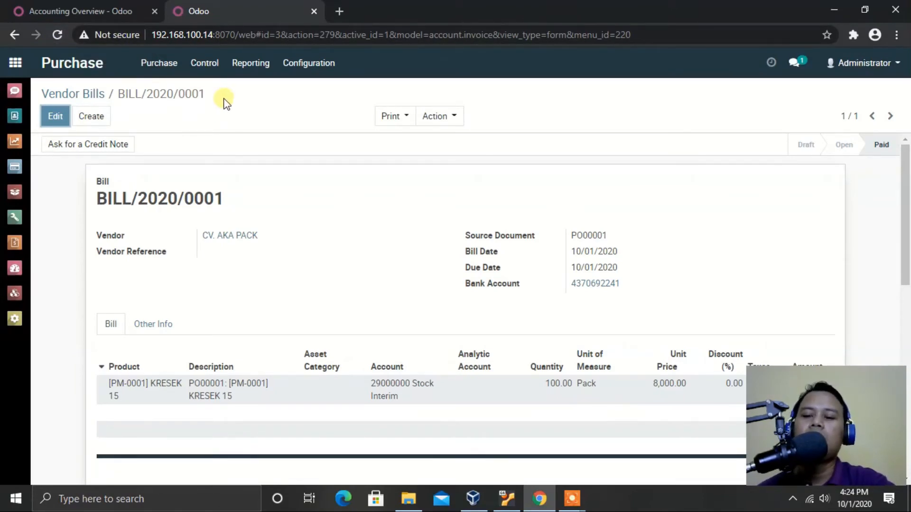
pyautogui.click(314, 11)
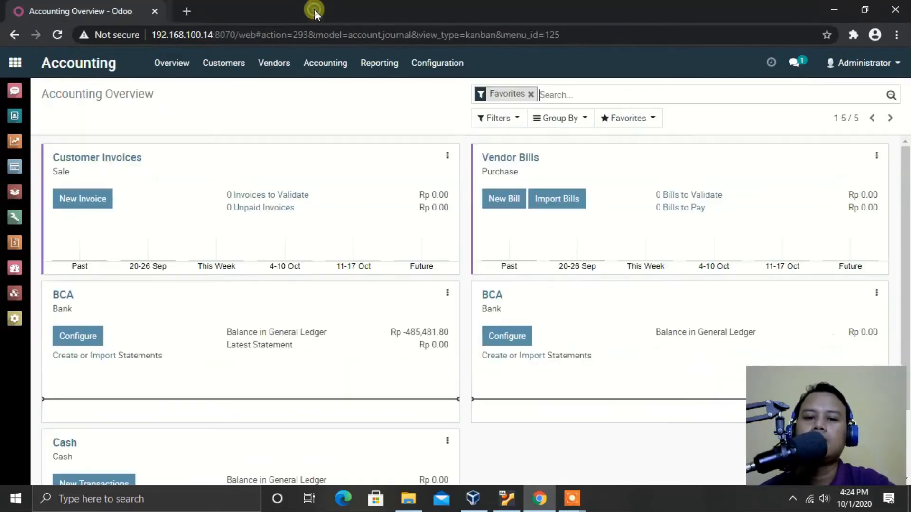
# Step: Create a new purchase order from the Purchase Orders list in Purchase, with CV. AKA PACK as vendor
pyautogui.click(15, 61)
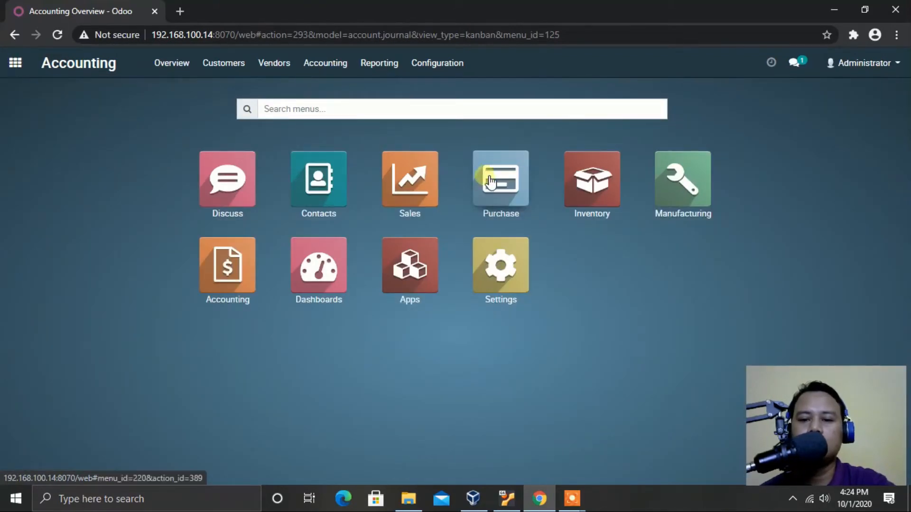
pyautogui.click(511, 198)
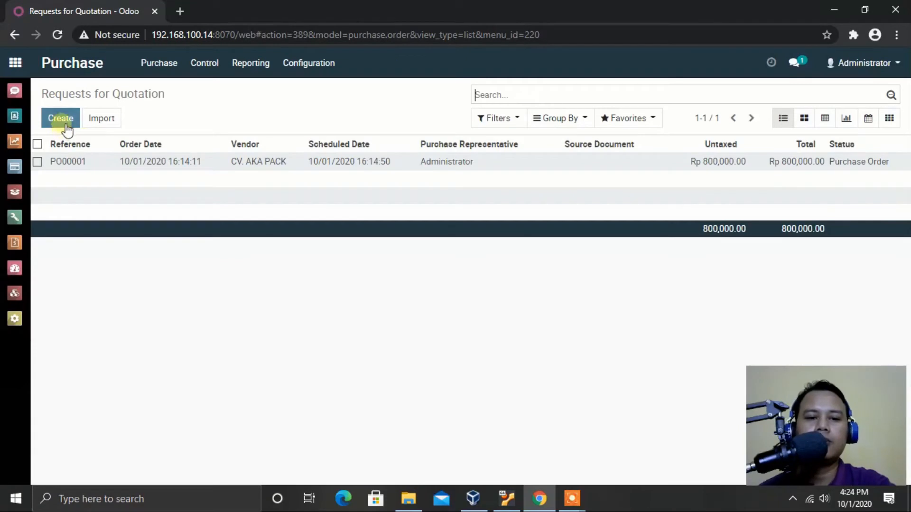
pyautogui.click(166, 69)
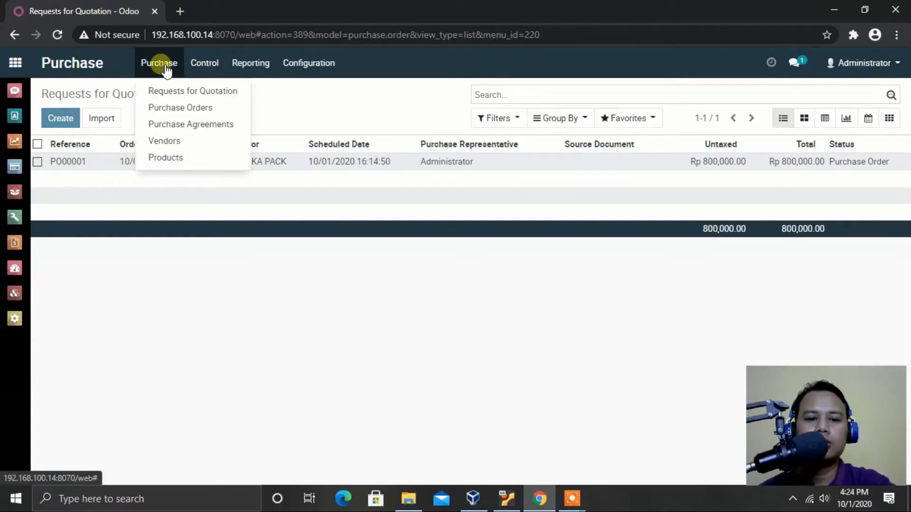
pyautogui.click(171, 109)
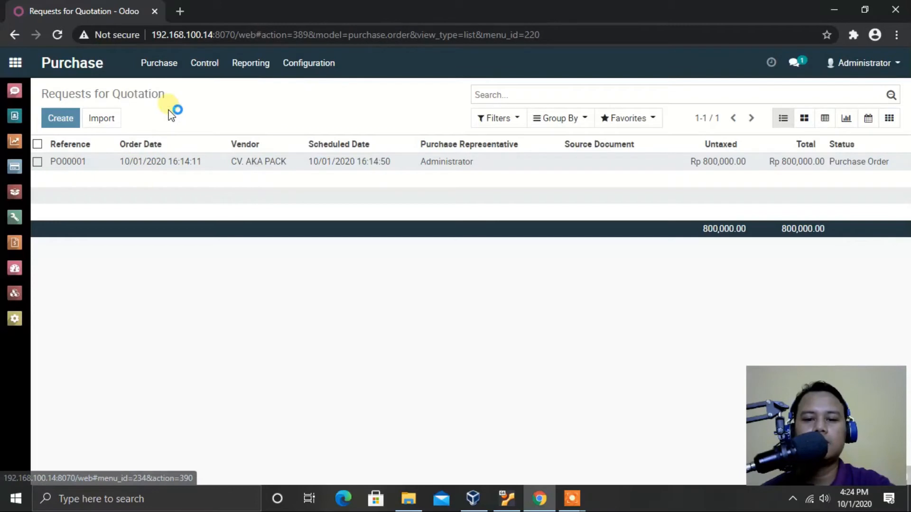
pyautogui.click(56, 123)
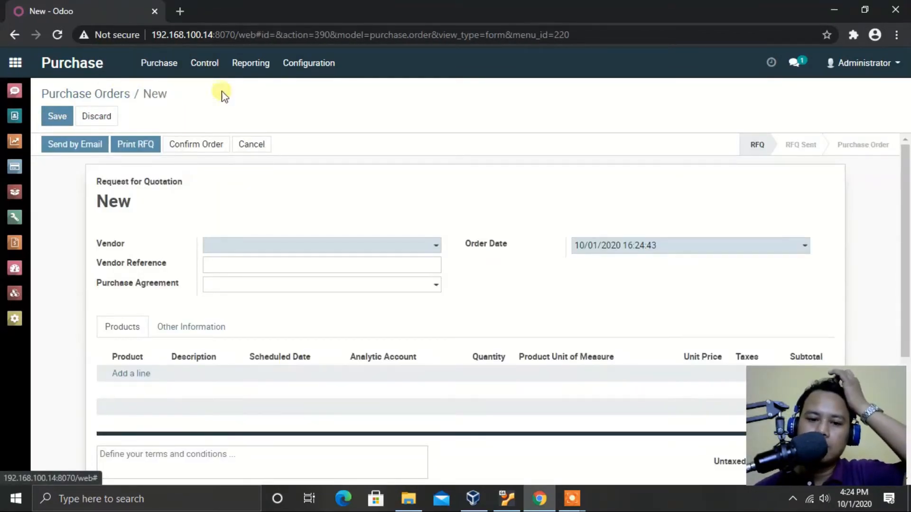
pyautogui.click(381, 248)
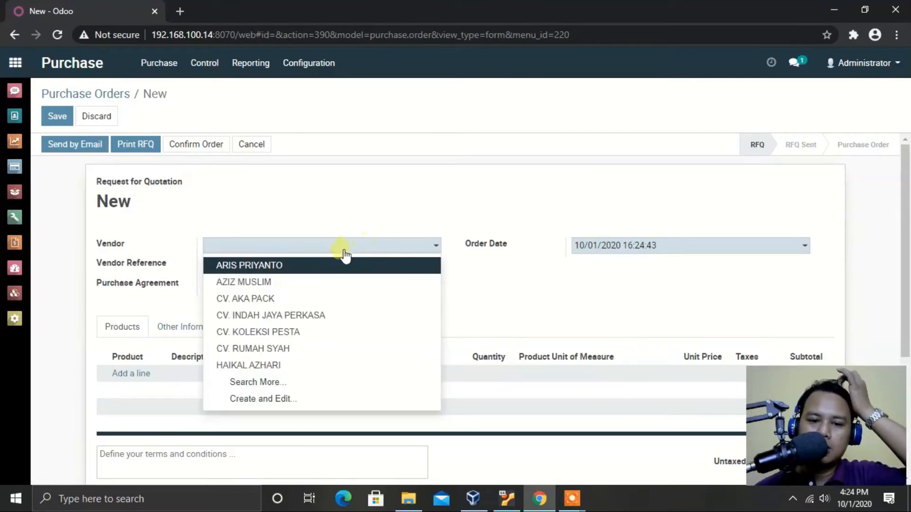
pyautogui.click(307, 299)
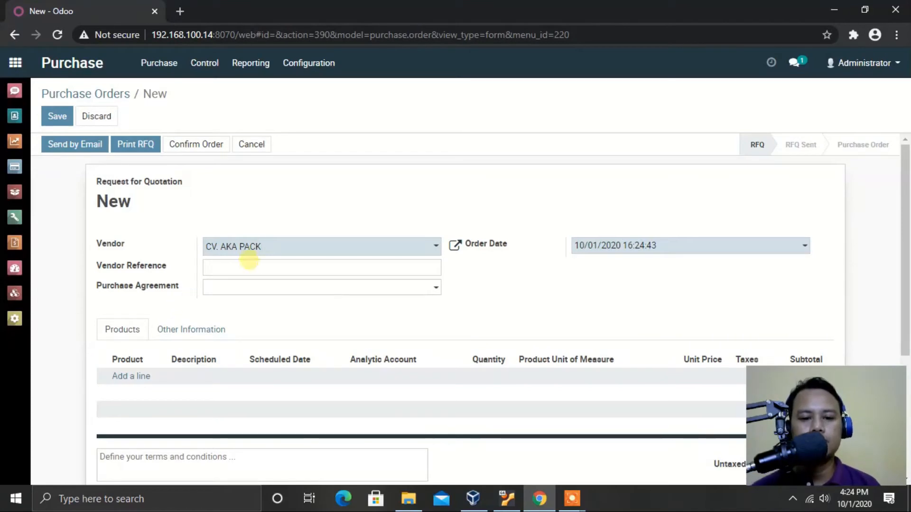
# Step: Add a product line for KRESEK 15 to the order, finding it in the full product search by its reference PM-0001
pyautogui.scroll(-1, 126, 210)
pyautogui.scroll(1, 126, 240)
pyautogui.click(135, 376)
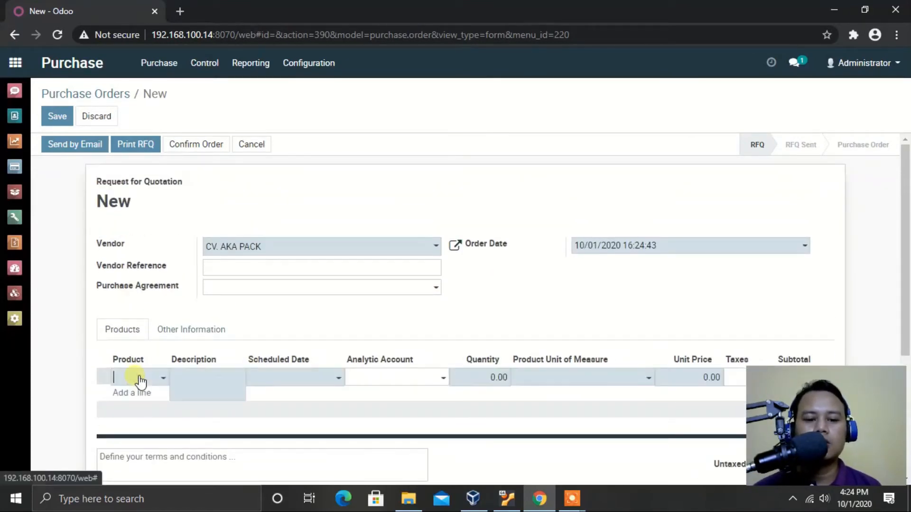
pyautogui.click(149, 379)
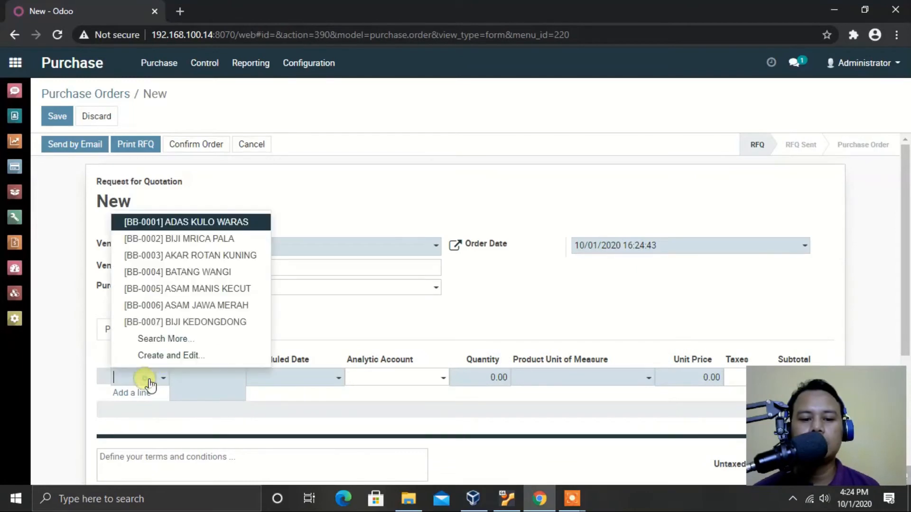
pyautogui.click(167, 339)
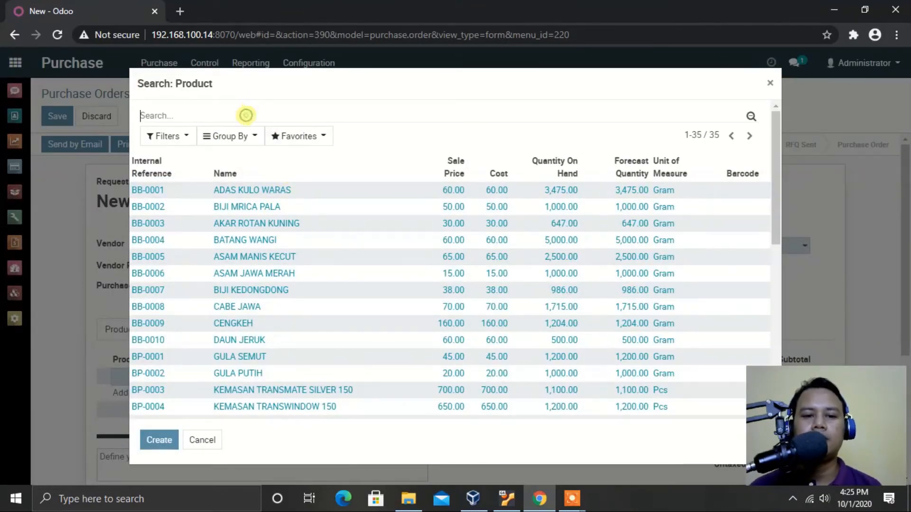
pyautogui.write('P')
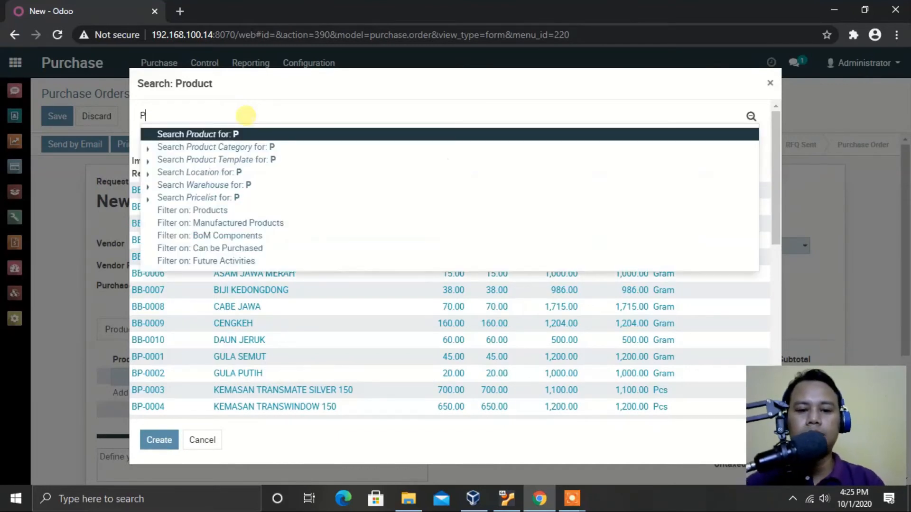
pyautogui.write('M-')
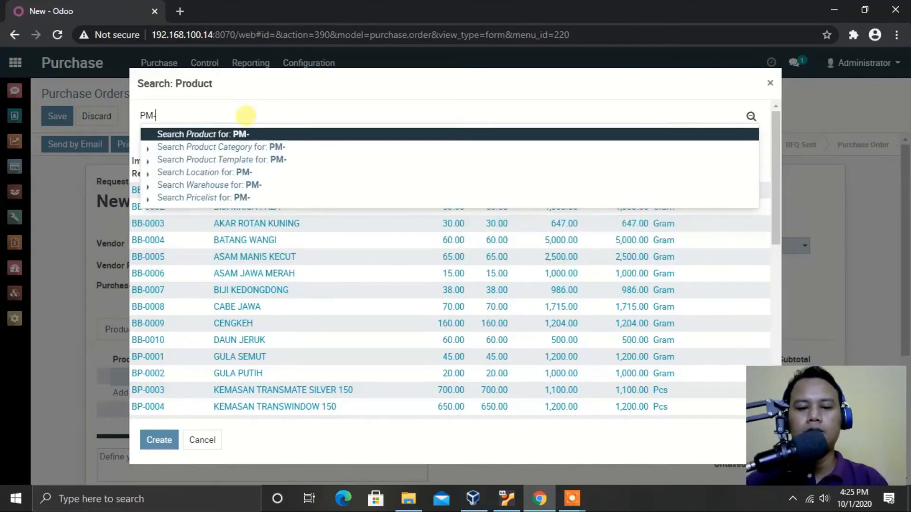
pyautogui.write('0001')
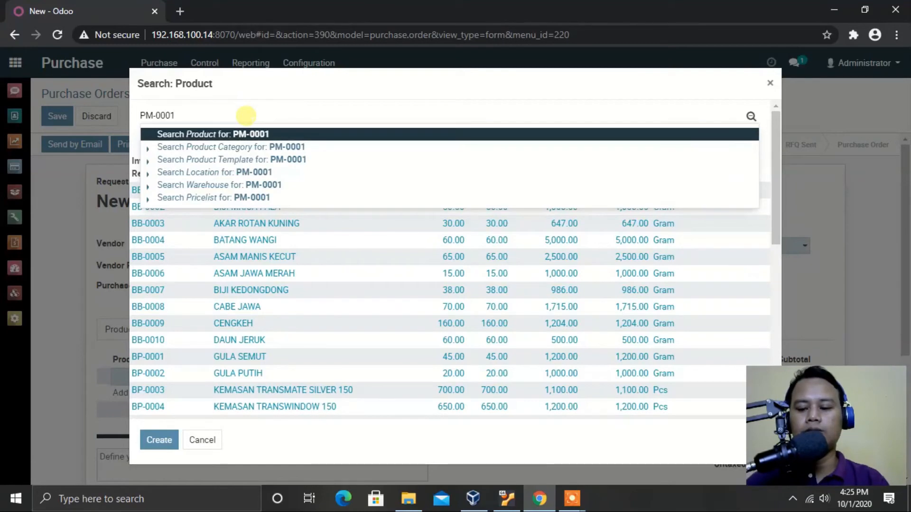
pyautogui.press('Return')
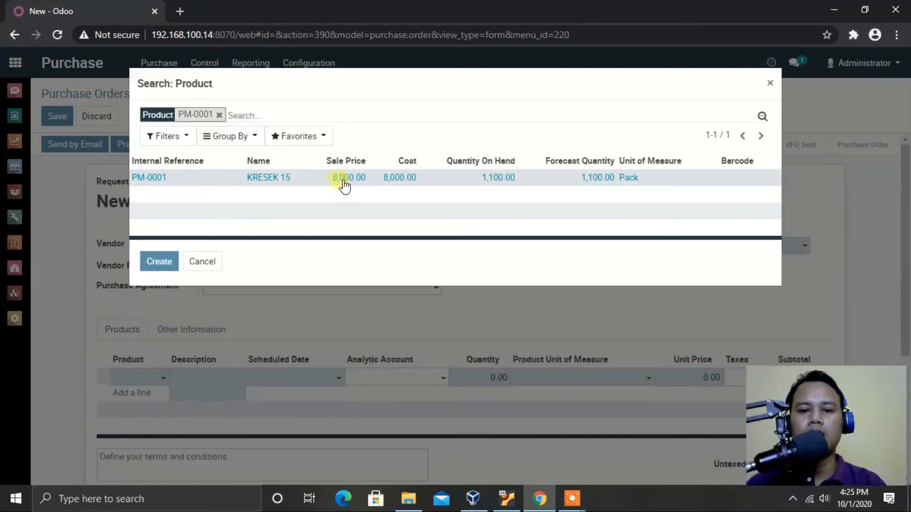
pyautogui.click(260, 179)
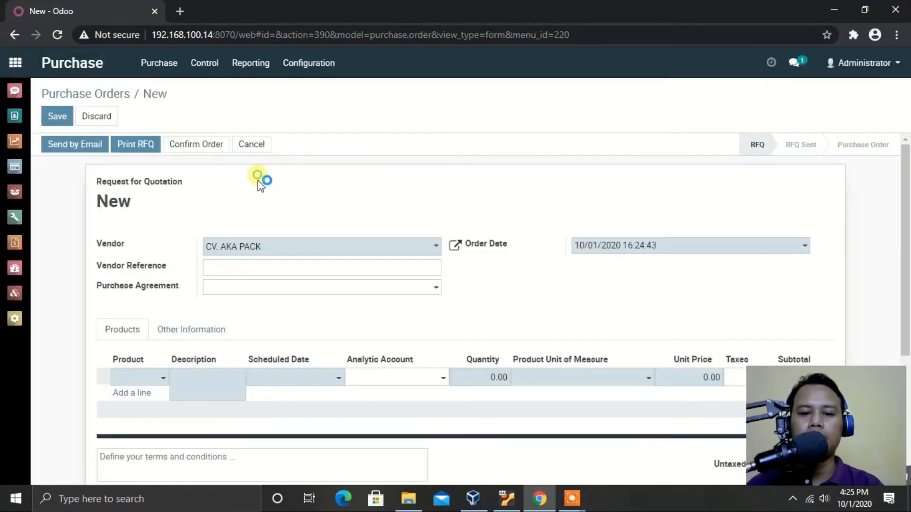
# Step: Set the KRESEK 15 line's quantity to 50 packs and save the request for quotation
pyautogui.click(493, 375)
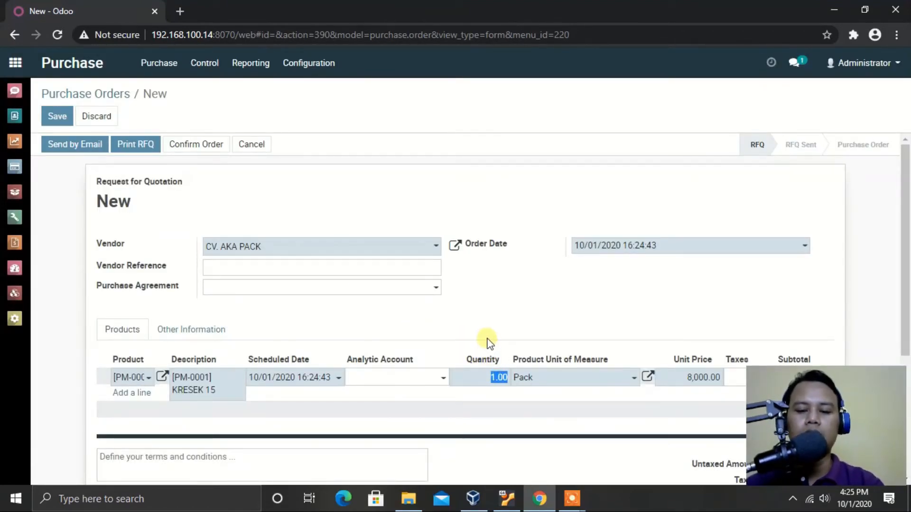
pyautogui.write('50')
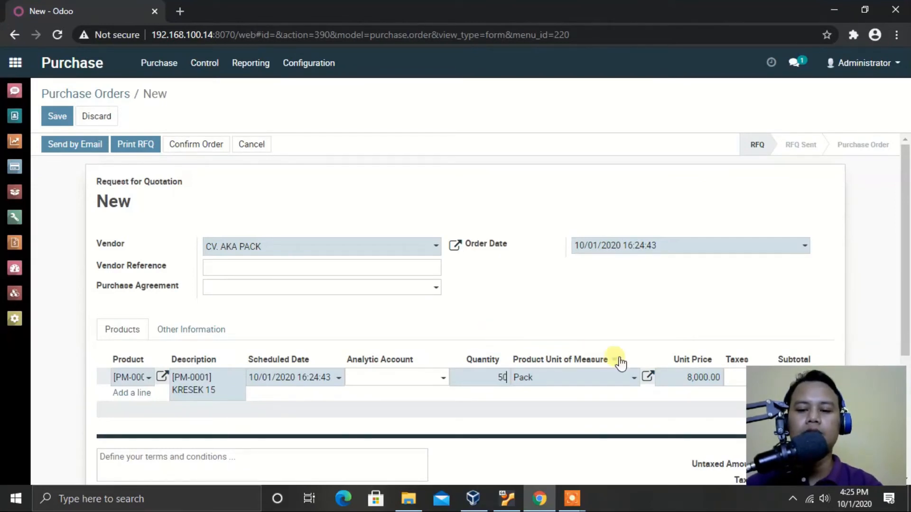
pyautogui.click(640, 306)
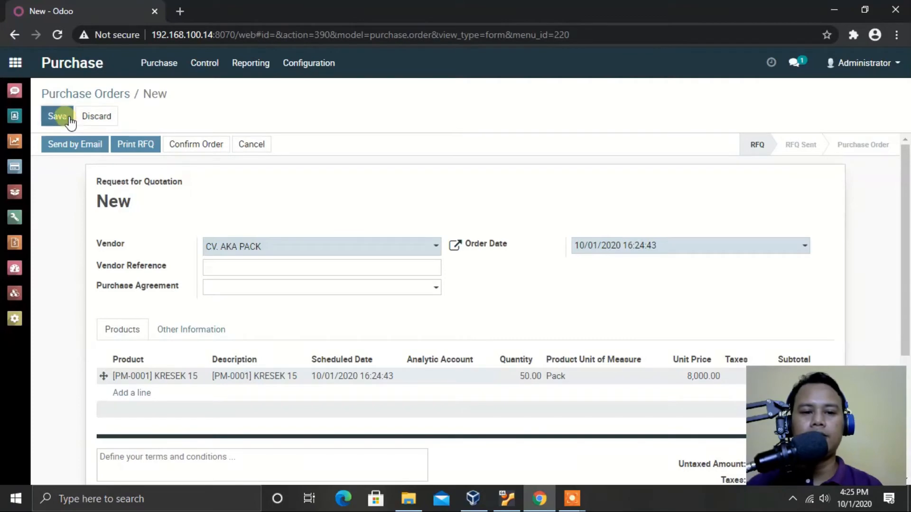
pyautogui.click(54, 115)
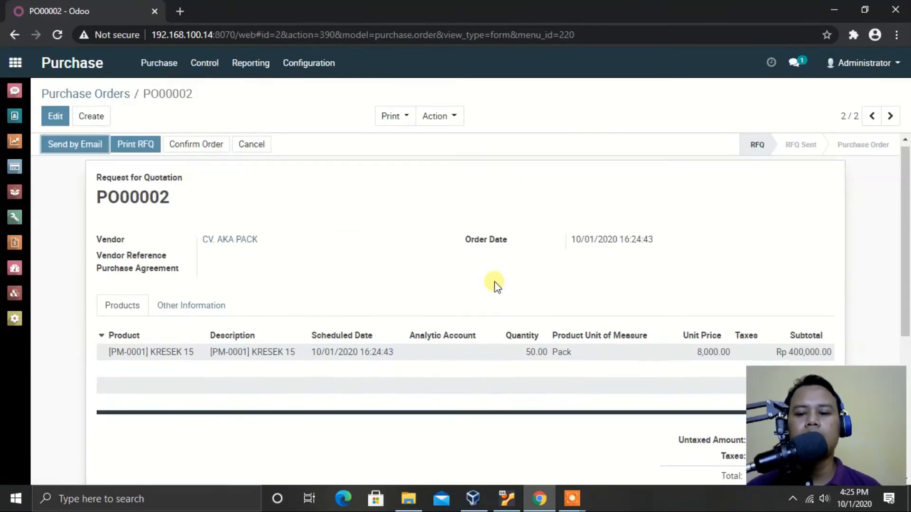
# Step: Review the saved KRESEK 15 request for quotation and confirm it as a purchase order
pyautogui.scroll(-5, 496, 286)
pyautogui.scroll(5, 495, 284)
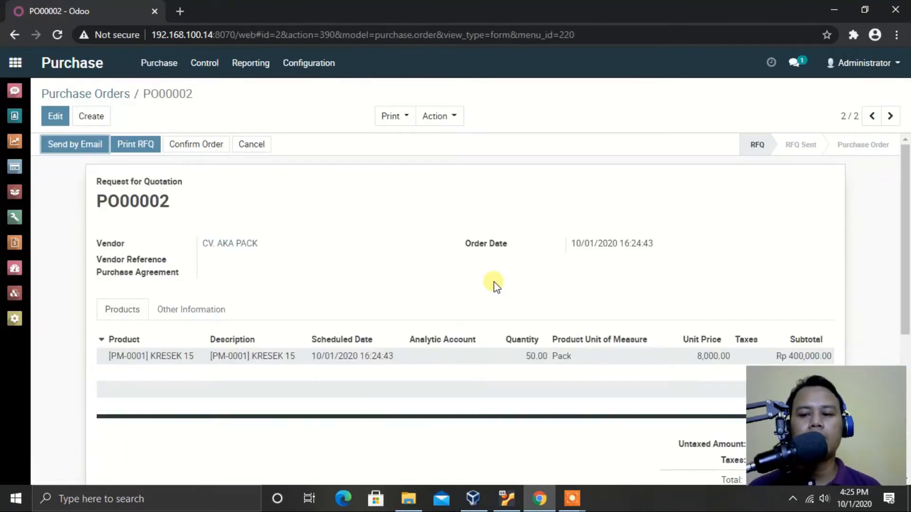
pyautogui.scroll(-1, 485, 274)
pyautogui.scroll(1, 474, 270)
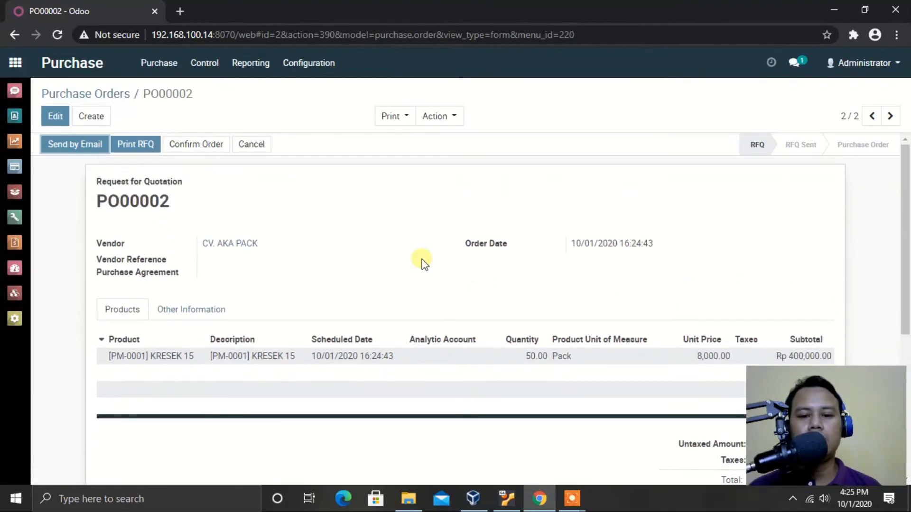
pyautogui.click(189, 144)
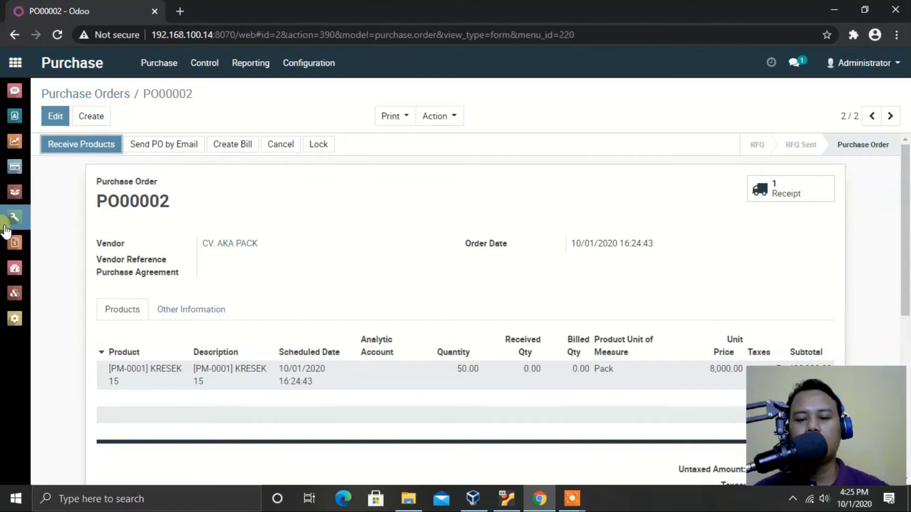
# Step: Switch to Inventory and open the CV. AKA PACK receipt for PO00002 from the receipts to process
pyautogui.click(17, 192)
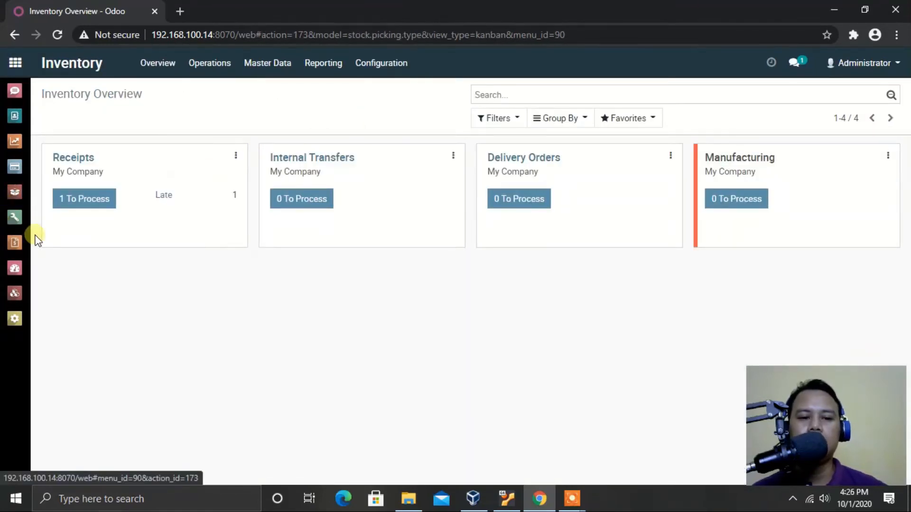
pyautogui.click(82, 200)
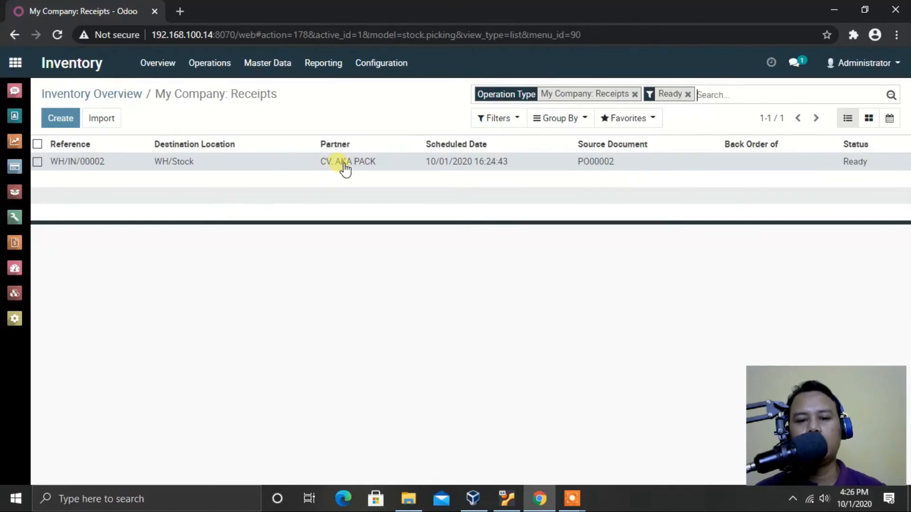
pyautogui.click(104, 162)
pyautogui.scroll(-3, 398, 258)
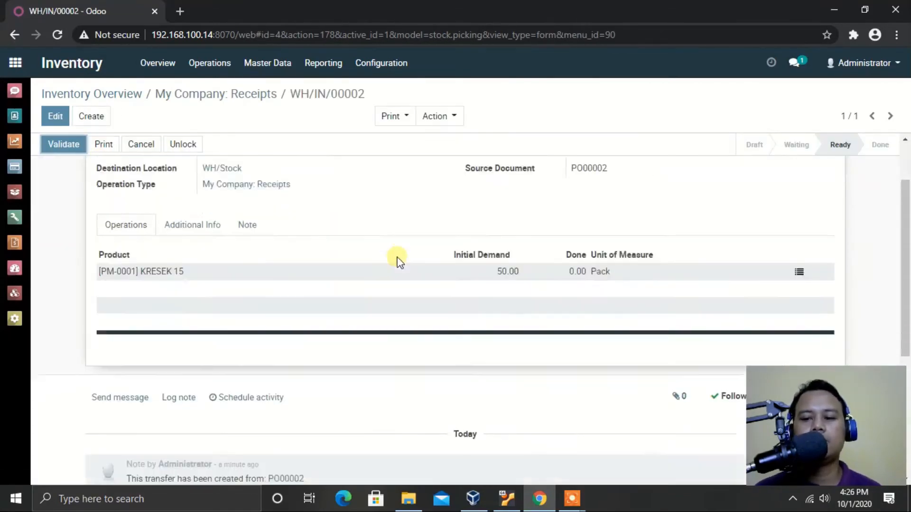
# Step: Record 50 packs of KRESEK 15 as done in the receipt's detailed operations and validate the receipt
pyautogui.click(800, 209)
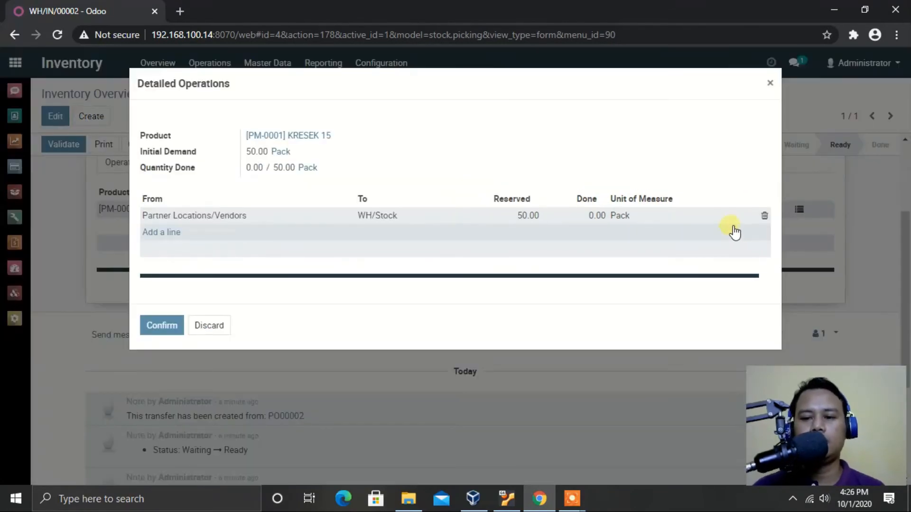
pyautogui.click(598, 214)
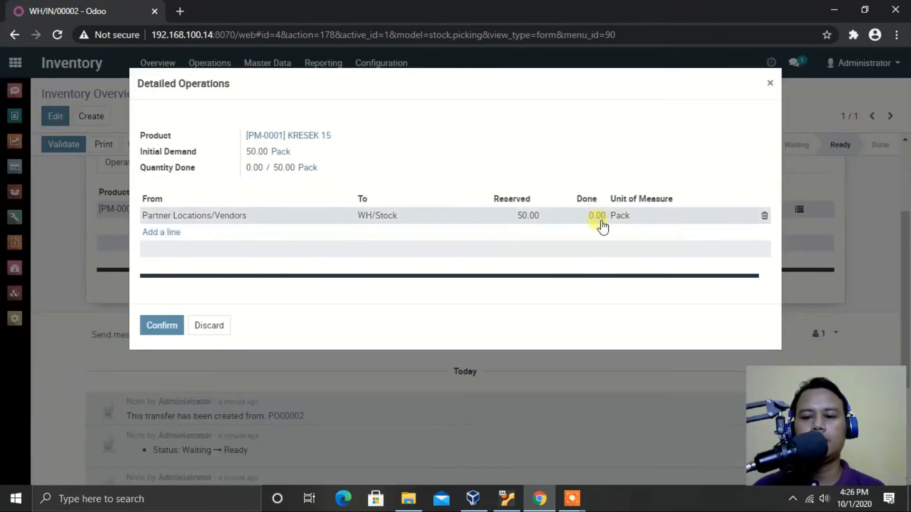
pyautogui.write('50')
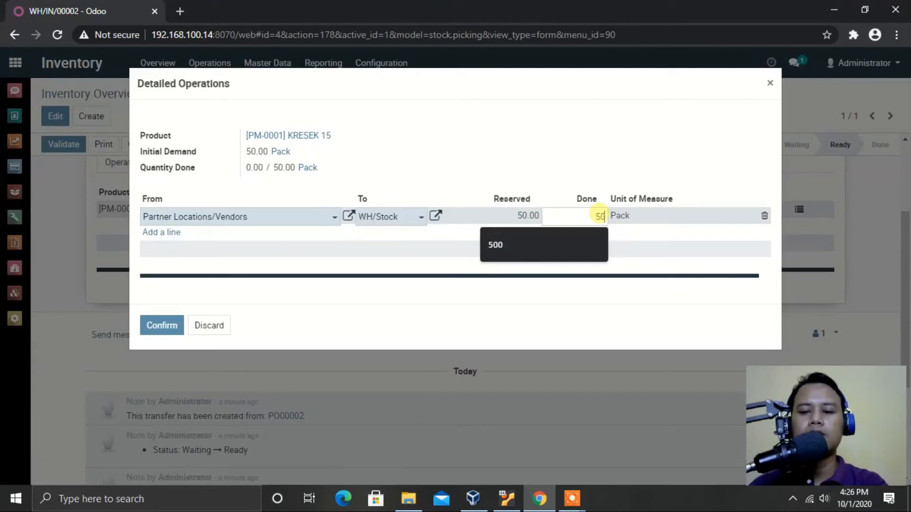
pyautogui.click(313, 303)
pyautogui.click(155, 323)
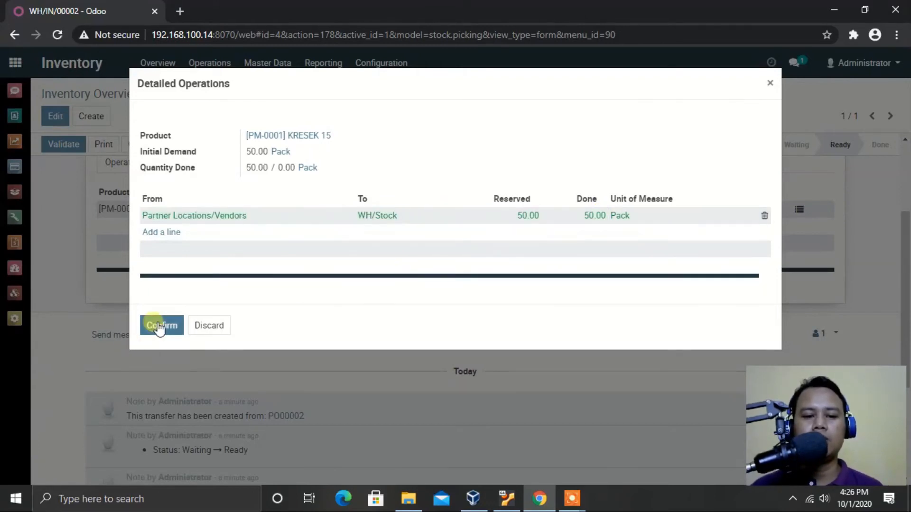
pyautogui.scroll(3, 385, 280)
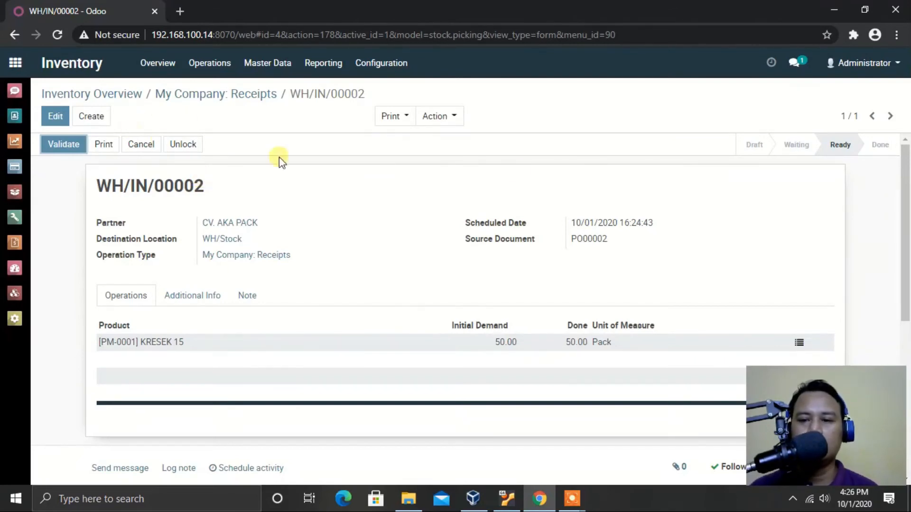
pyautogui.click(70, 146)
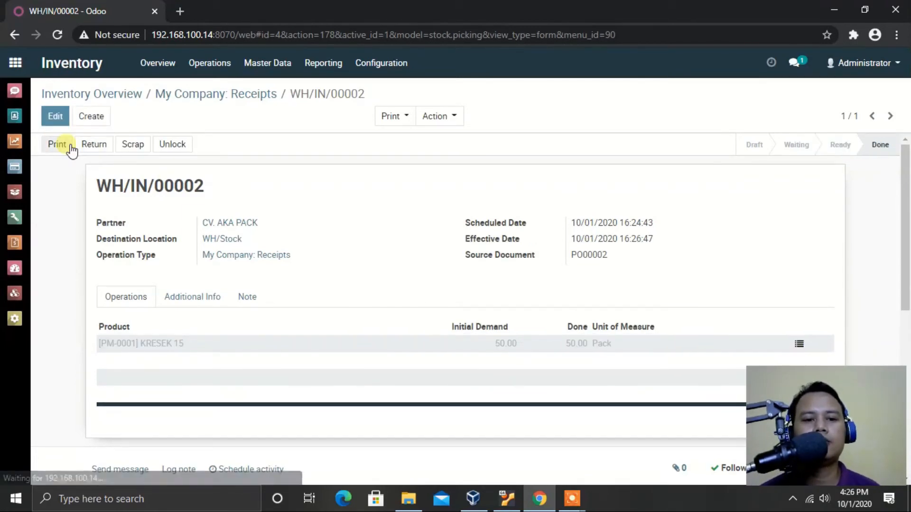
# Step: Return to Purchase, check the received and billed quantities on PO00002, and create a vendor bill from it
pyautogui.click(14, 167)
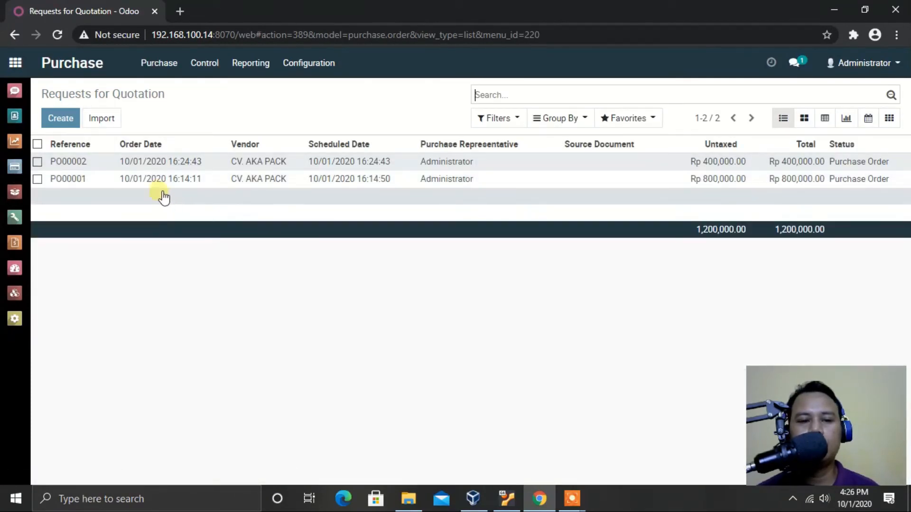
pyautogui.click(156, 163)
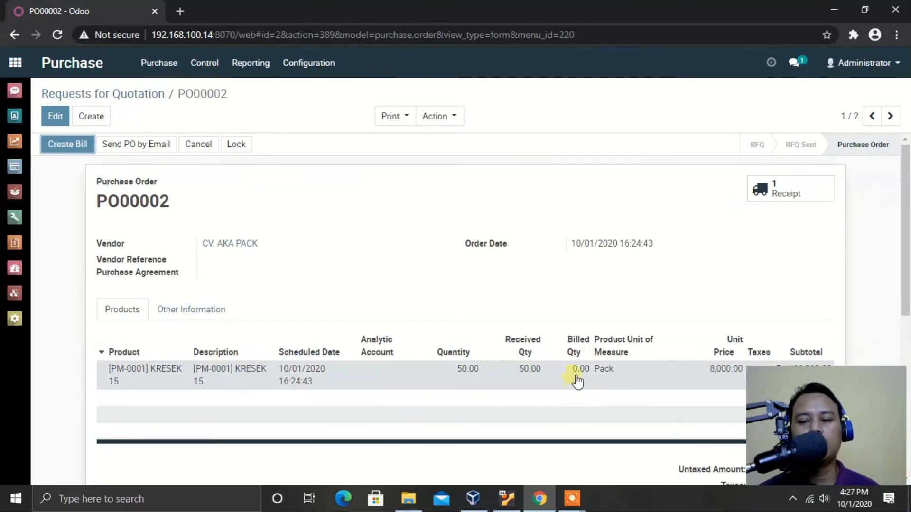
pyautogui.scroll(-1, 579, 374)
pyautogui.scroll(1, 580, 374)
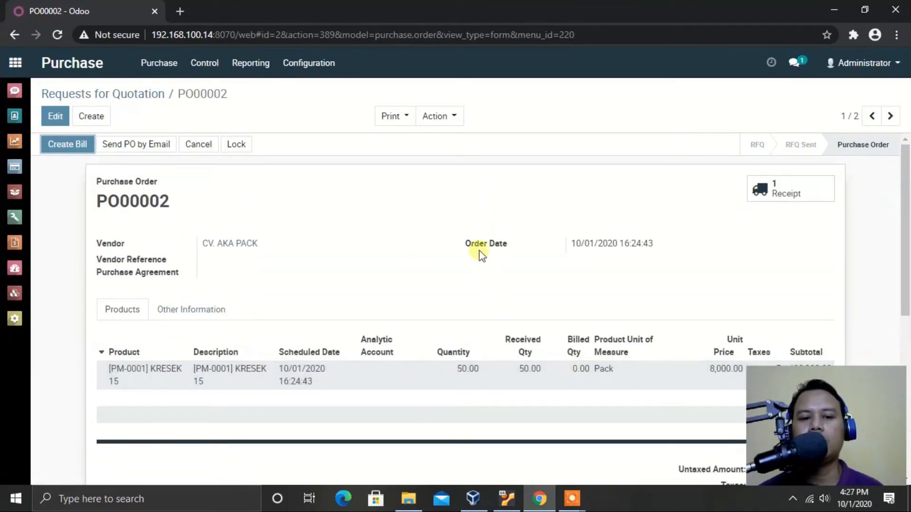
pyautogui.click(78, 149)
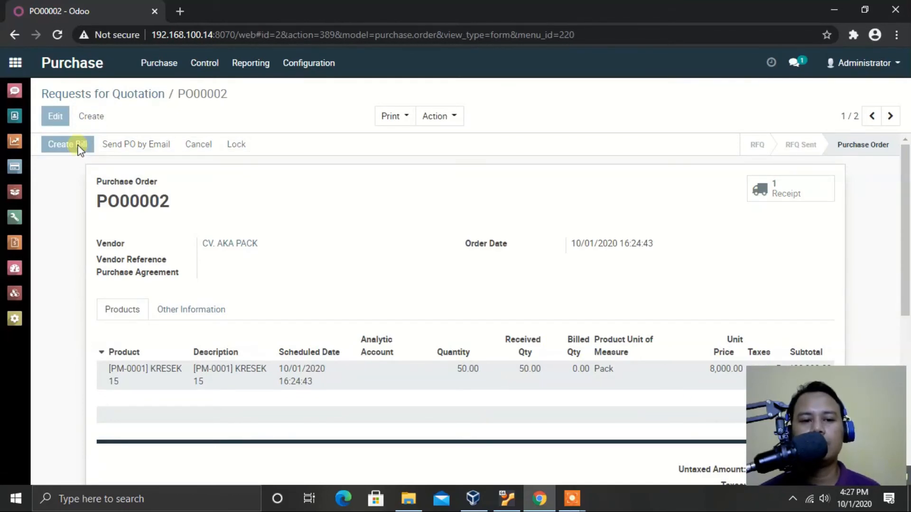
pyautogui.click(365, 216)
pyautogui.scroll(-3, 361, 214)
pyautogui.scroll(3, 360, 215)
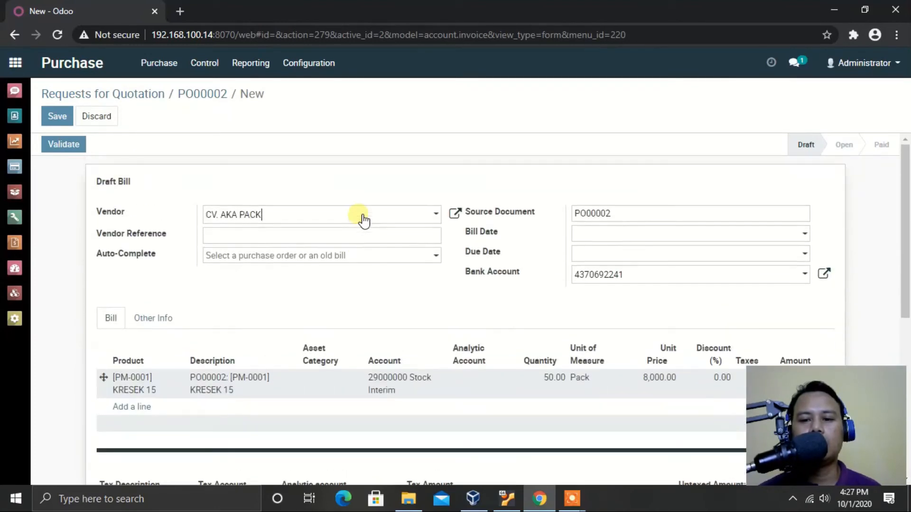
# Step: Set both the bill date and the due date to 10/01/2020 and save the draft bill
pyautogui.click(692, 240)
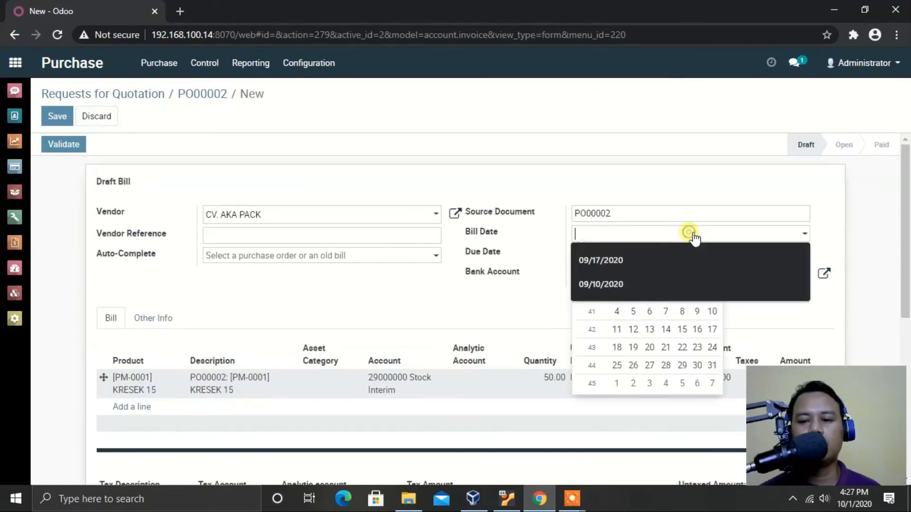
pyautogui.click(650, 312)
pyautogui.click(745, 230)
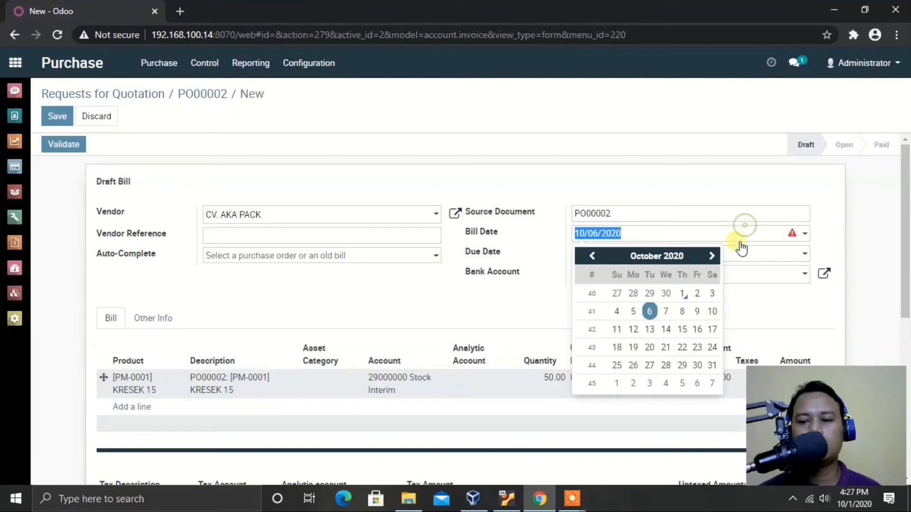
pyautogui.click(683, 294)
pyautogui.click(689, 257)
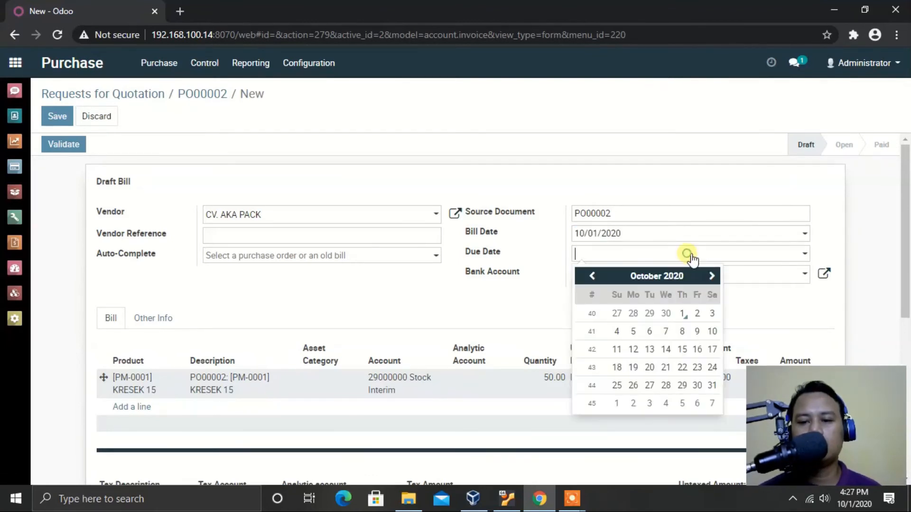
pyautogui.click(683, 315)
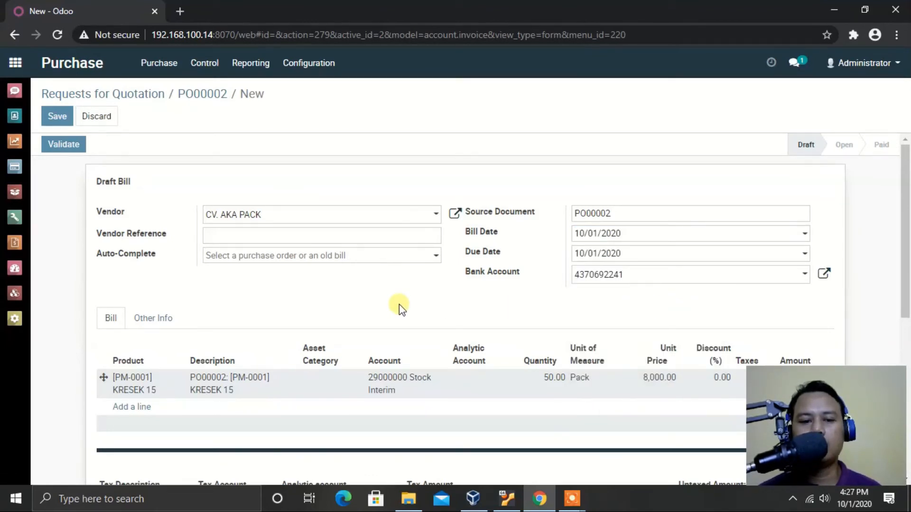
pyautogui.click(57, 116)
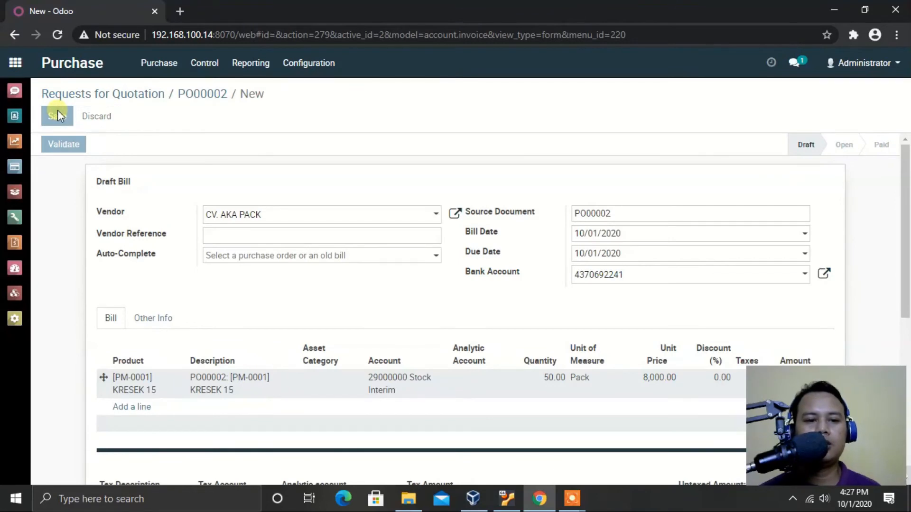
# Step: Open Accounting in a separate browser tab and check the vendor bills awaiting validation on its overview
pyautogui.rightClick(15, 243)
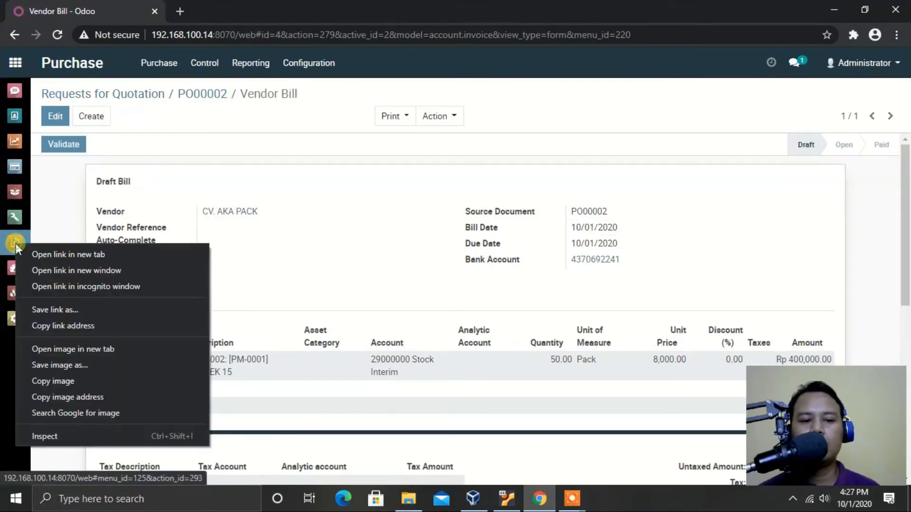
pyautogui.click(41, 256)
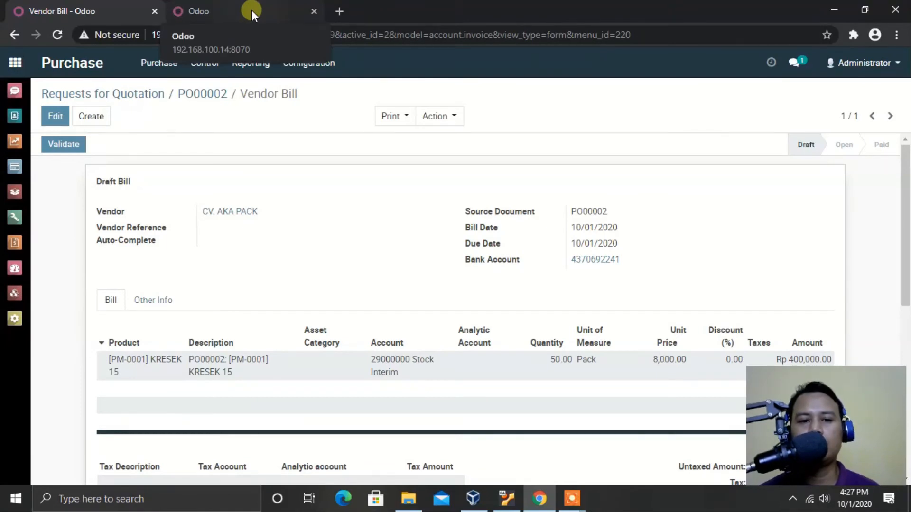
pyautogui.click(252, 10)
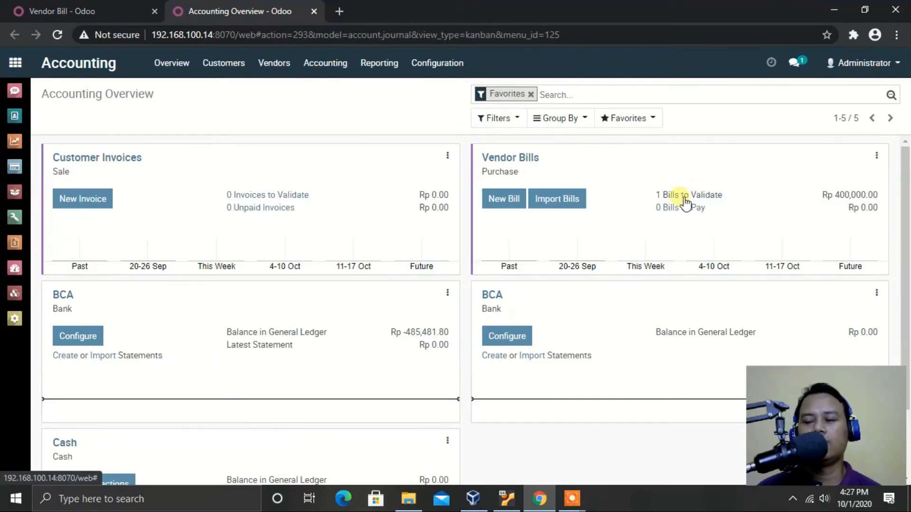
# Step: Validate the draft vendor bill for PO00002 and refresh the Accounting overview to check the bills to pay
pyautogui.click(93, 2)
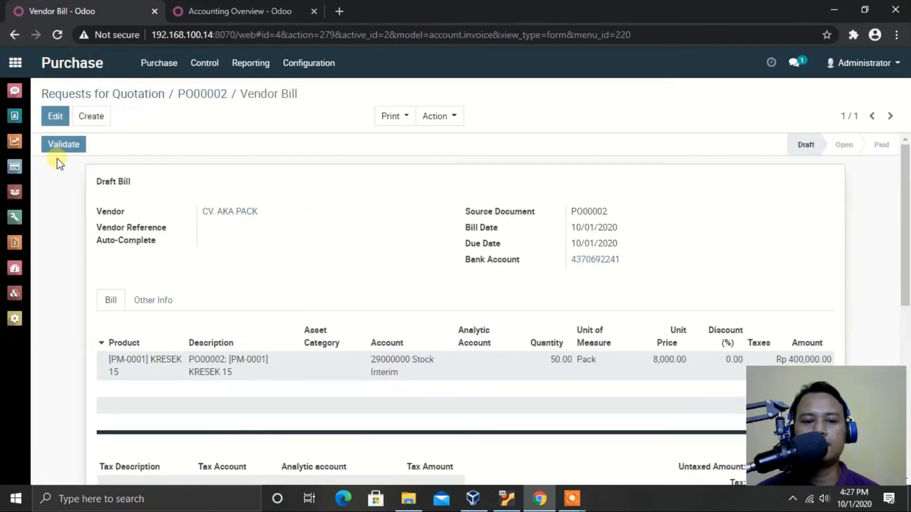
pyautogui.click(65, 145)
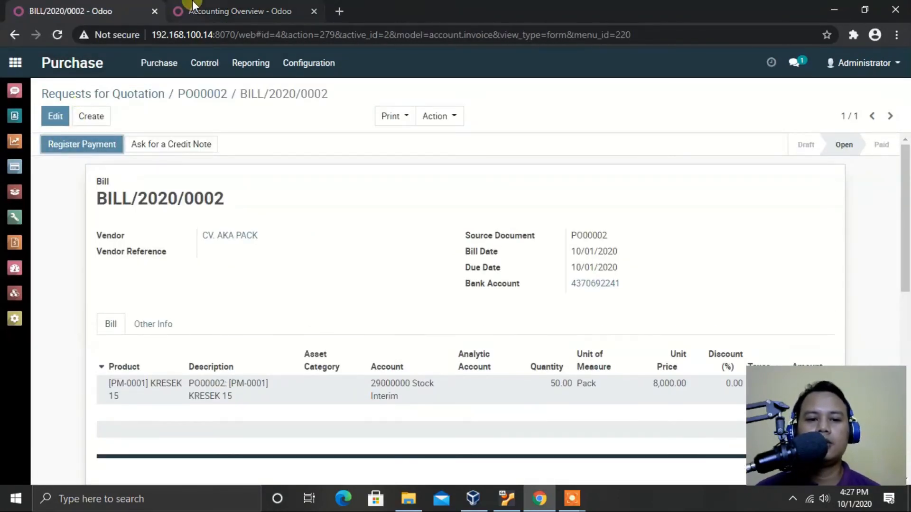
pyautogui.click(209, 9)
pyautogui.click(58, 34)
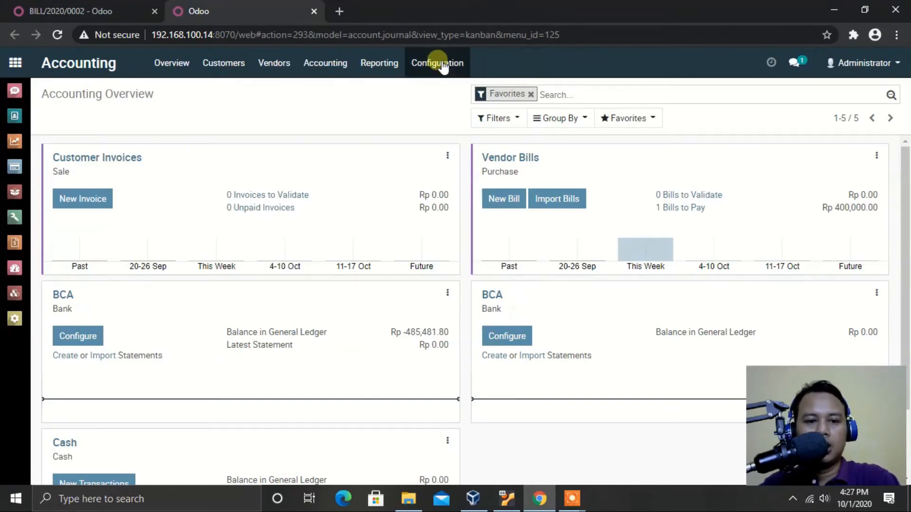
# Step: Register and validate a Rp400,000.00 payment for the PO00002 vendor bill through the BCA (IDR) journal, dated 10/01/2020
pyautogui.click(116, 11)
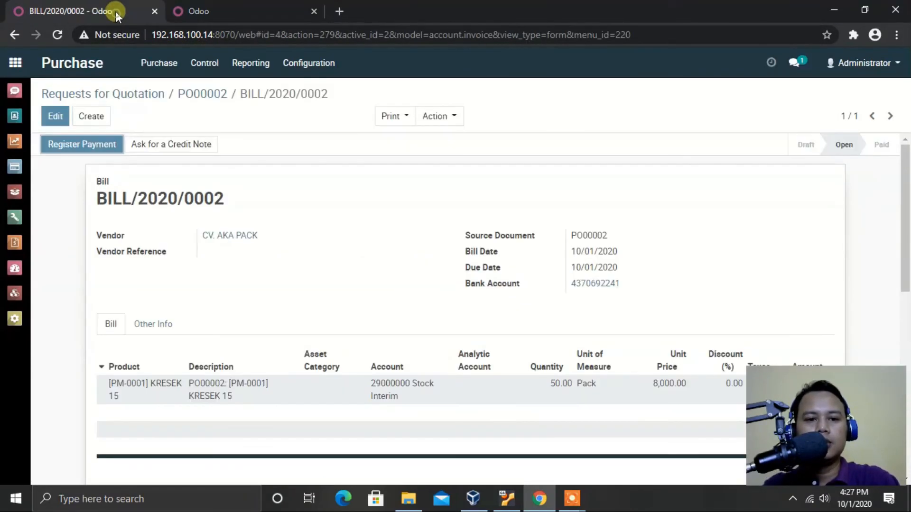
pyautogui.click(89, 150)
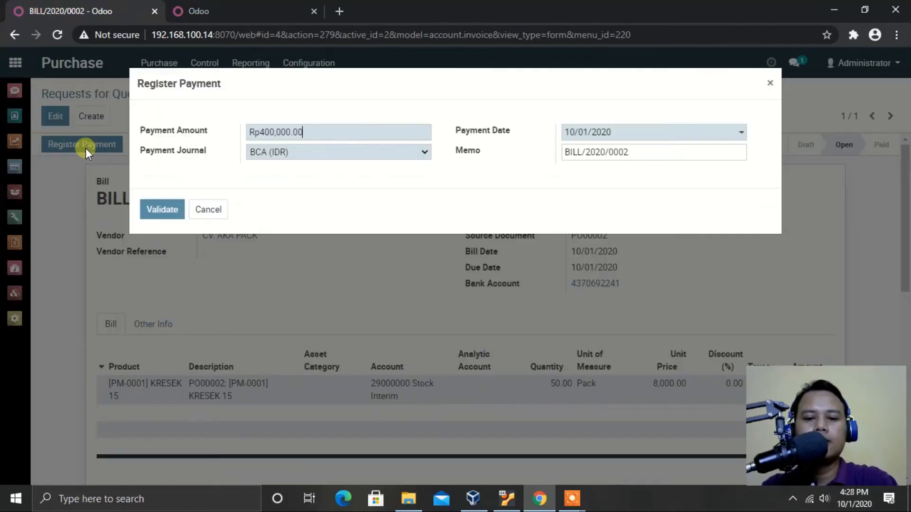
pyautogui.click(291, 151)
pyautogui.click(287, 166)
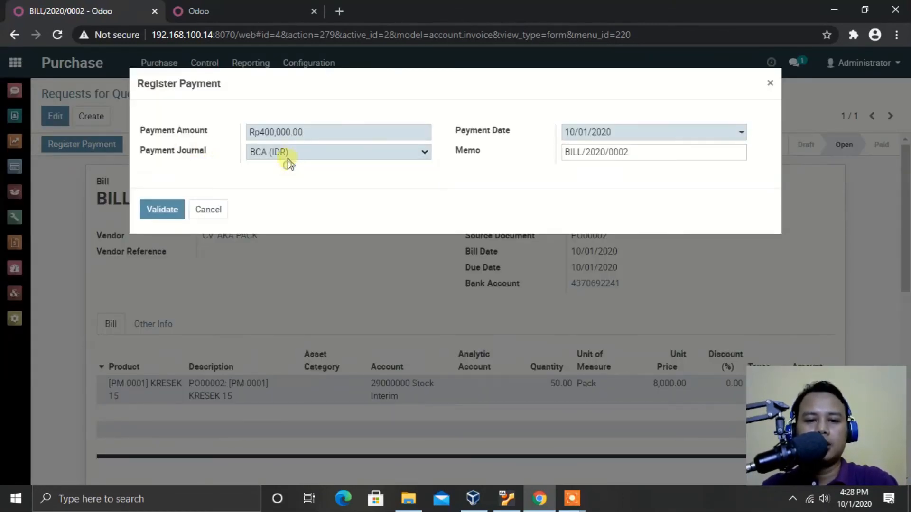
pyautogui.click(160, 212)
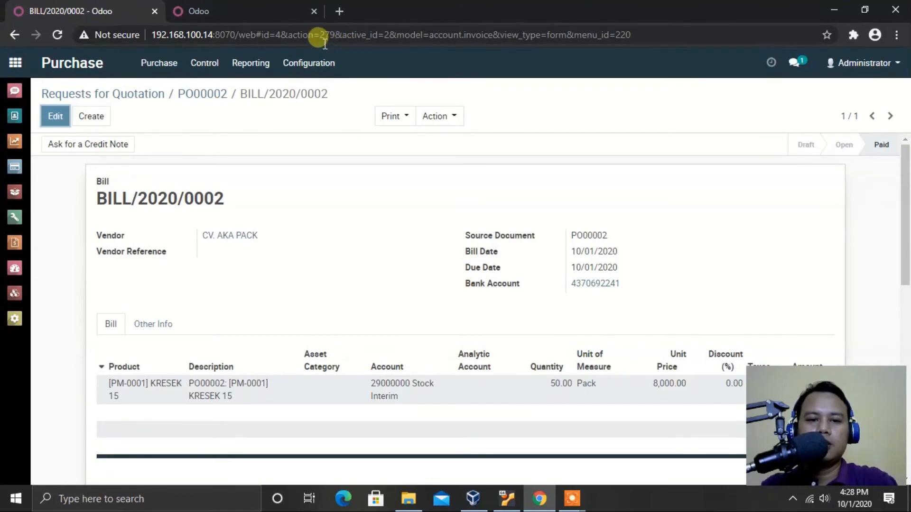
# Step: Refresh the Accounting overview and check the bills to pay and the BCA bank balance
pyautogui.click(265, 10)
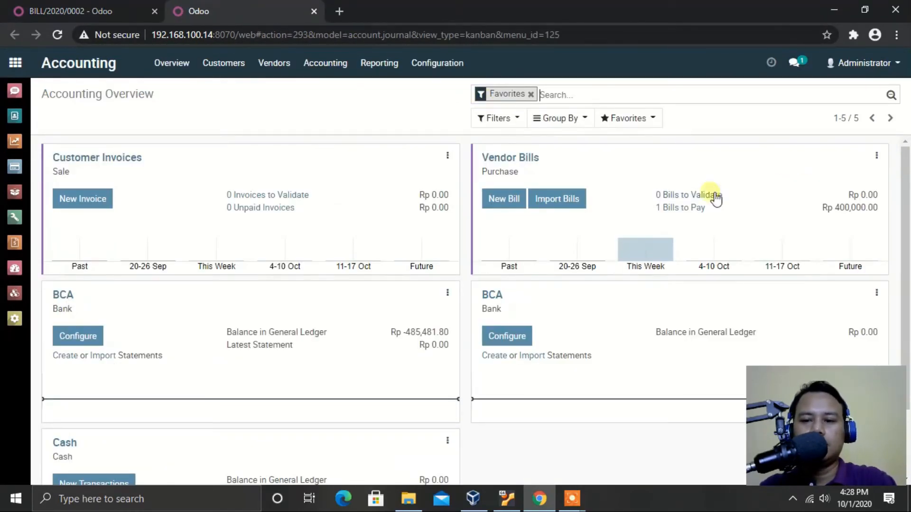
pyautogui.click(57, 37)
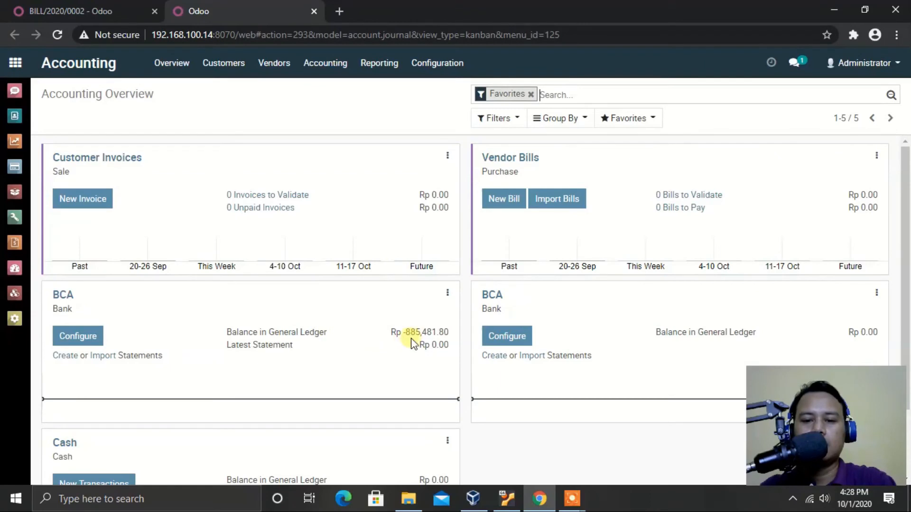
pyautogui.scroll(-1, 411, 331)
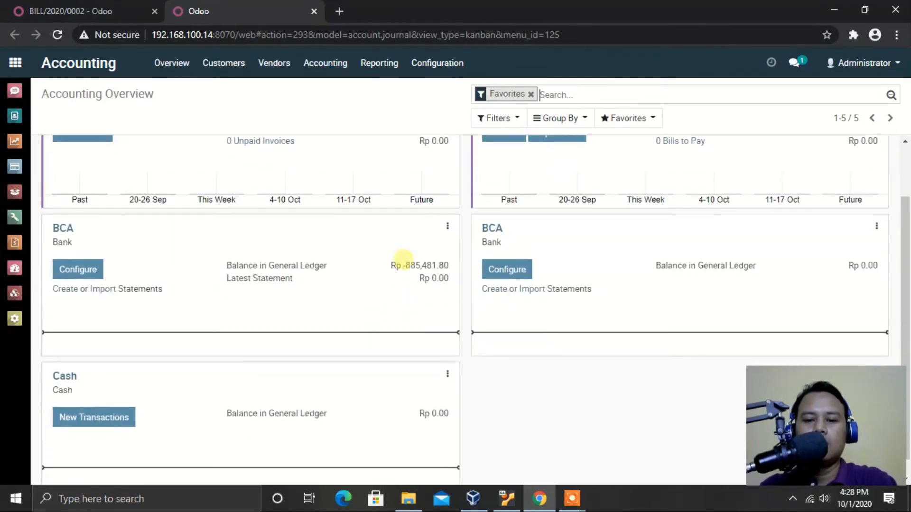
pyautogui.scroll(1, 407, 280)
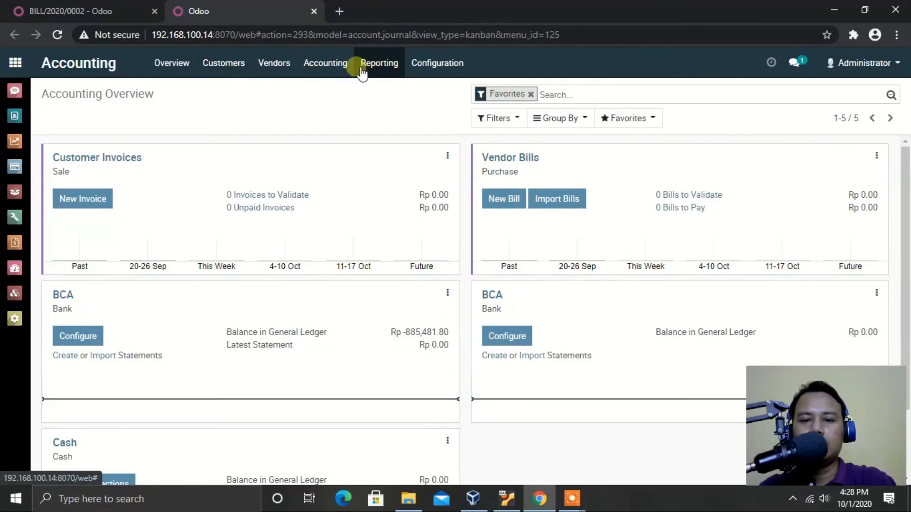
# Step: Open the journal entries and examine the stock journal entries for receipts WH/IN/00001 and WH/IN/00002
pyautogui.click(335, 71)
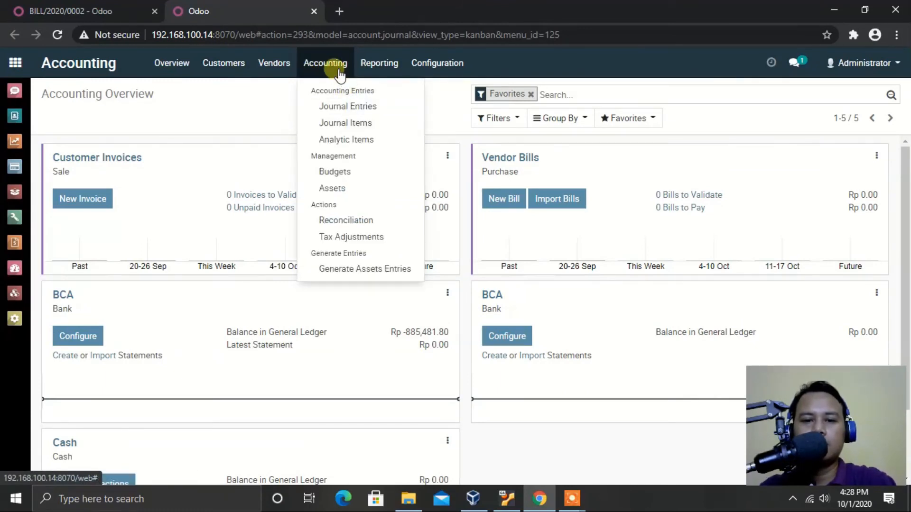
pyautogui.click(356, 106)
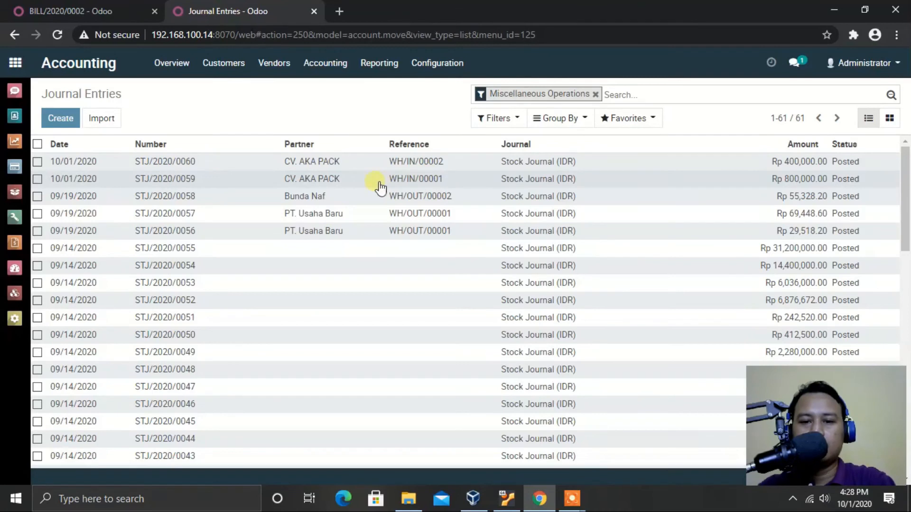
pyautogui.click(323, 185)
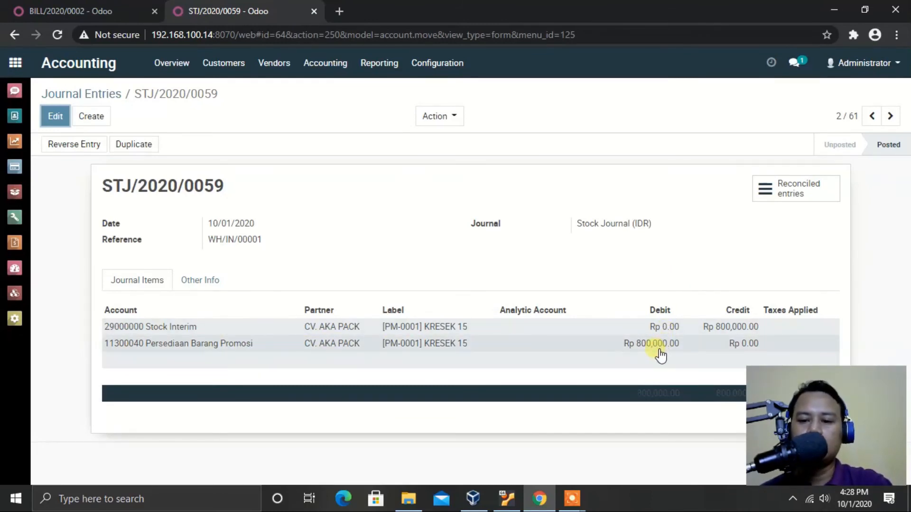
pyautogui.click(873, 119)
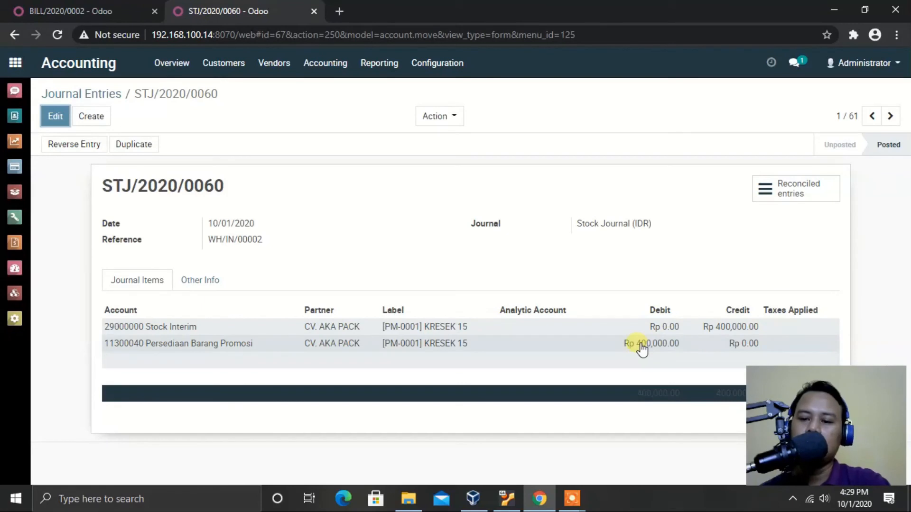
pyautogui.click(891, 117)
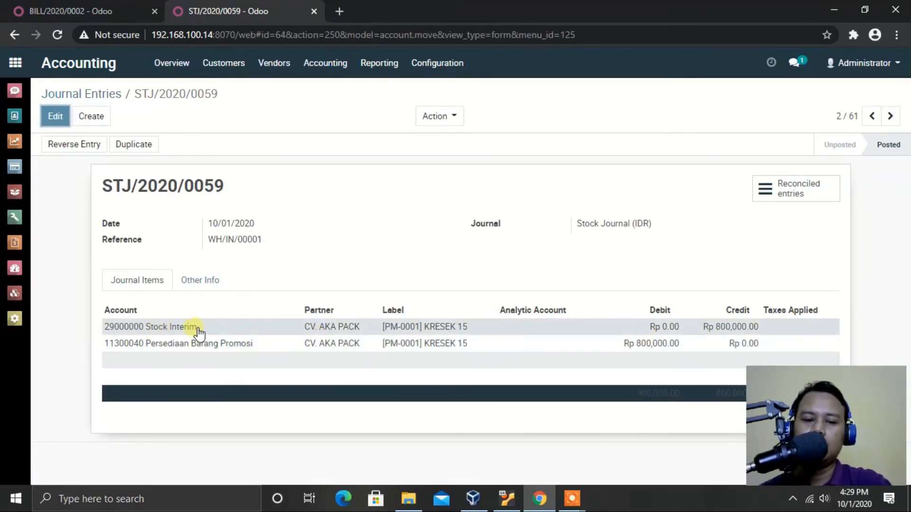
pyautogui.click(75, 94)
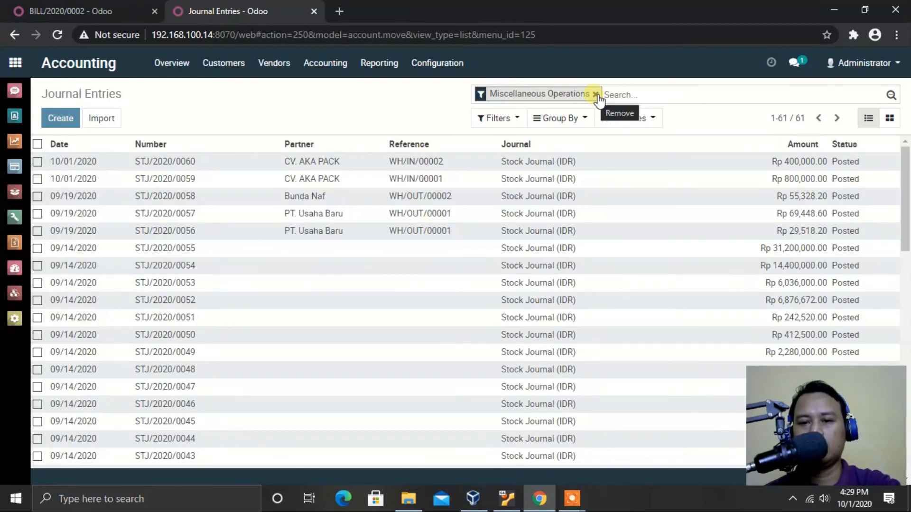
# Step: Remove the Miscellaneous Operations filter and examine the vendor bill and BCA payment entries for both CV. AKA PACK purchases
pyautogui.click(596, 94)
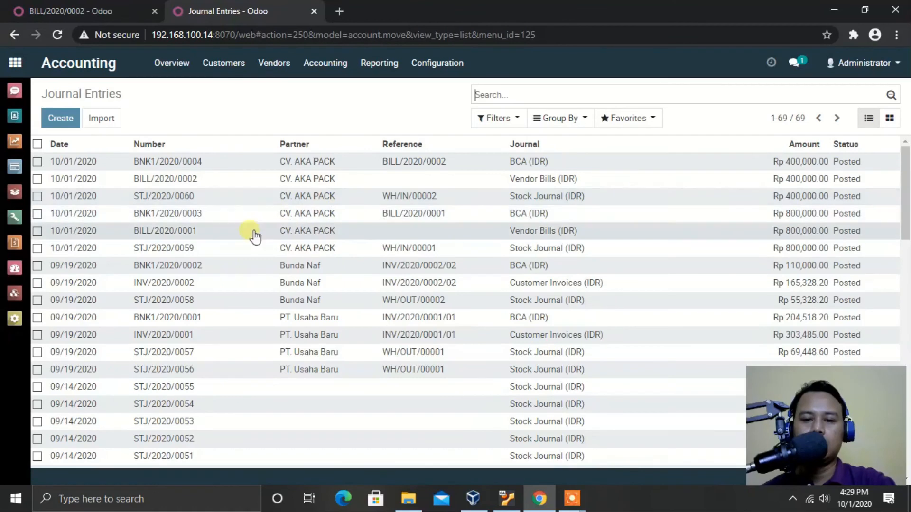
pyautogui.click(325, 236)
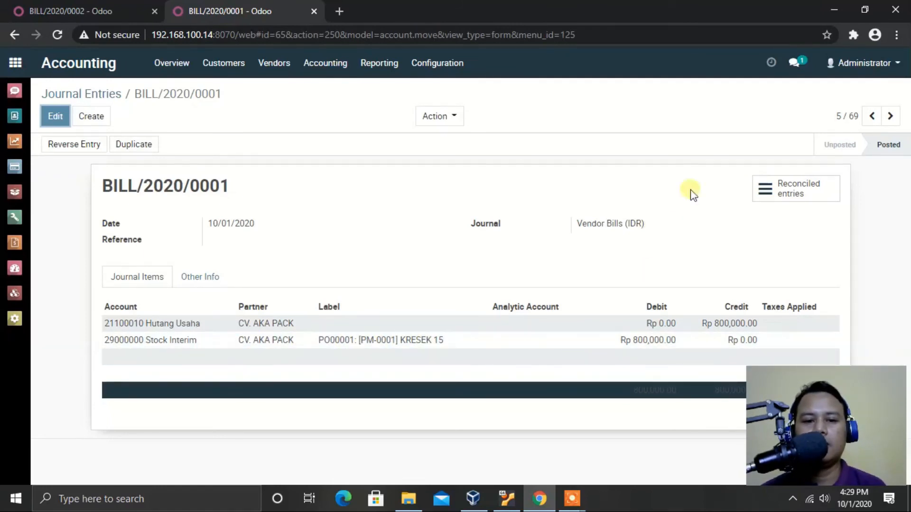
pyautogui.click(871, 117)
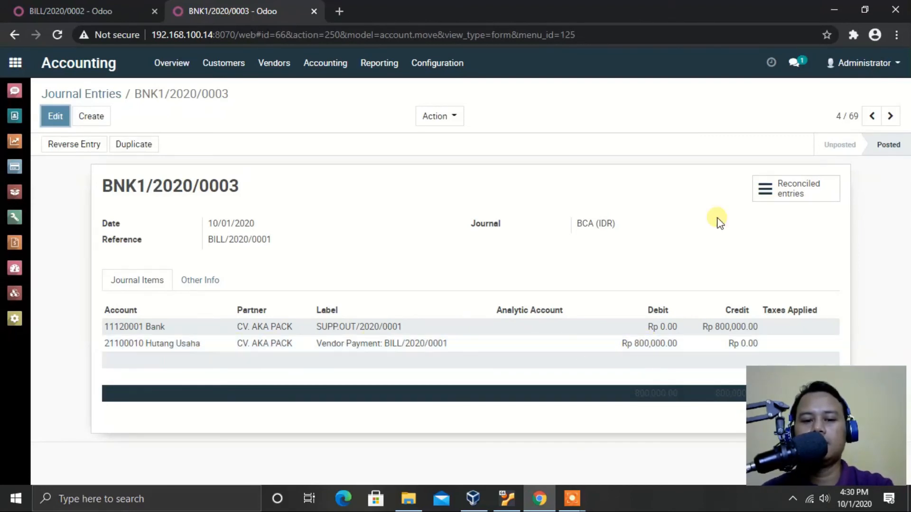
pyautogui.click(874, 118)
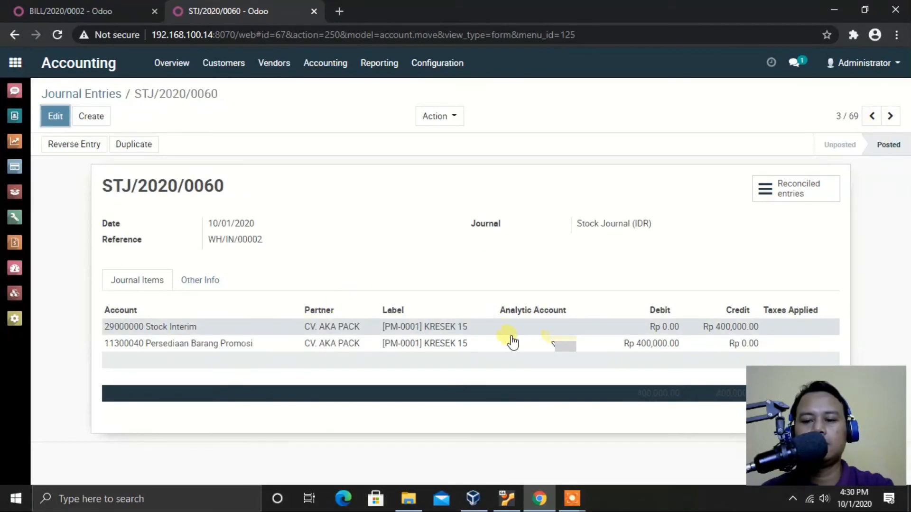
pyautogui.click(873, 115)
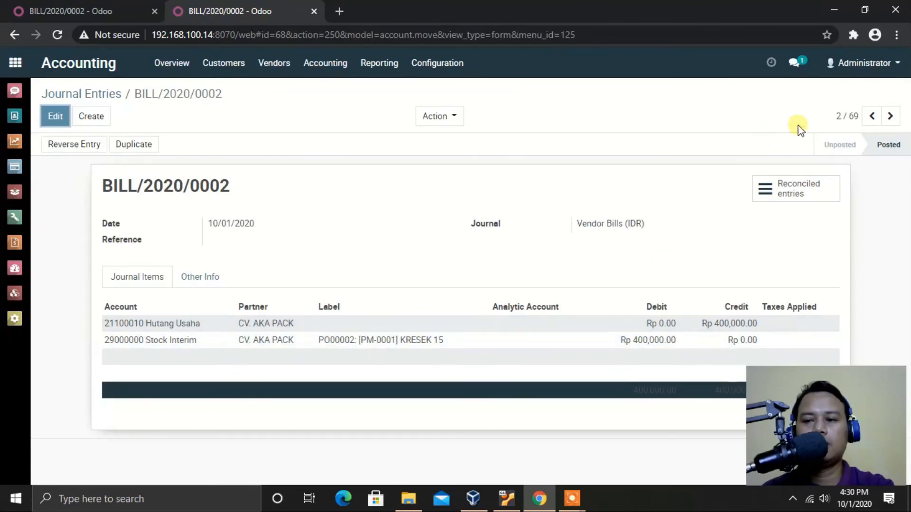
pyautogui.click(872, 117)
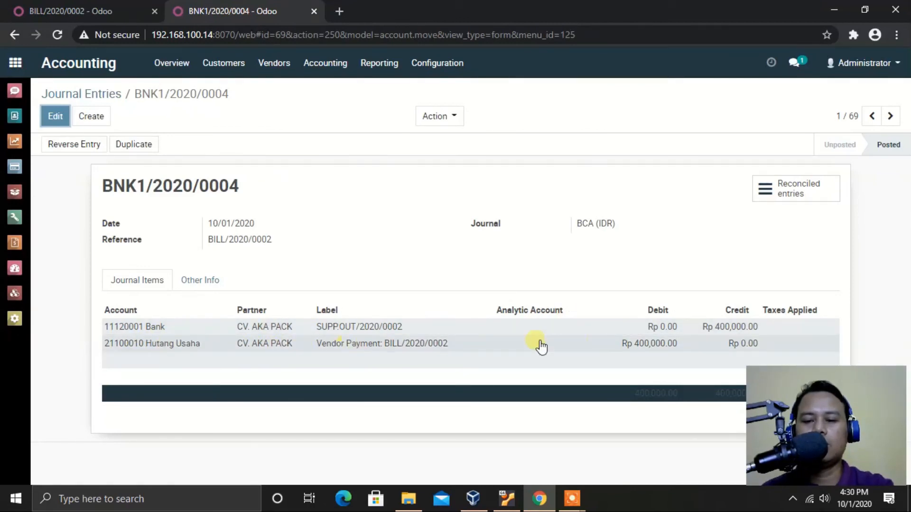
pyautogui.click(97, 94)
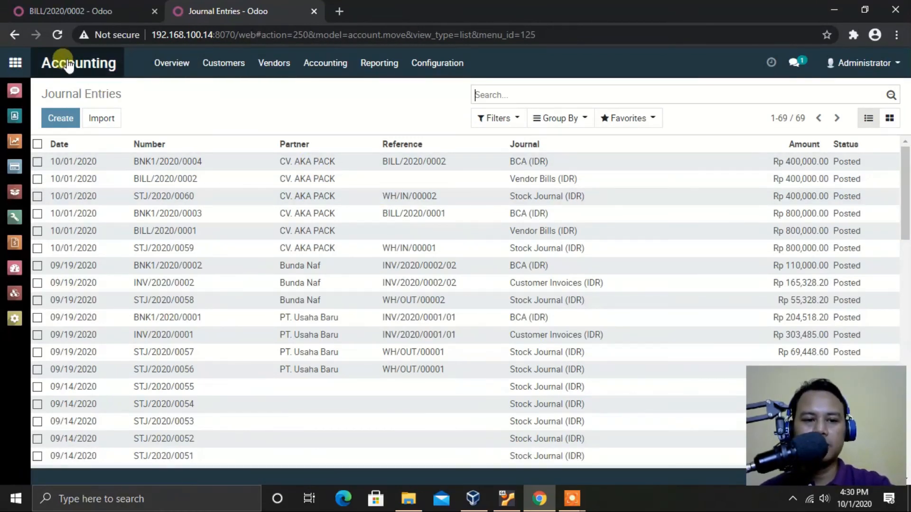
# Step: Switch to Purchase, review the two CV. AKA PACK orders in the list, and return to the app overview
pyautogui.click(15, 64)
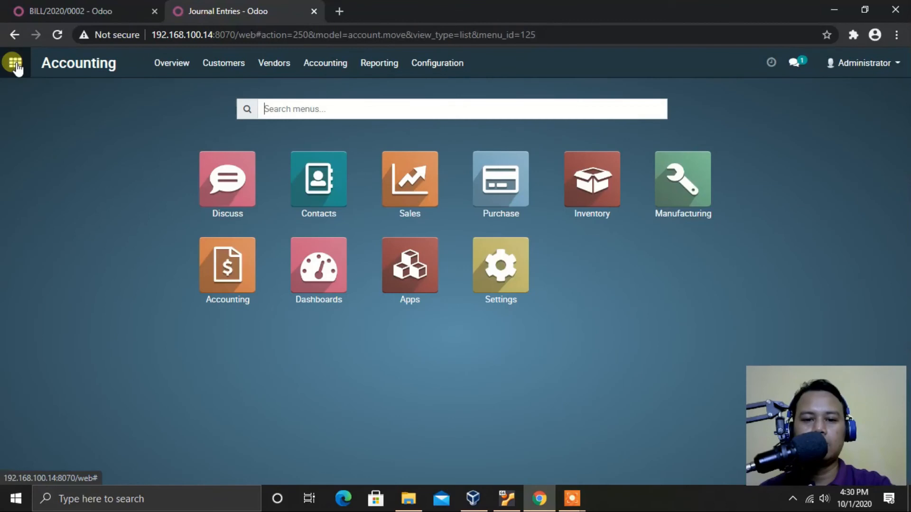
pyautogui.click(516, 201)
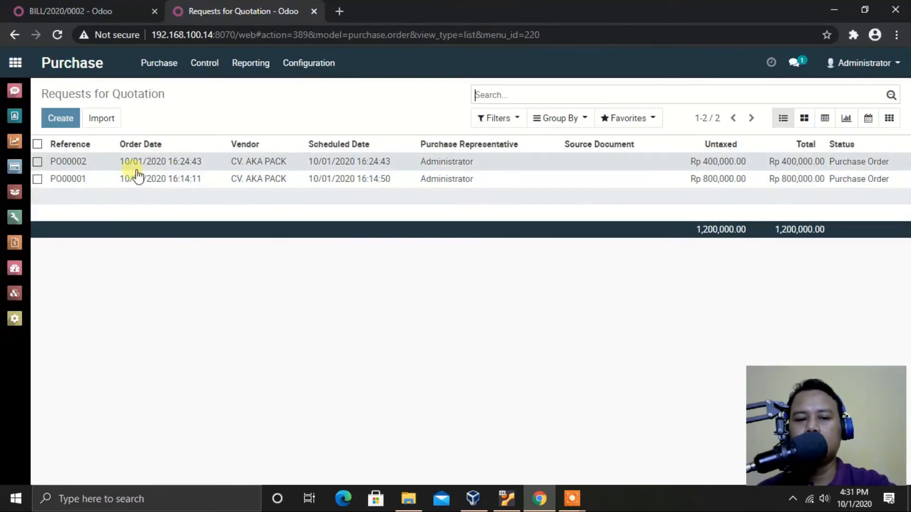
pyautogui.click(15, 66)
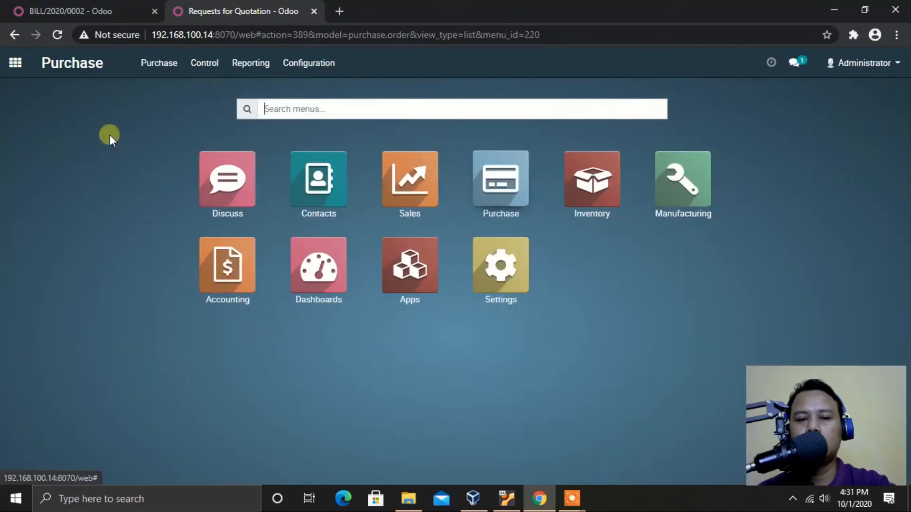